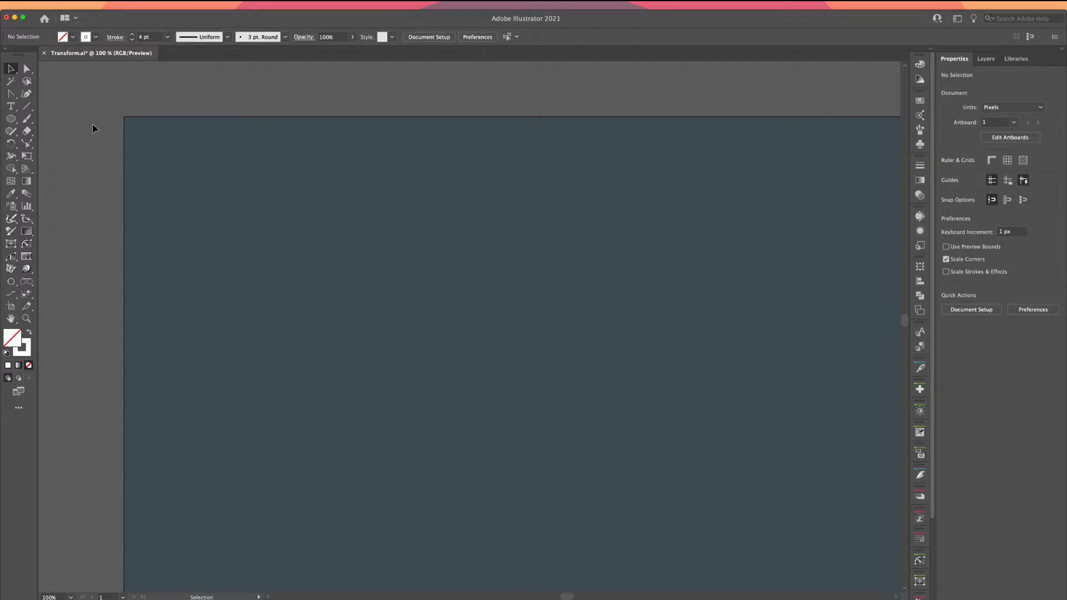
Add LOREM IPSUM placeholder text and break it onto two lines
left_click(10, 106)
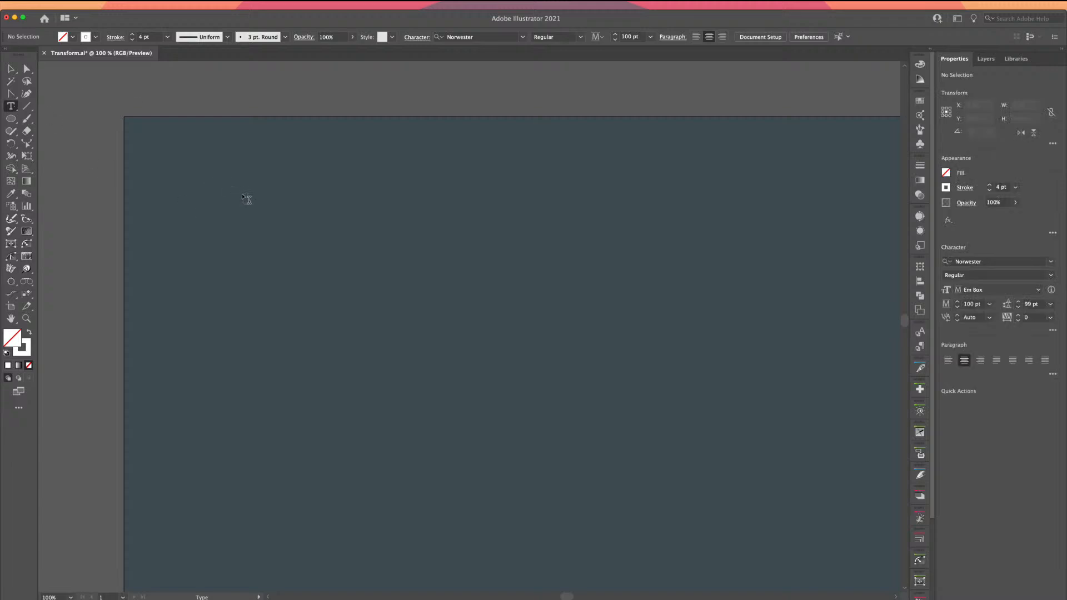
left_click(244, 197)
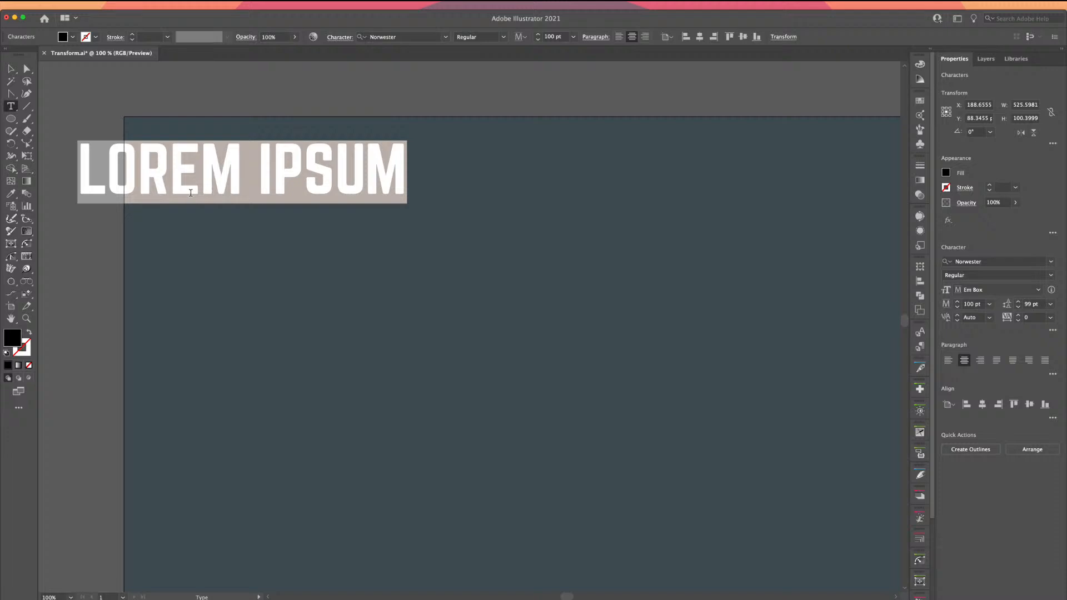
left_click(256, 174)
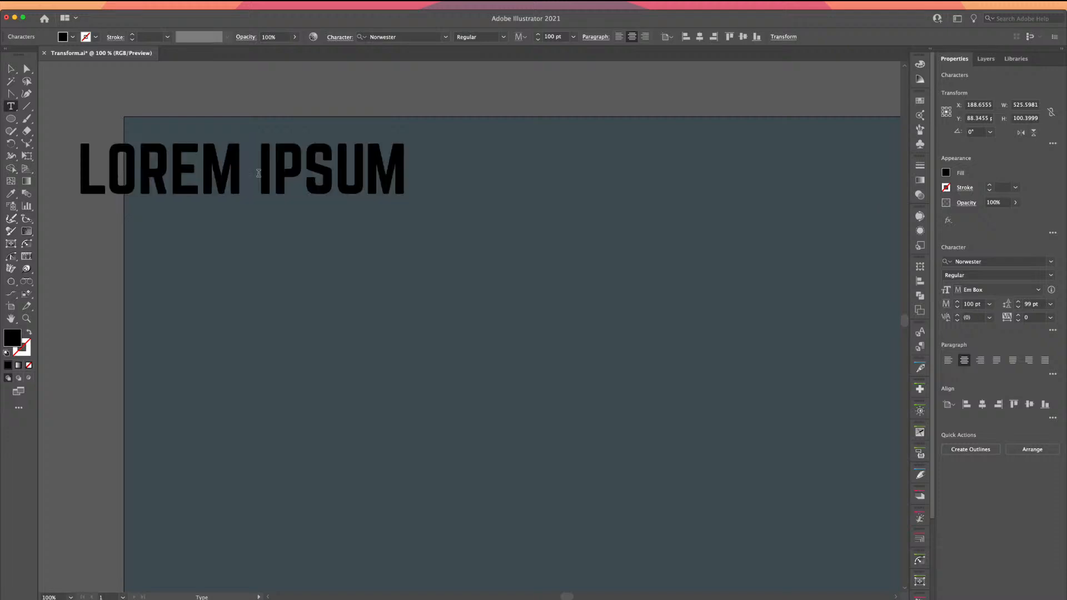
key("BackSpace")
key("Return")
key("super+a")
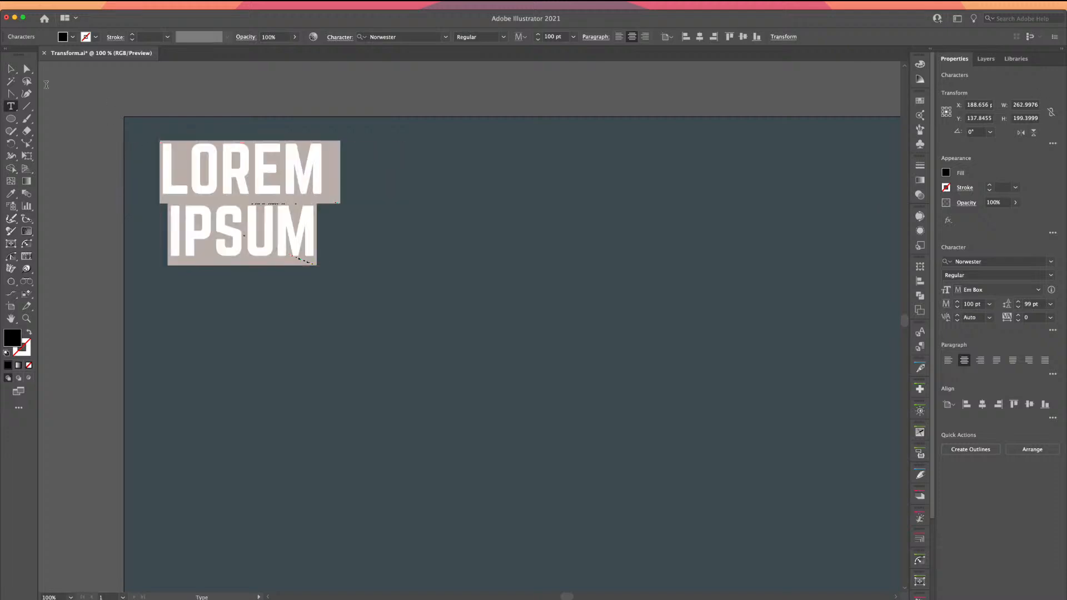
Move the LOREM / IPSUM text right and down and give it a white fill
left_click(11, 69)
left_click_drag(218, 178, 243, 233)
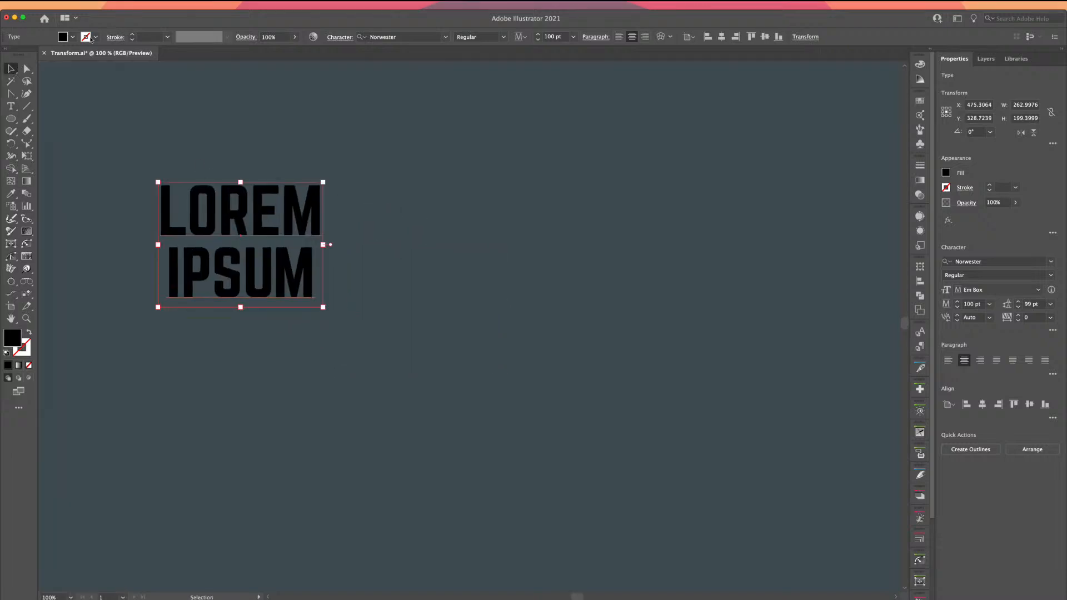
left_click(68, 39)
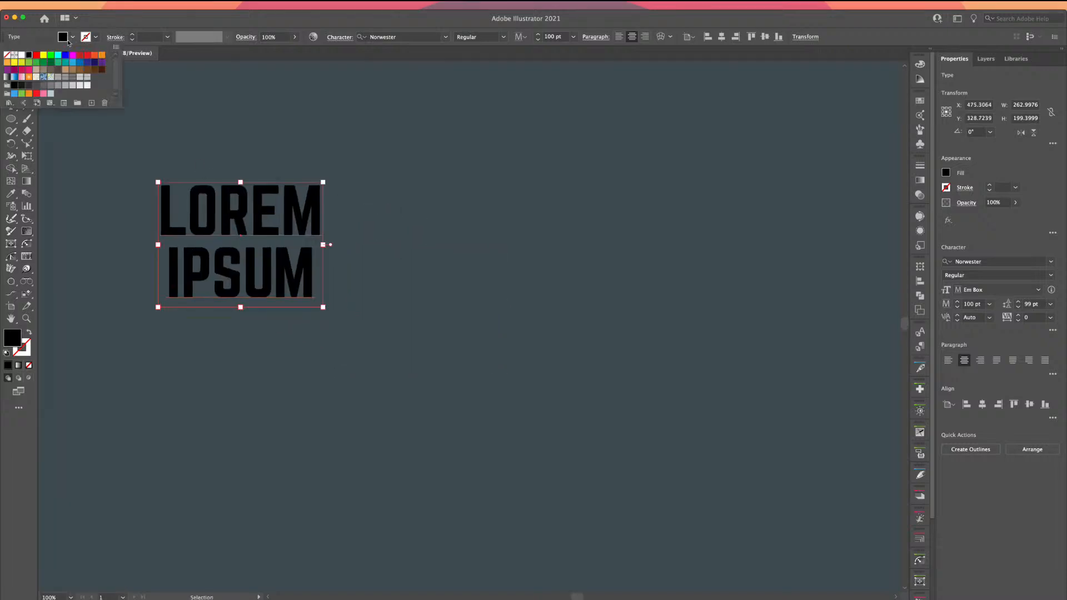
left_click(21, 54)
key("Escape")
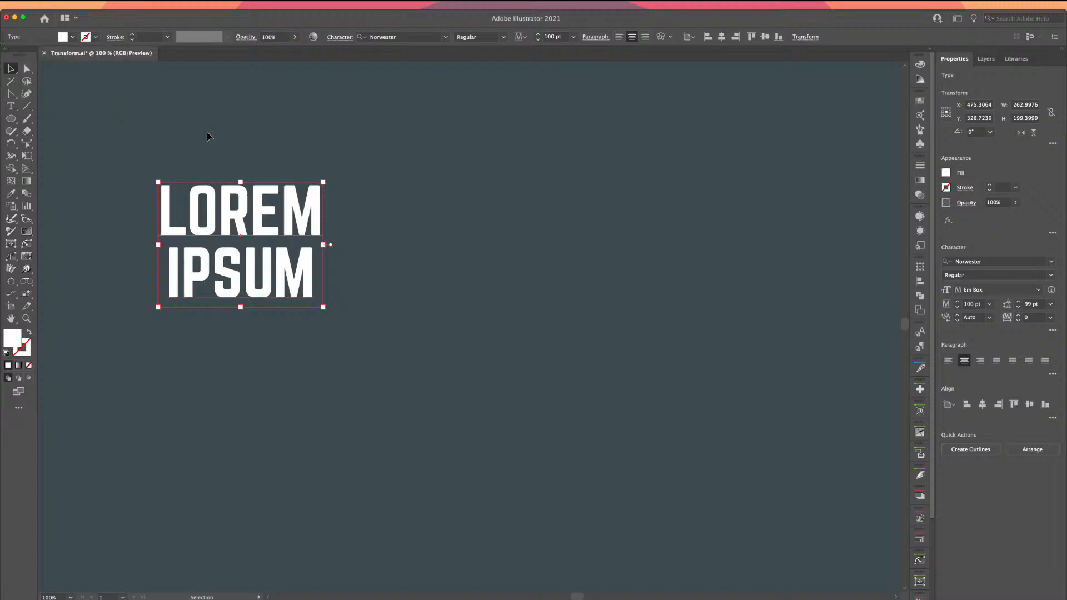
left_click_drag(206, 135, 338, 172)
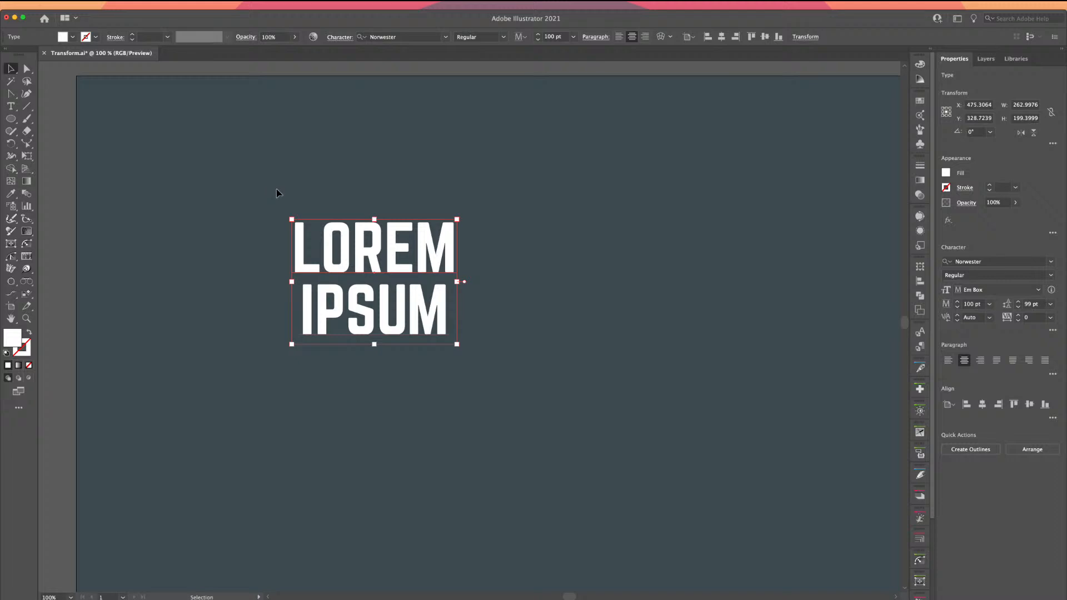
left_click(11, 144)
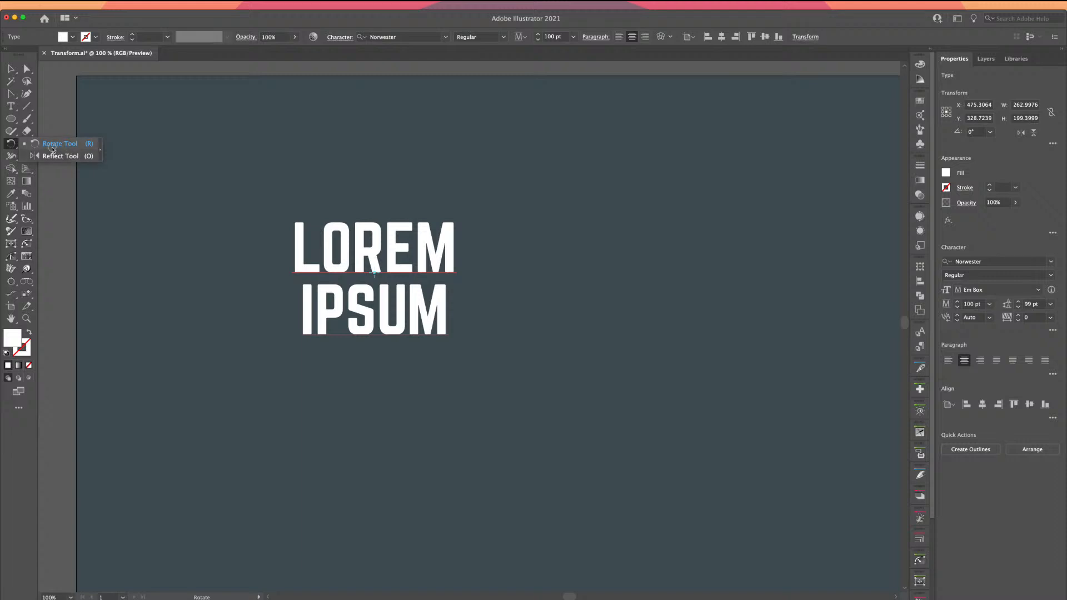
left_click(26, 144)
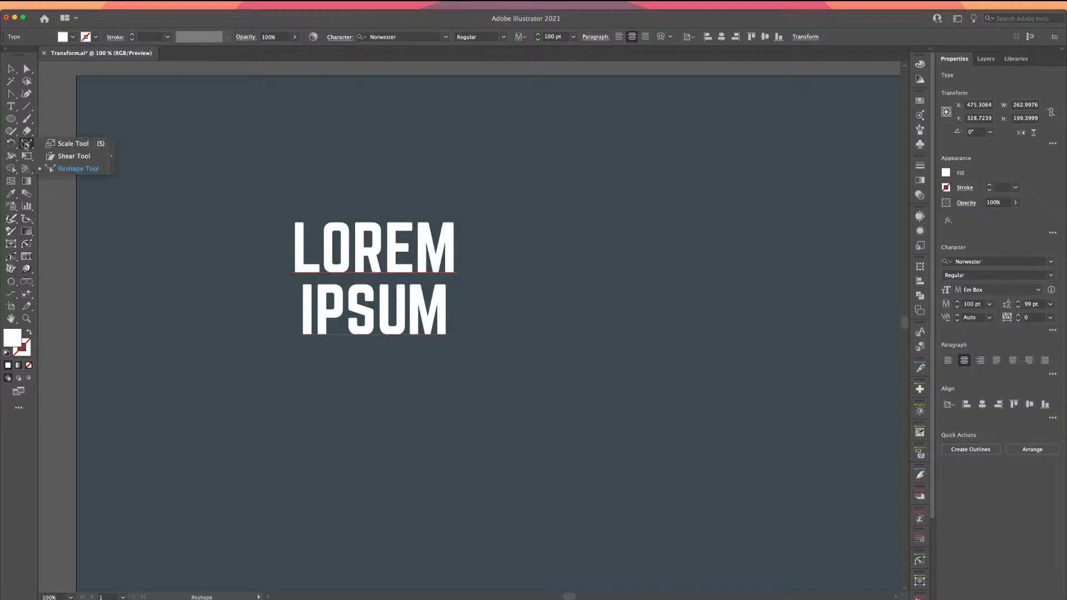
left_click(42, 145)
left_click(29, 144)
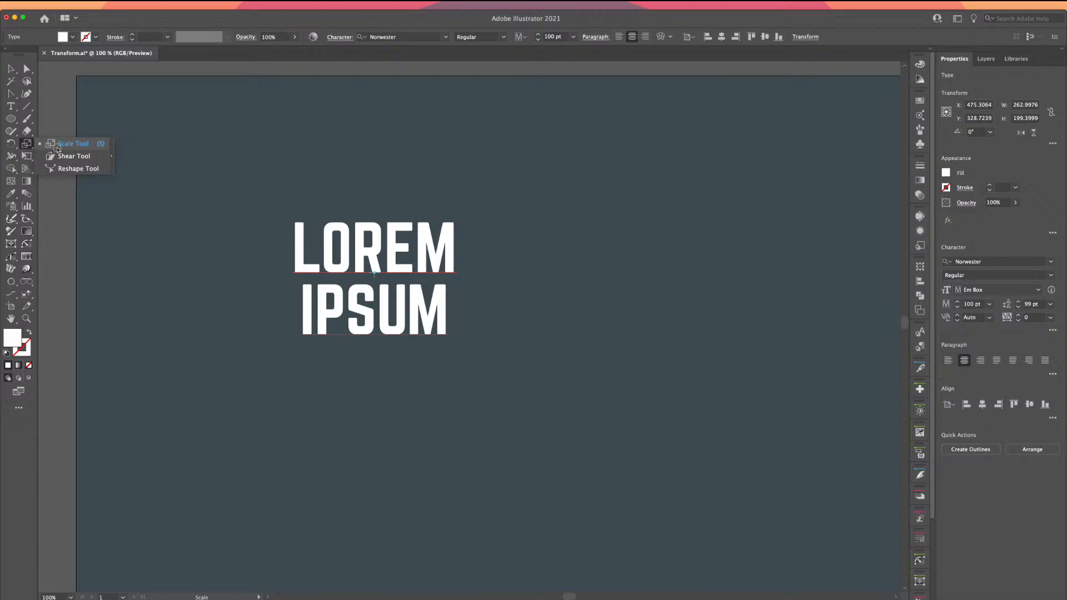
left_click(57, 149)
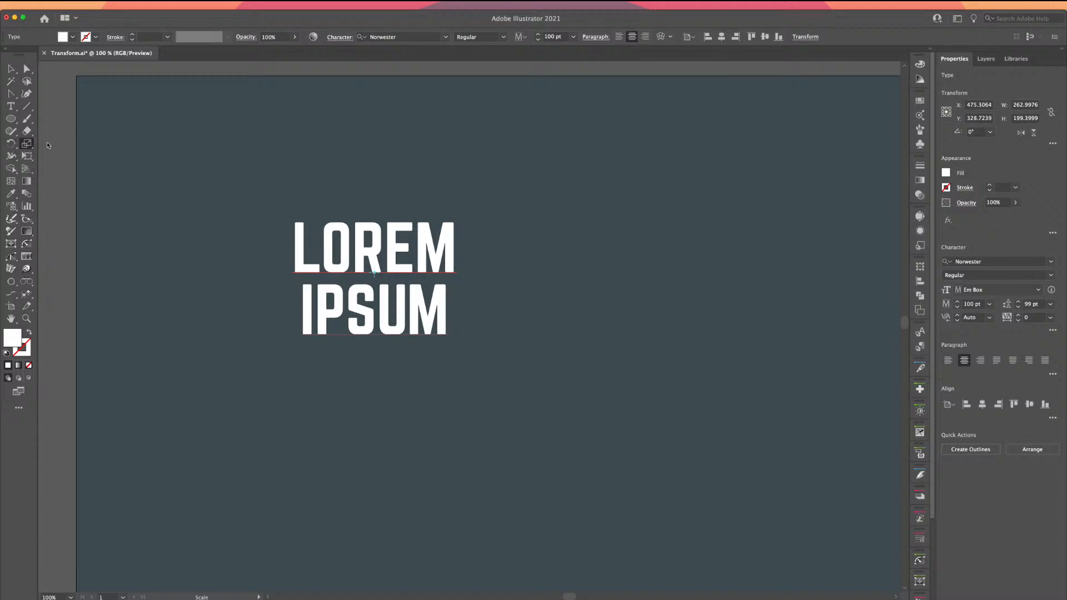
left_click(11, 145)
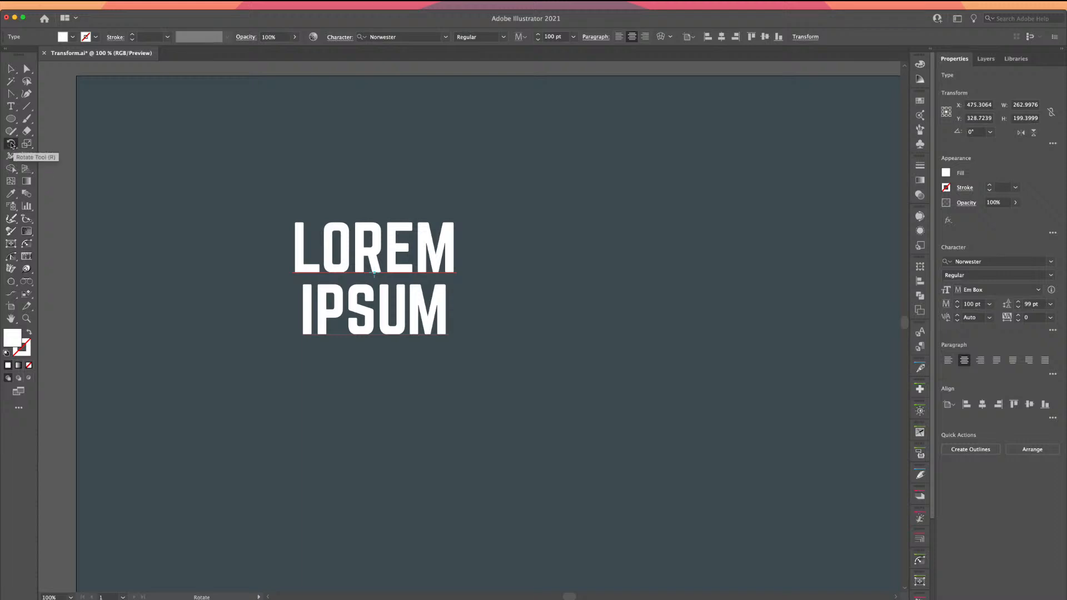
left_click(11, 145)
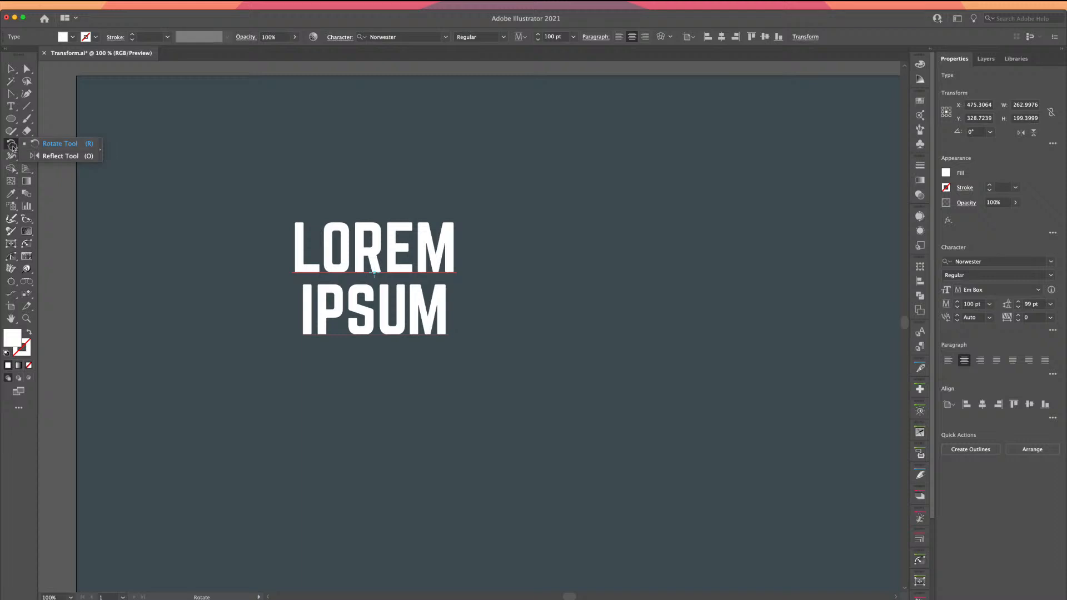
left_click(11, 146)
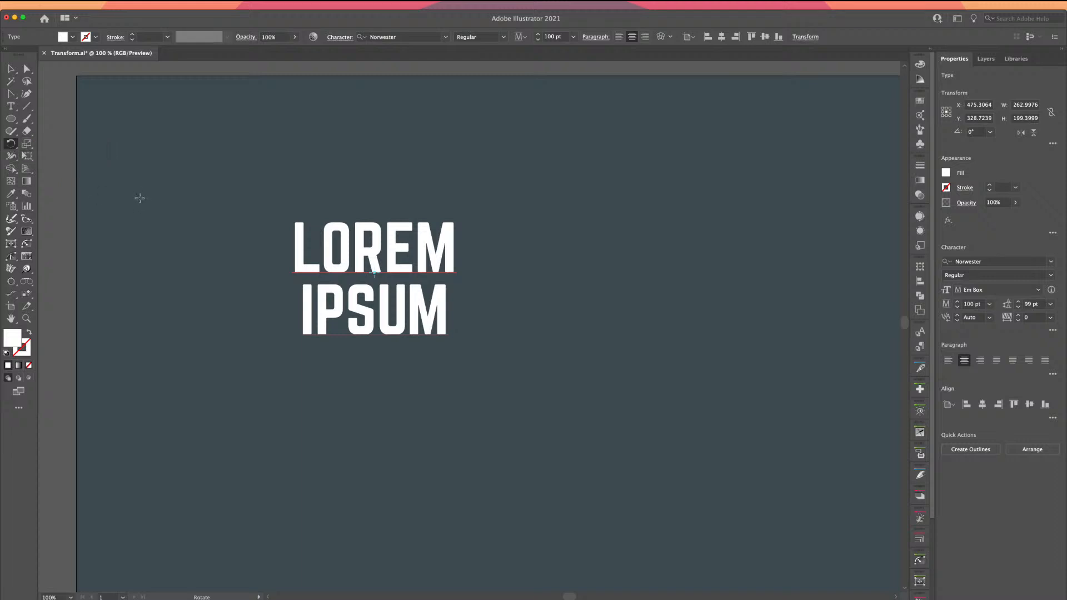
left_click(11, 68)
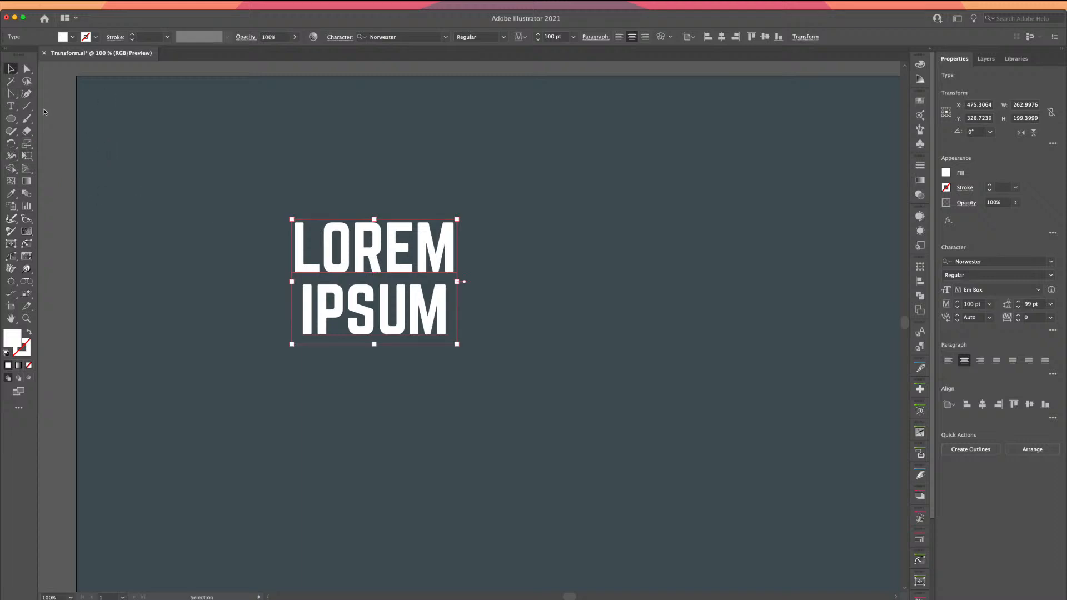
right_click(345, 249)
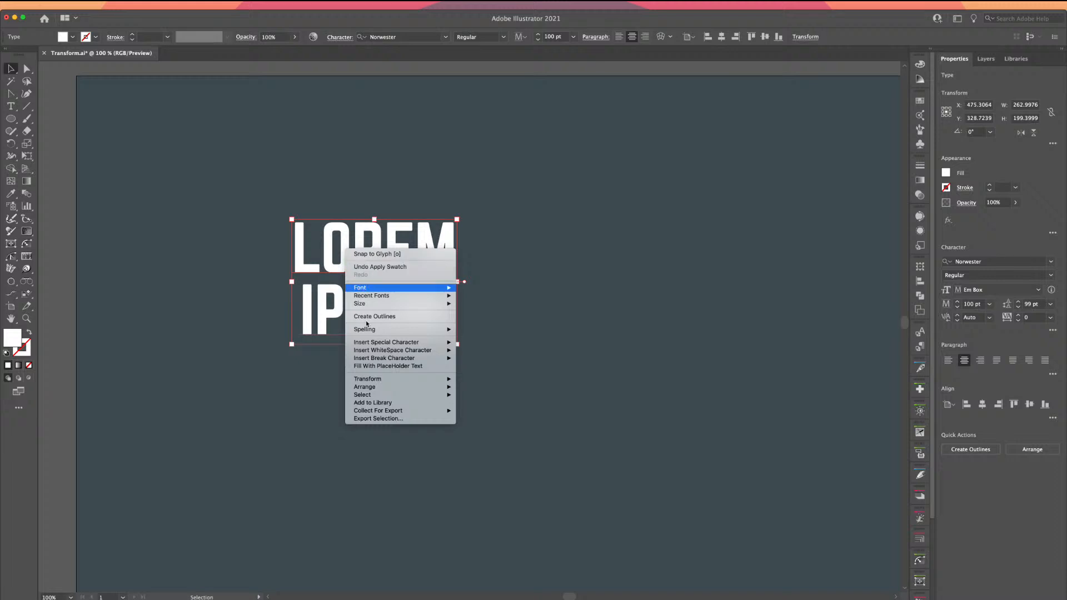
mouse_move(366, 381)
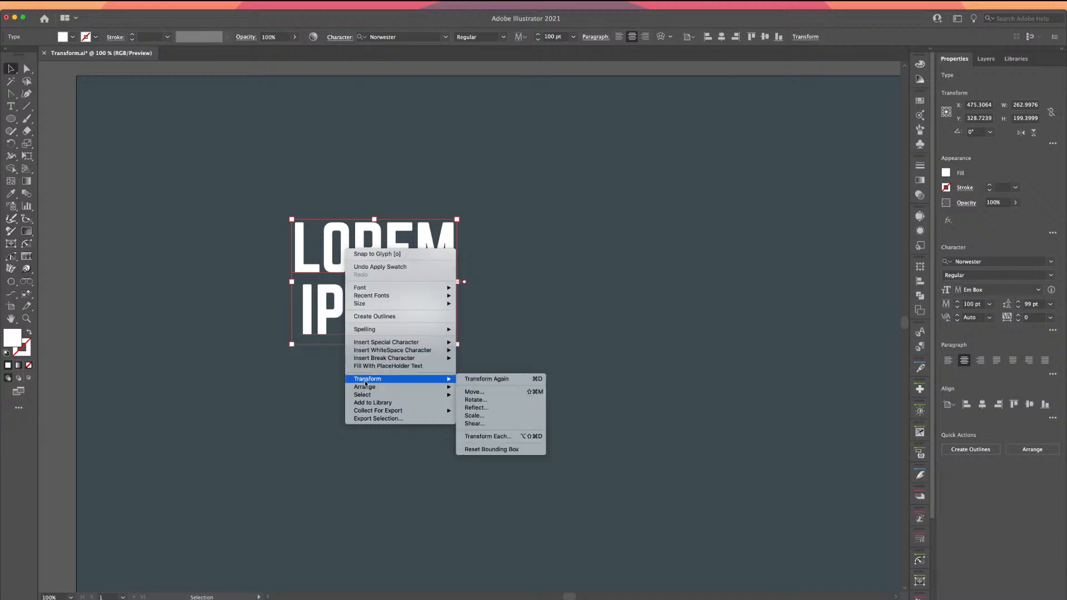
left_click(496, 393)
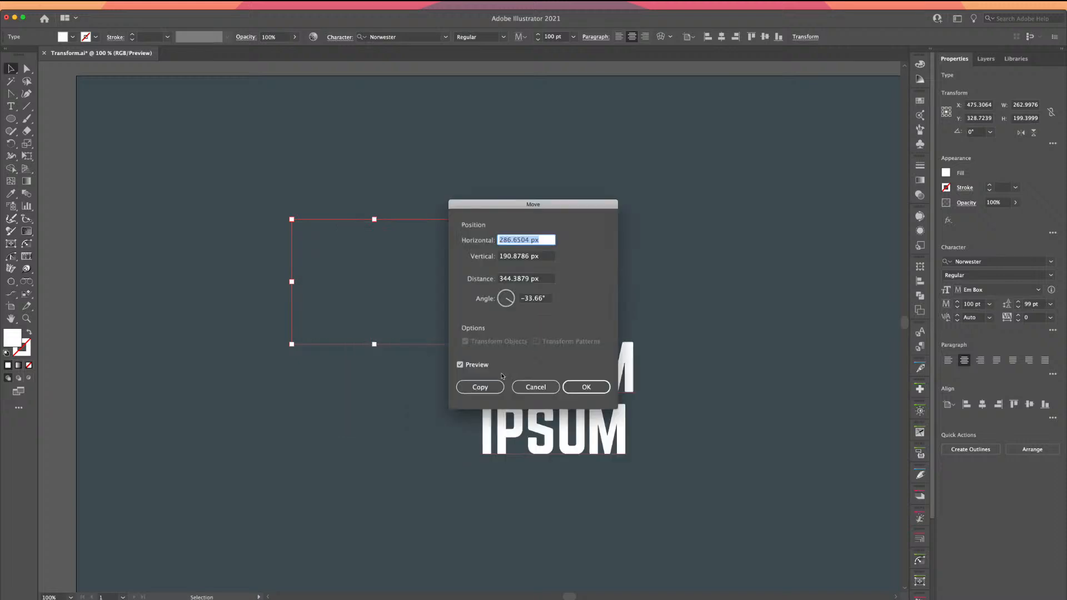
left_click_drag(487, 205, 201, 124)
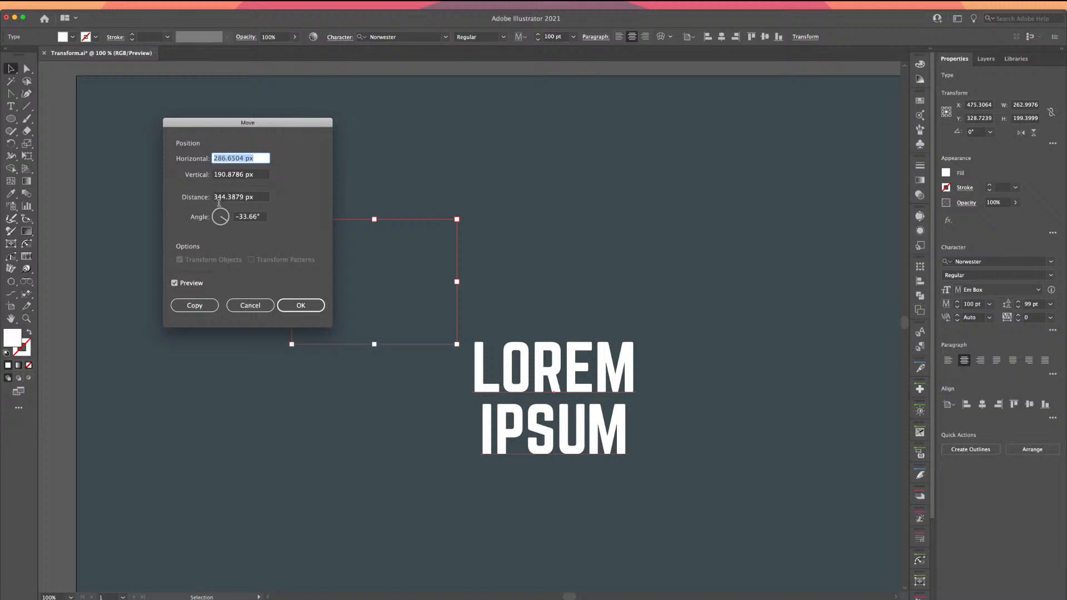
left_click(255, 306)
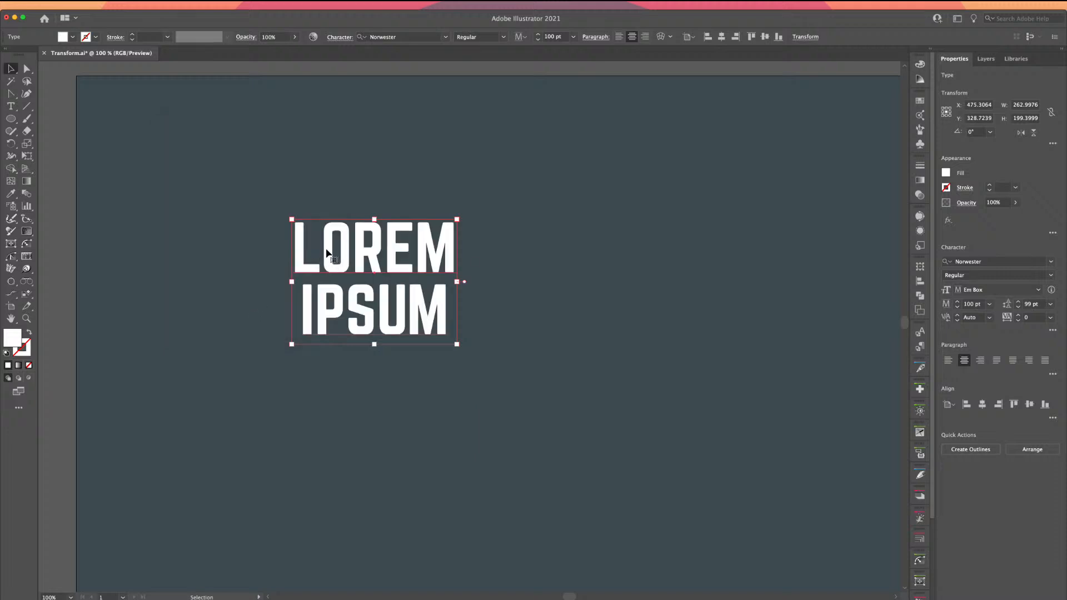
Open the Shear dialog for the text and enter a 0° shear angle
right_click(327, 254)
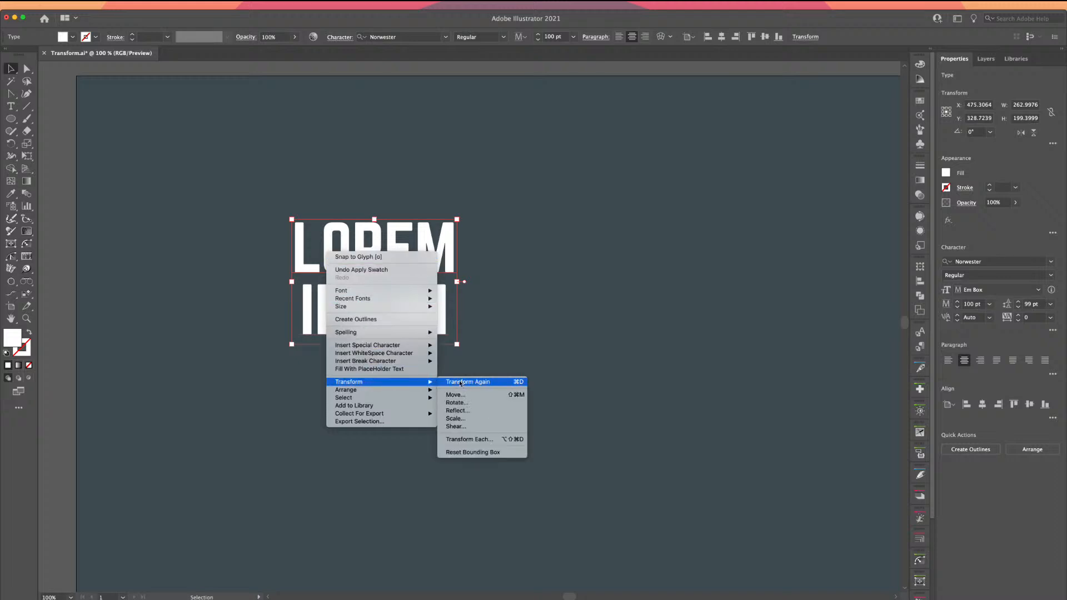
left_click(451, 427)
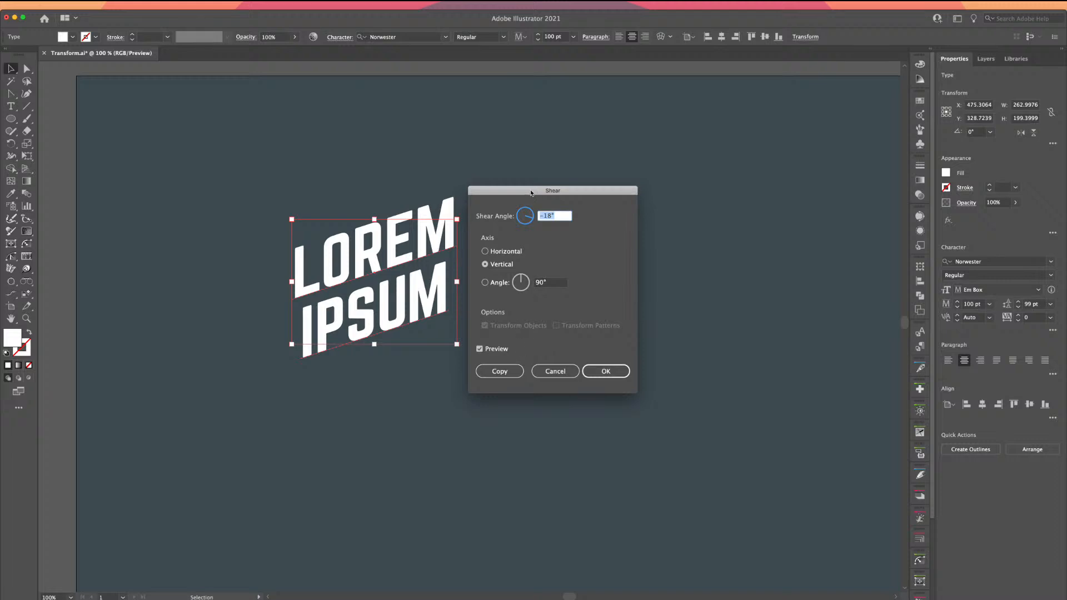
left_click_drag(522, 191, 550, 191)
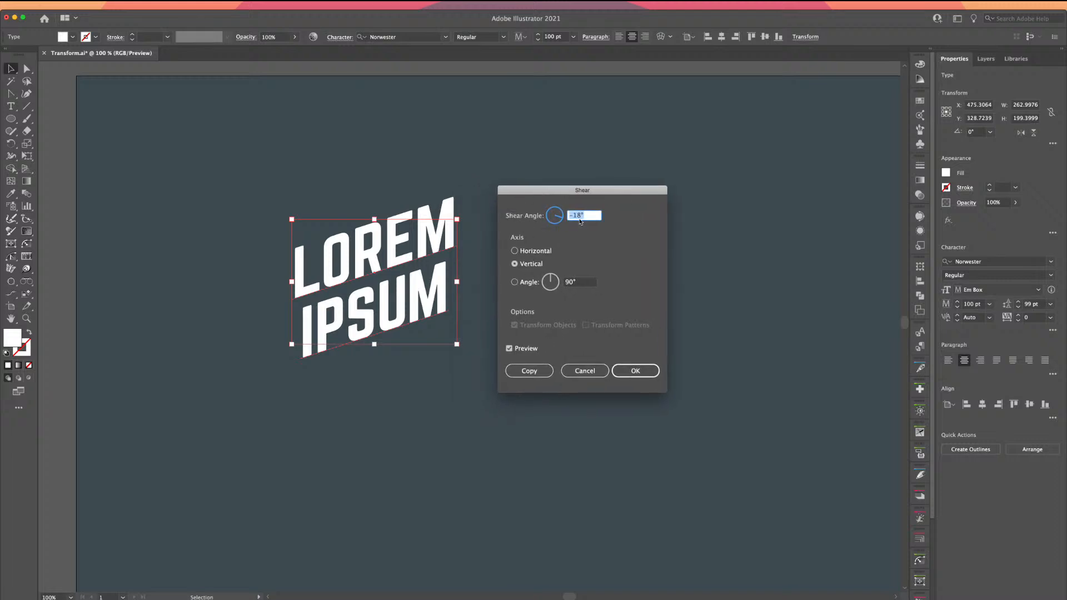
type("0")
key("Tab")
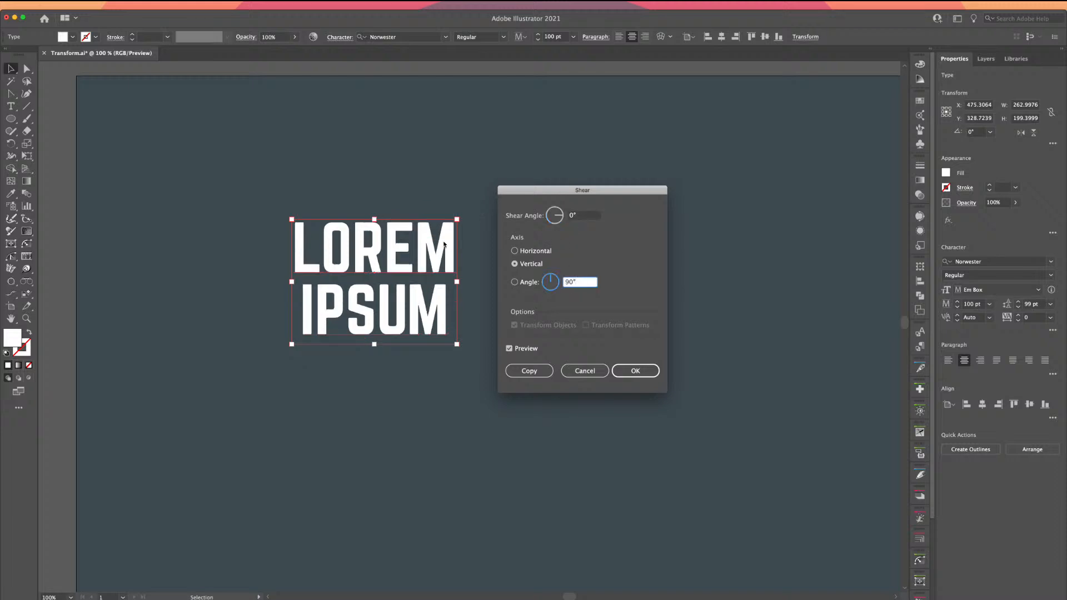
Choose the Horizontal axis and step the shear angle to 8° with preview
left_click(582, 217)
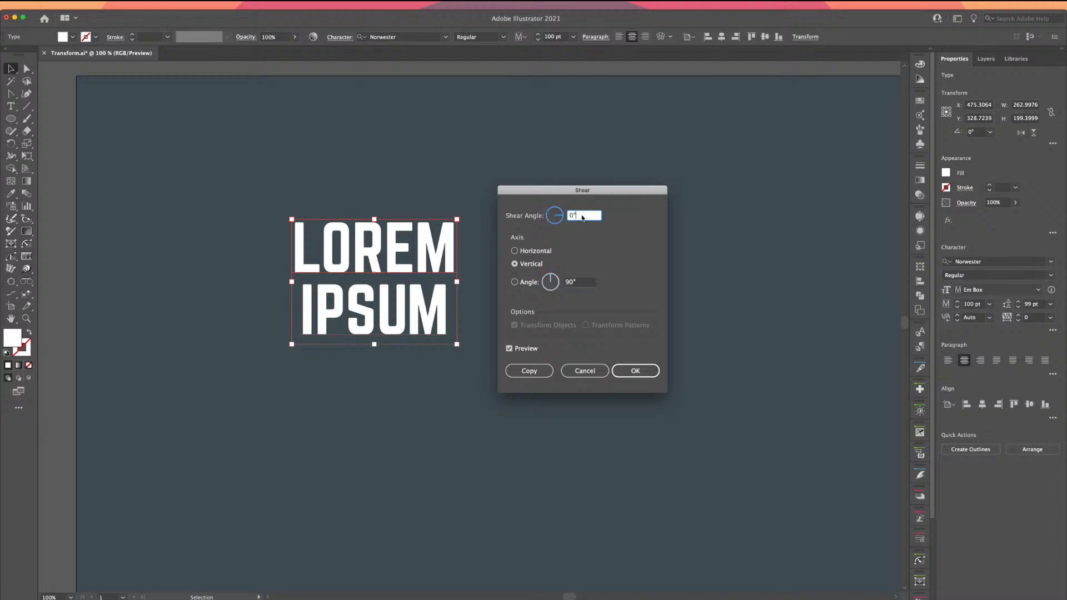
left_click(517, 262)
left_click(516, 252)
left_click(581, 216)
key("Up")
key("Up")
key("Up")
key("Up")
key("Up")
key("Up")
key("Up")
key("Up")
key("Up")
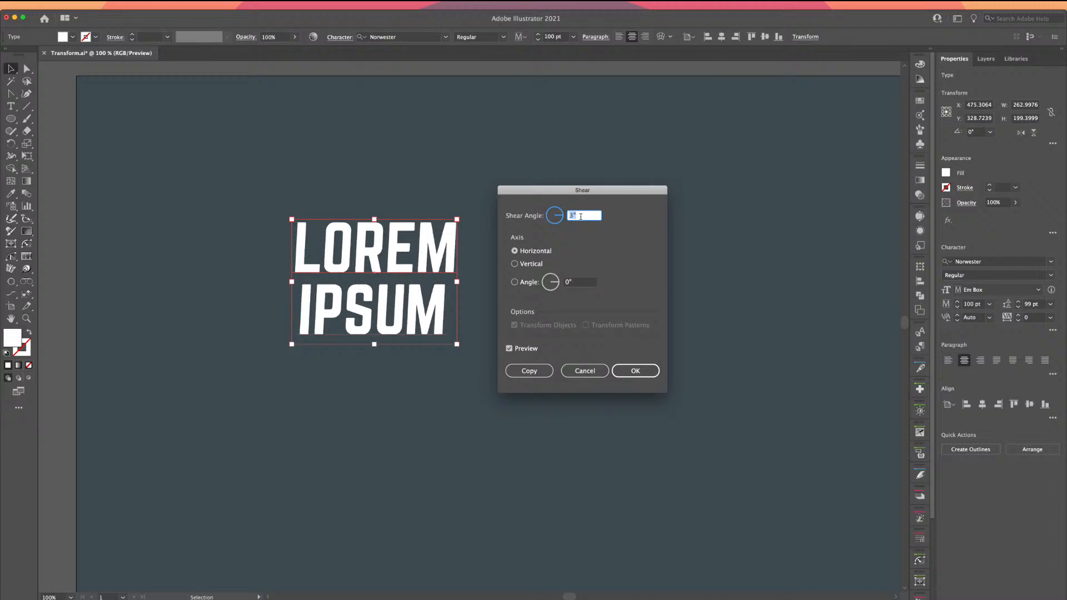
key("Up")
key("Up")
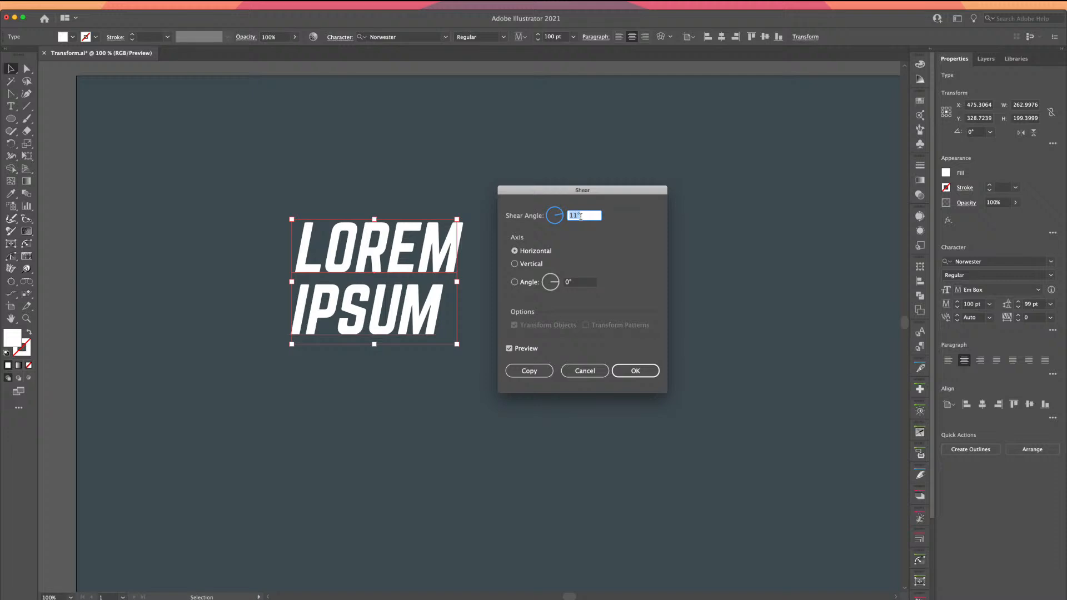
key("Down")
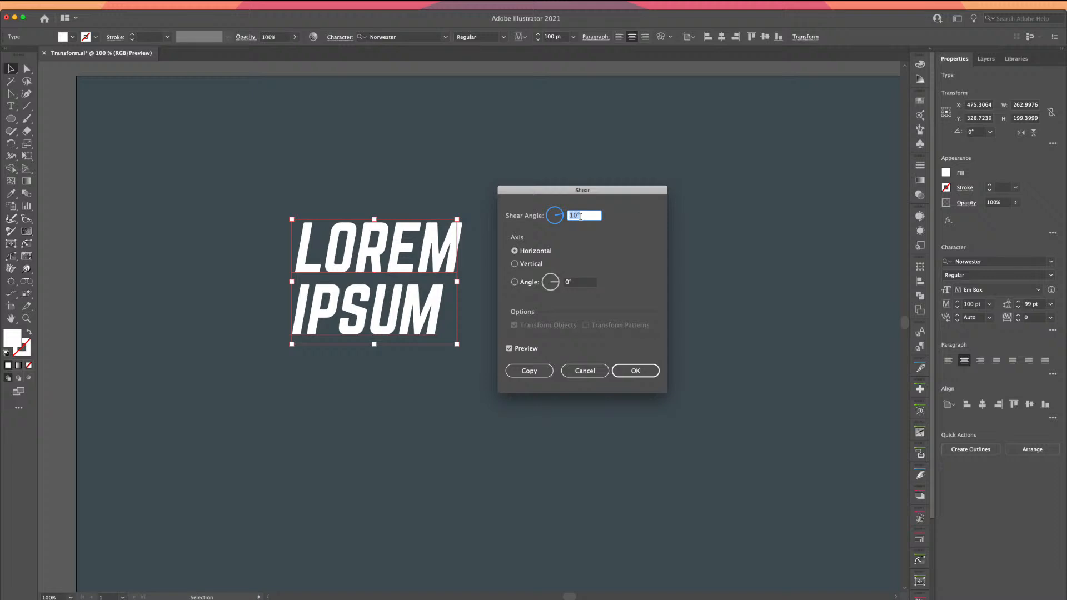
key("Down")
key("Down")
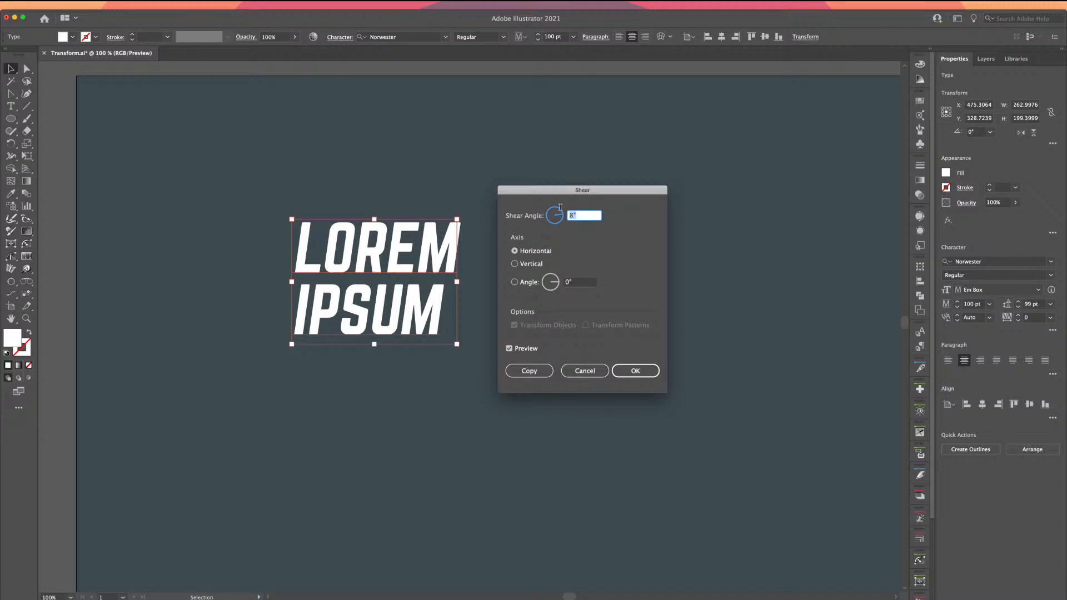
Switch the shear to the Vertical axis and set the angle to -12°
left_click(533, 267)
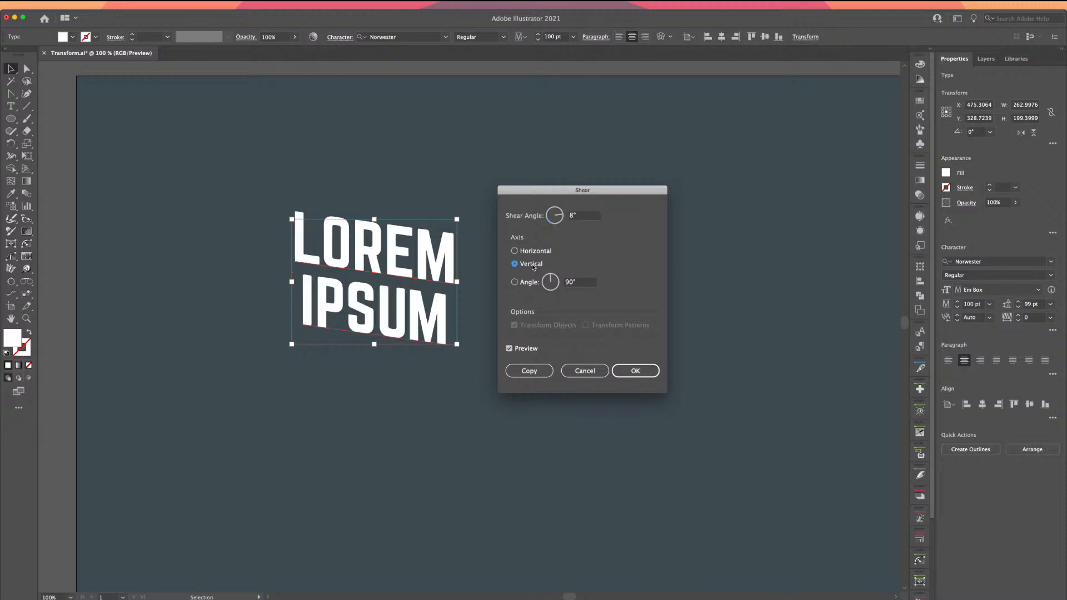
left_click(584, 215)
key("Up")
key("Up")
key("Up")
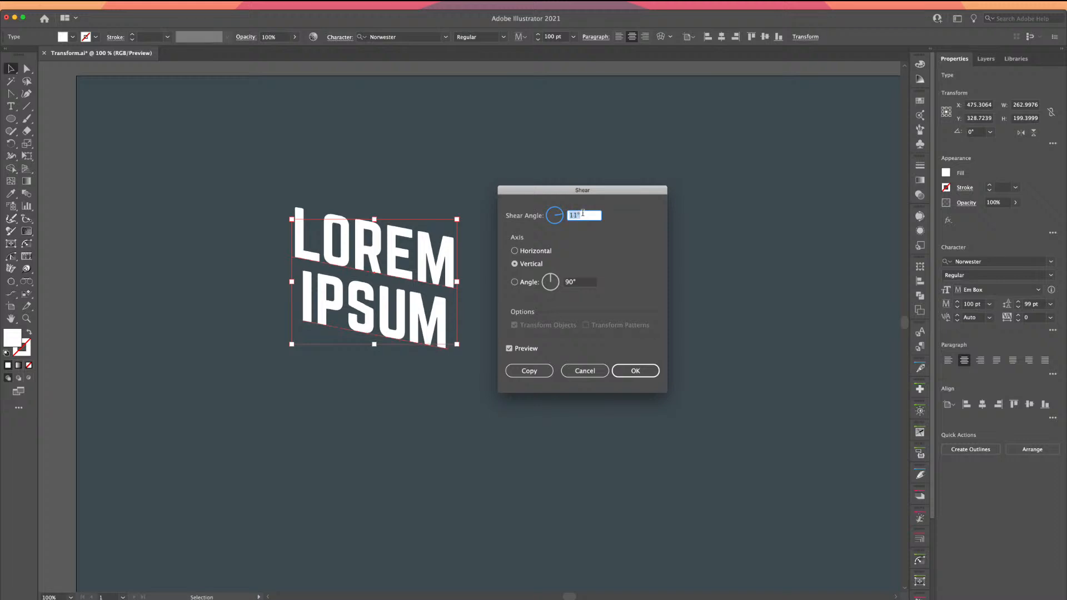
key("Down")
key("Down")
key("Down")
key("Down")
key("Down")
key("Down")
key("Down")
key("Down")
key("Down")
key("Down")
key("Down")
key("Down")
key("Down")
key("Down")
key("Down")
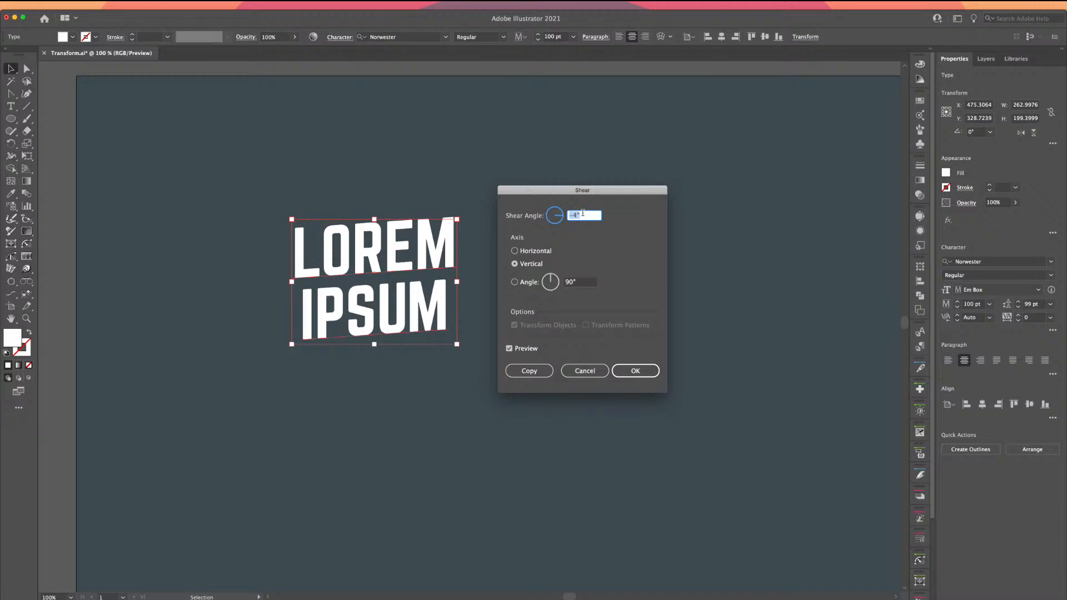
key("Down")
key("Down")
key("Down")
key("Down")
key("Down")
key("Down")
key("Down")
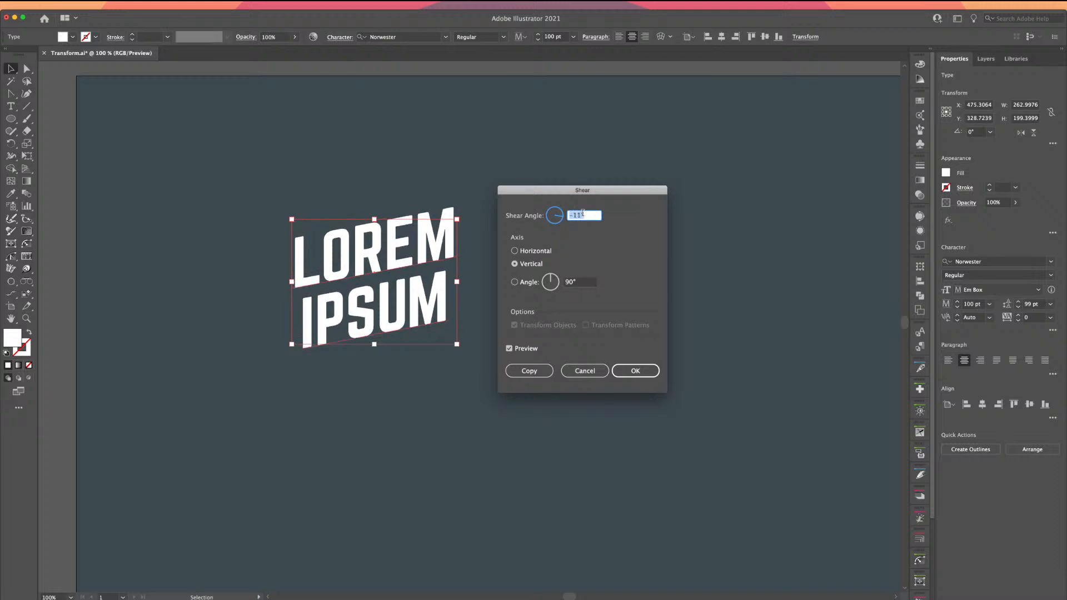
key("Down")
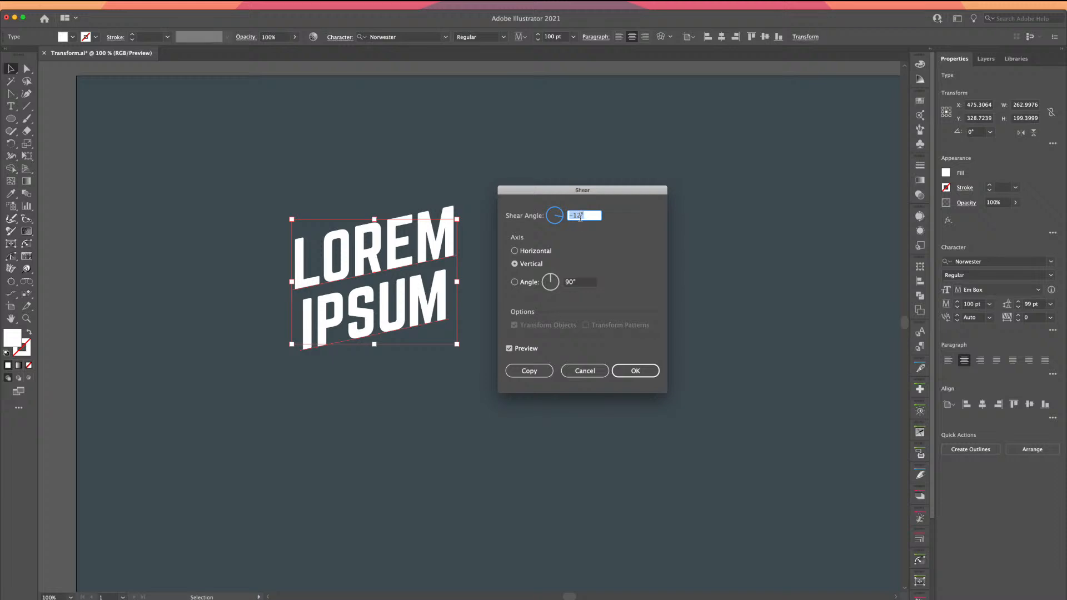
Try a custom Angle axis, compare Horizontal and Vertical previews, and settle on Vertical
left_click(515, 283)
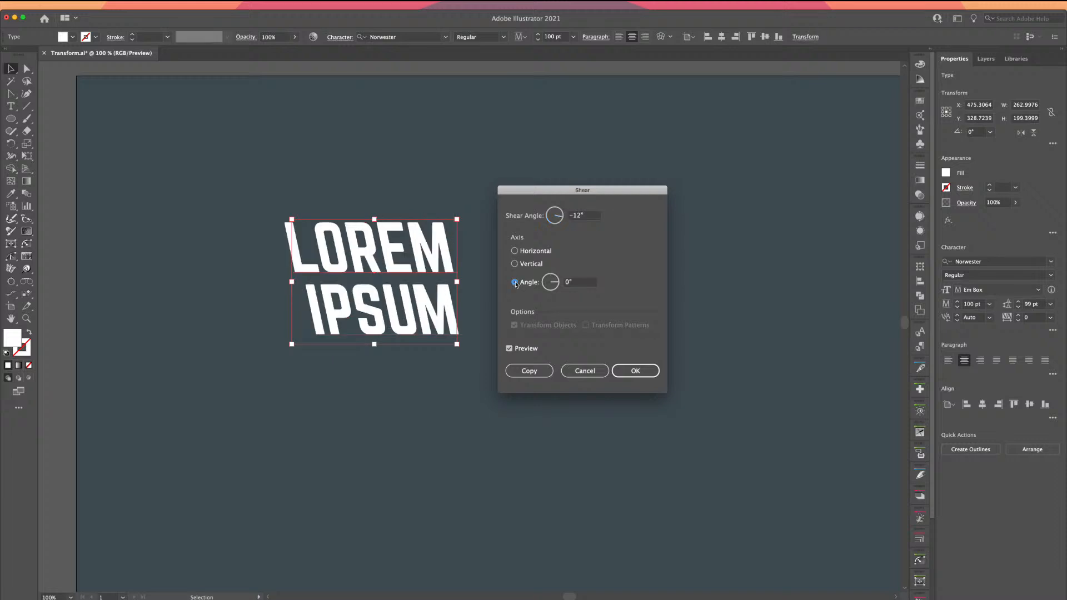
left_click_drag(549, 283, 555, 287)
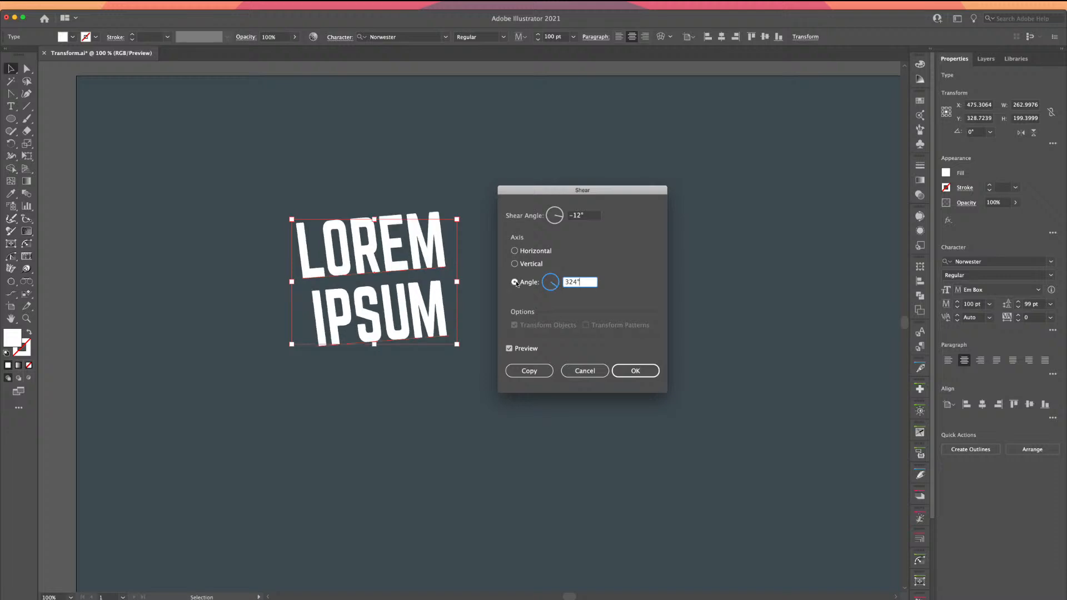
left_click(514, 250)
left_click(514, 263)
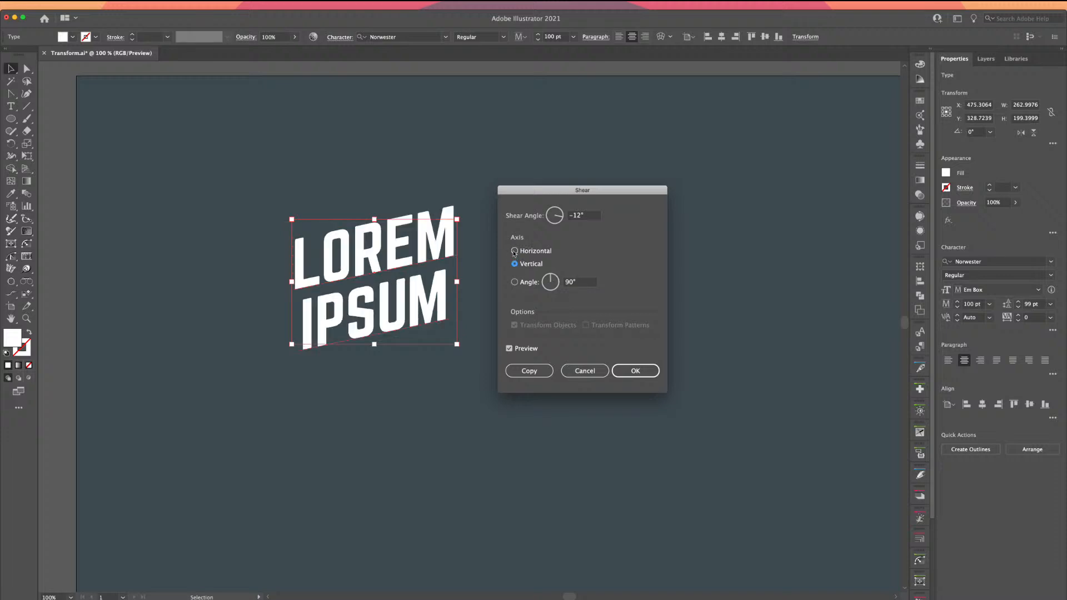
left_click(514, 251)
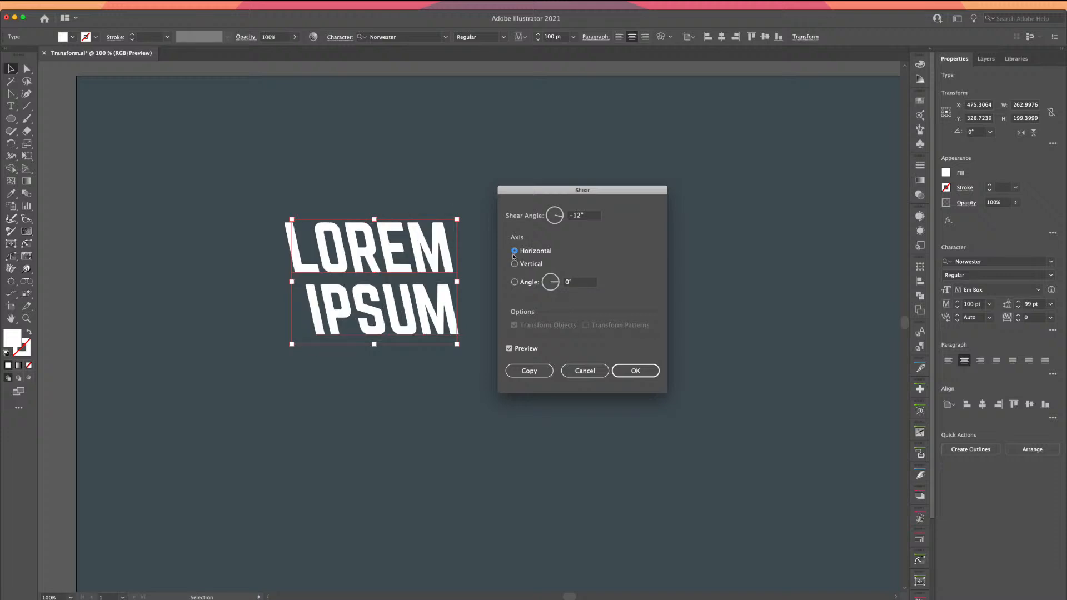
left_click(514, 264)
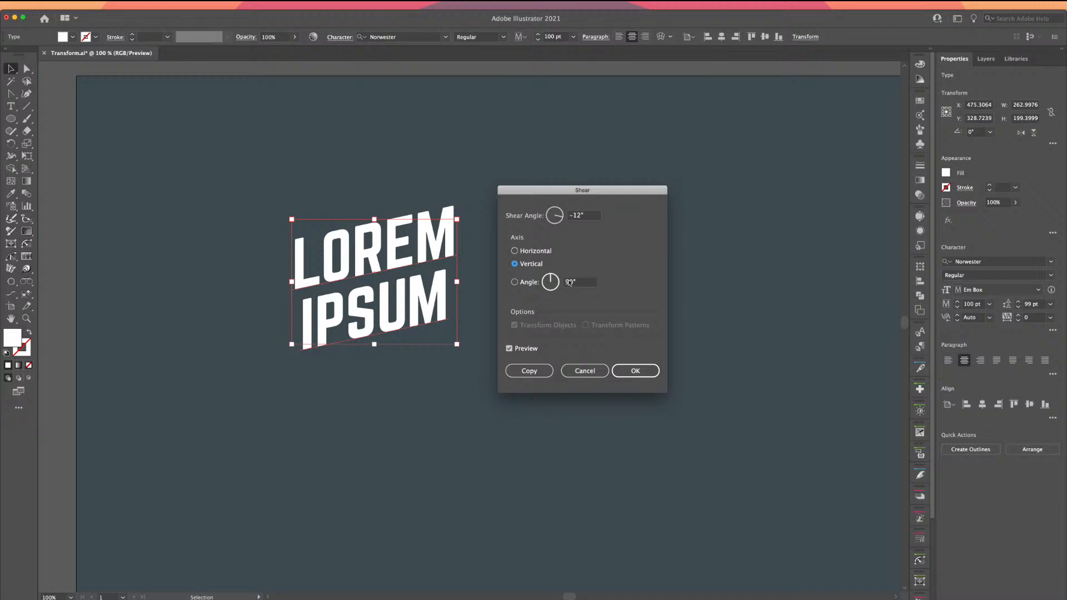
Apply the -12° vertical shear to the LOREM IPSUM text
left_click(635, 371)
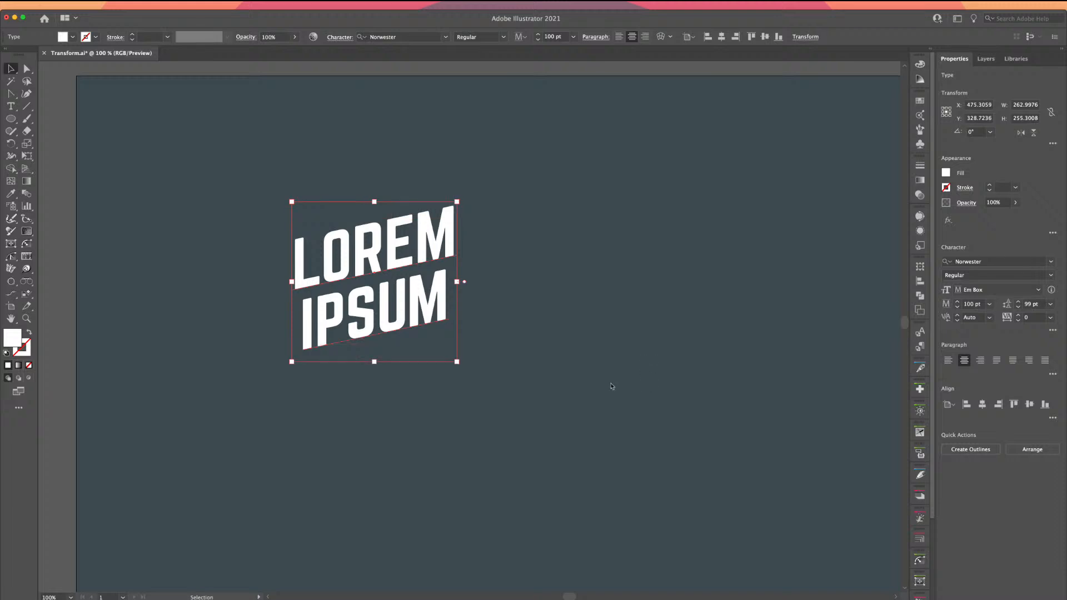
right_click(363, 246)
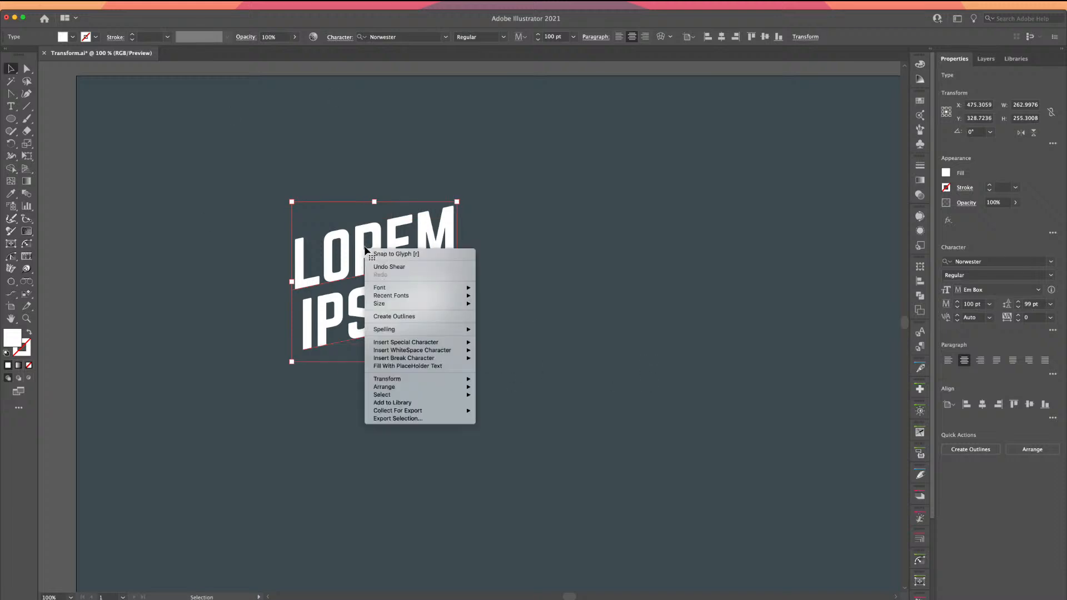
left_click(184, 288)
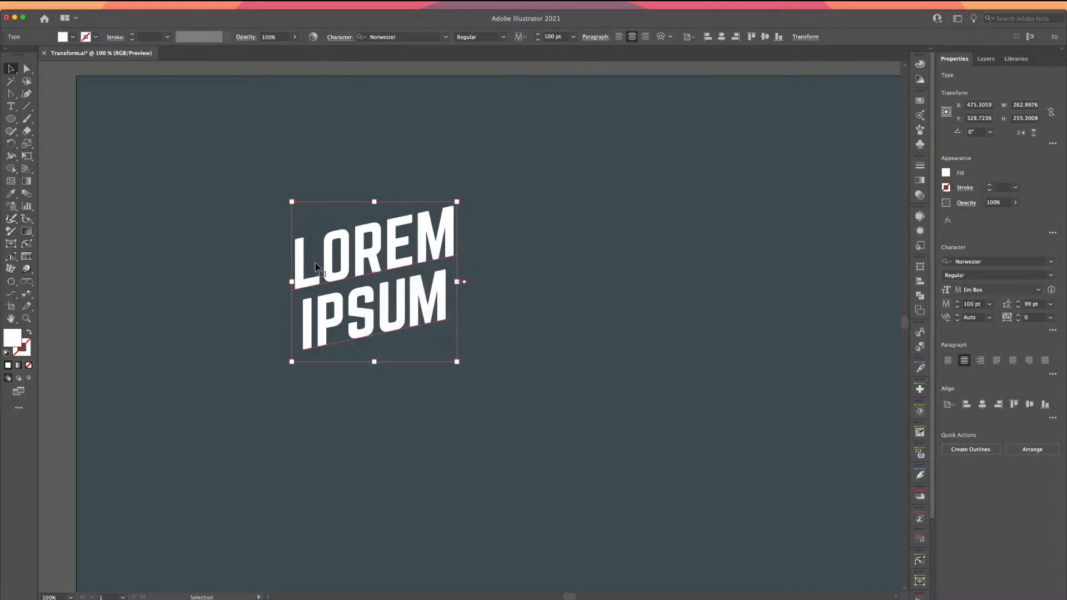
Add a second shear via Object > Transform > Shear: Horizontal axis, 6°
left_click(103, 5)
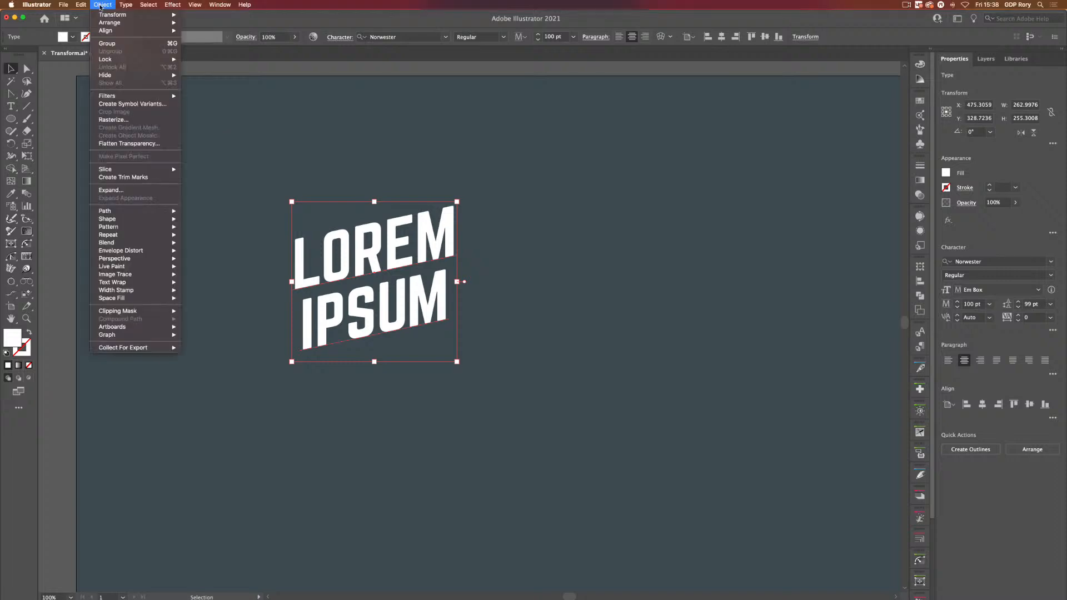
mouse_move(107, 15)
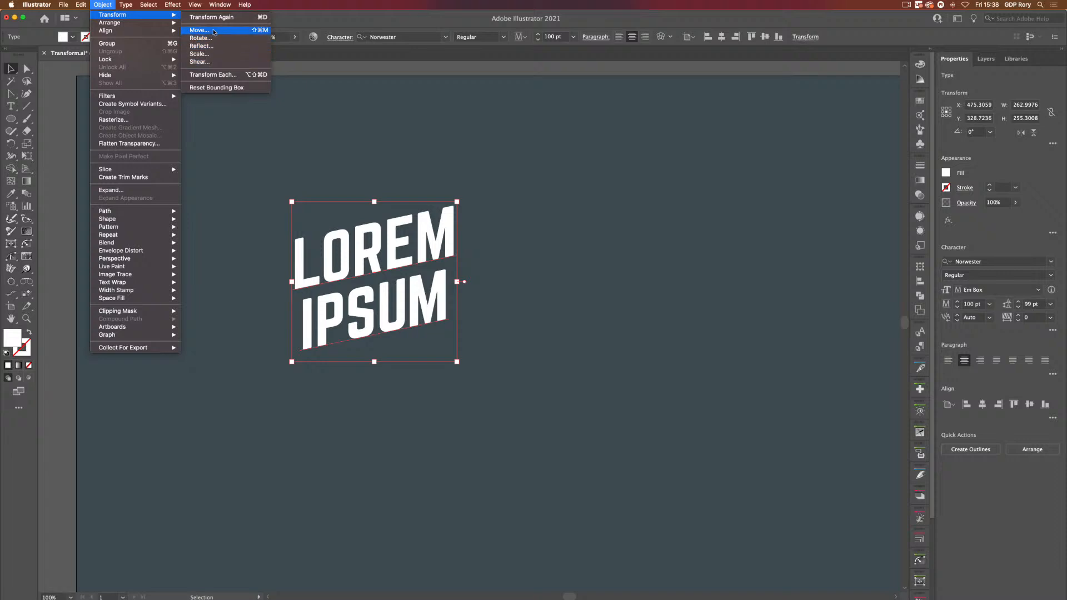
left_click(199, 62)
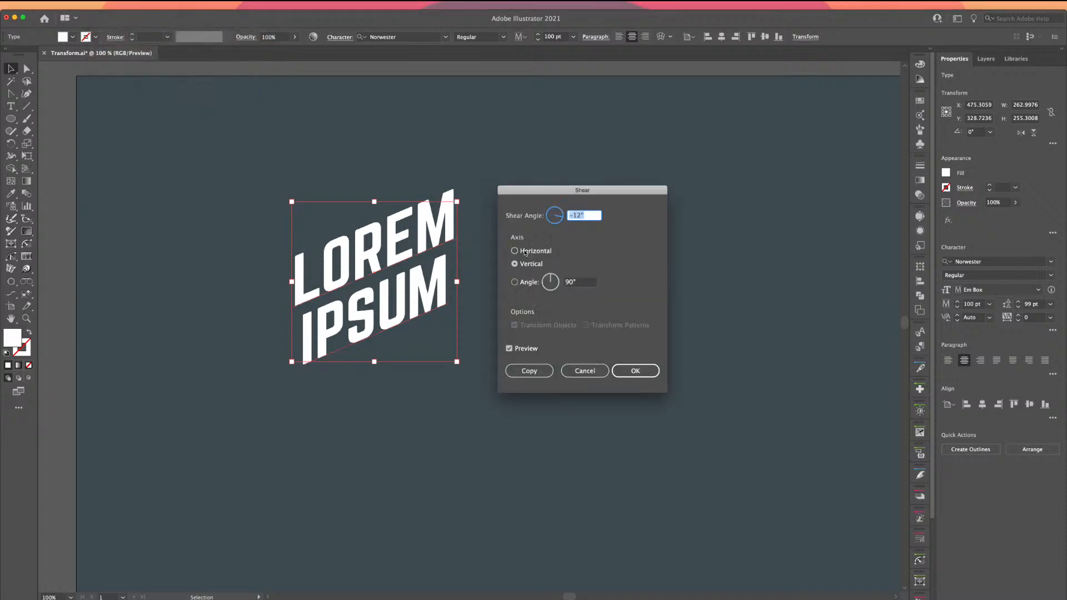
left_click(525, 251)
left_click(588, 218)
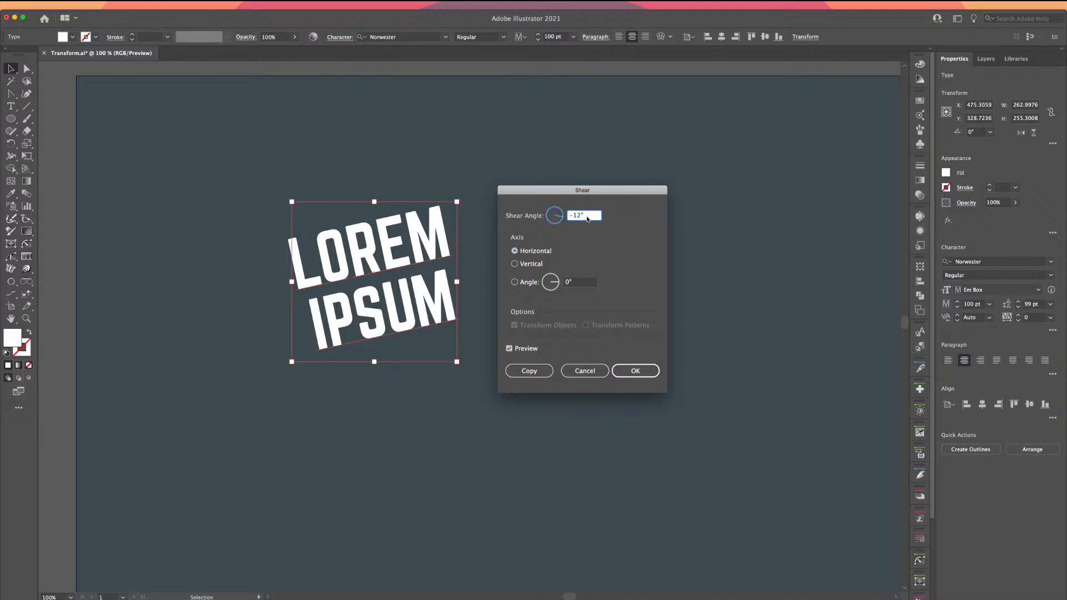
key("Down")
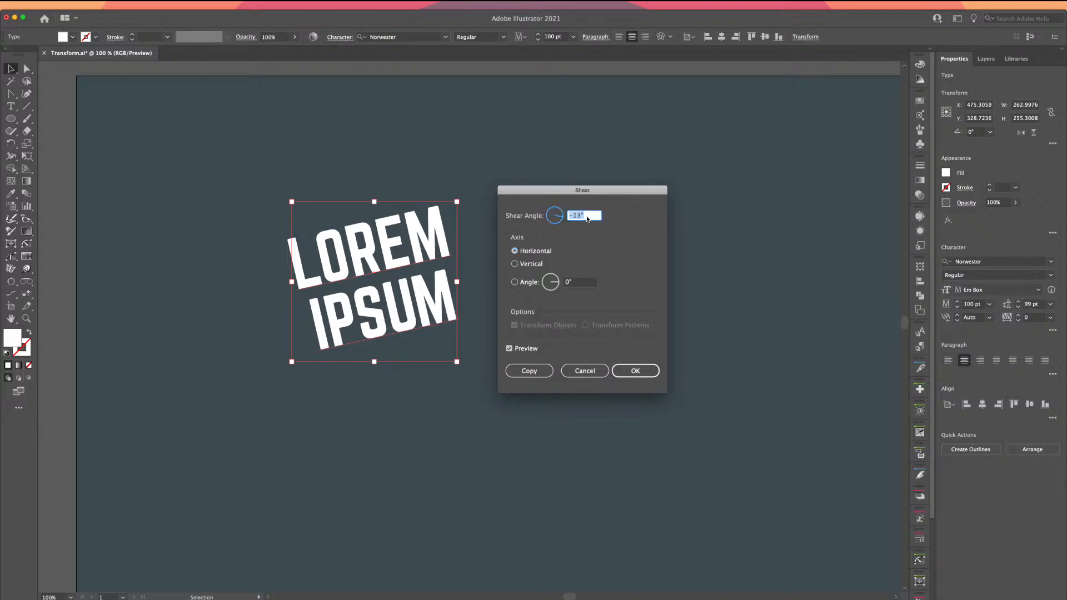
key("Up")
key("Up")
key("Up")
key("Up")
key("Up")
key("Up")
key("Up")
key("Up")
key("Up")
key("Up")
key("Up")
key("Up")
key("Up")
key("Up")
key("Up")
key("Up")
key("Up")
key("Up")
key("Up")
key("Up")
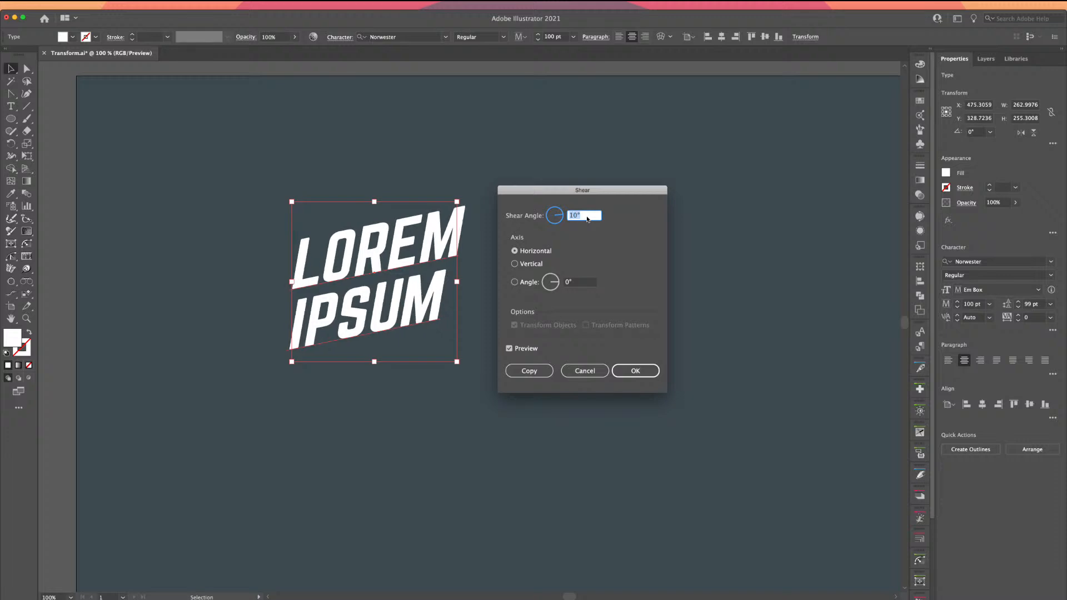
key("Down")
key("Down")
key("Down")
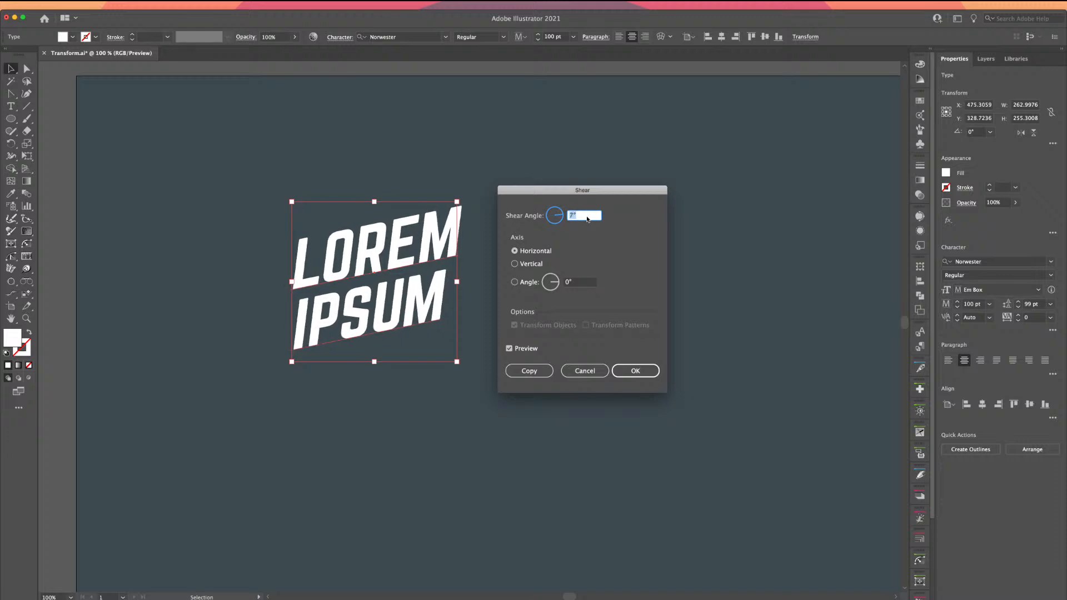
key("Down")
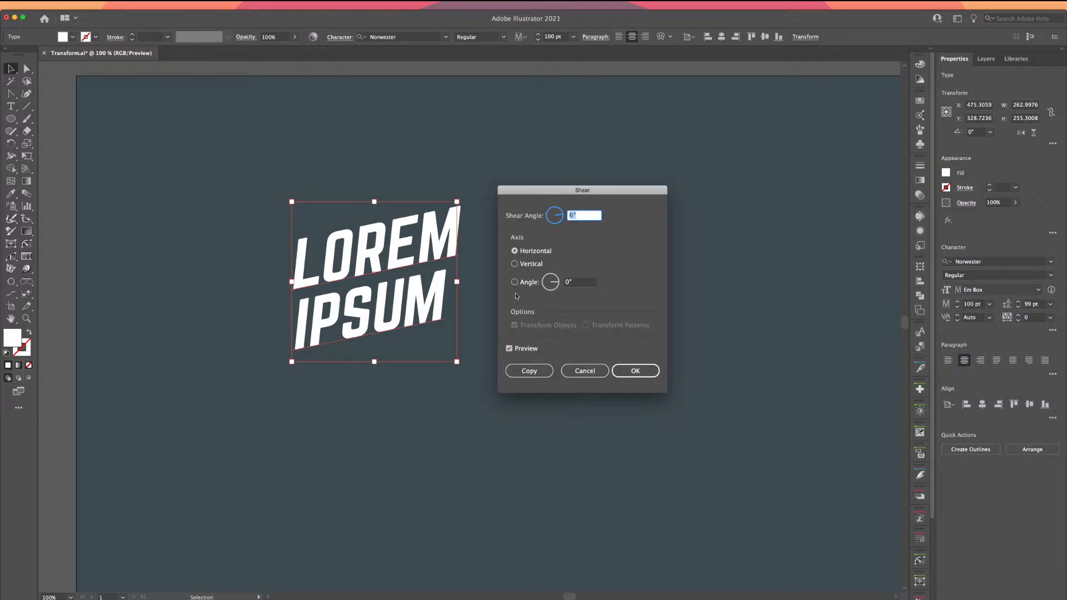
left_click(633, 368)
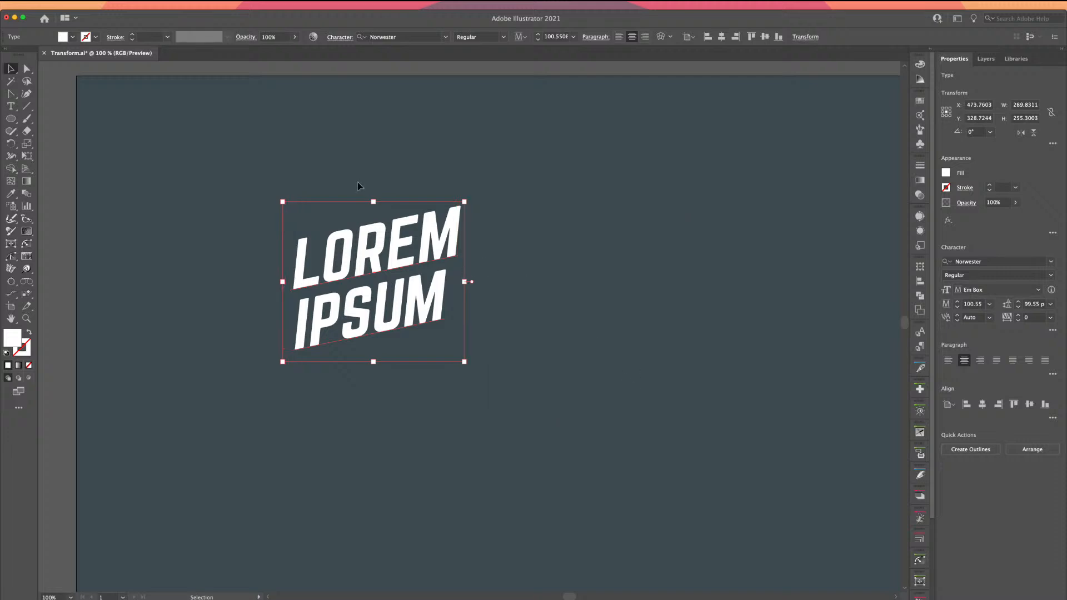
Undo the horizontal and vertical shears so the text is upright, then pick the Ellipse tool
left_click(329, 198)
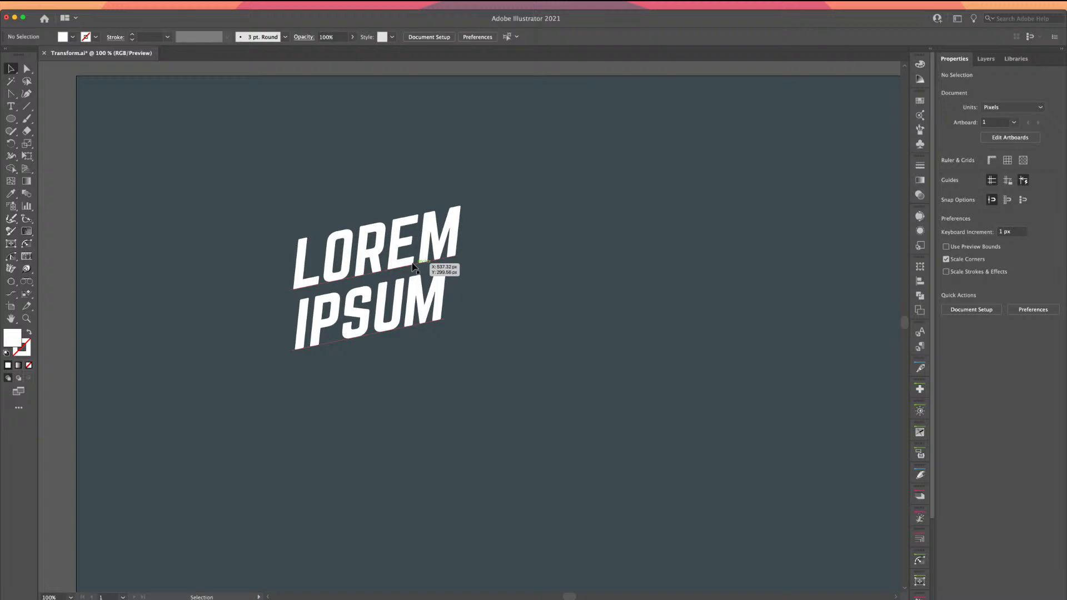
key("a")
key("super+z")
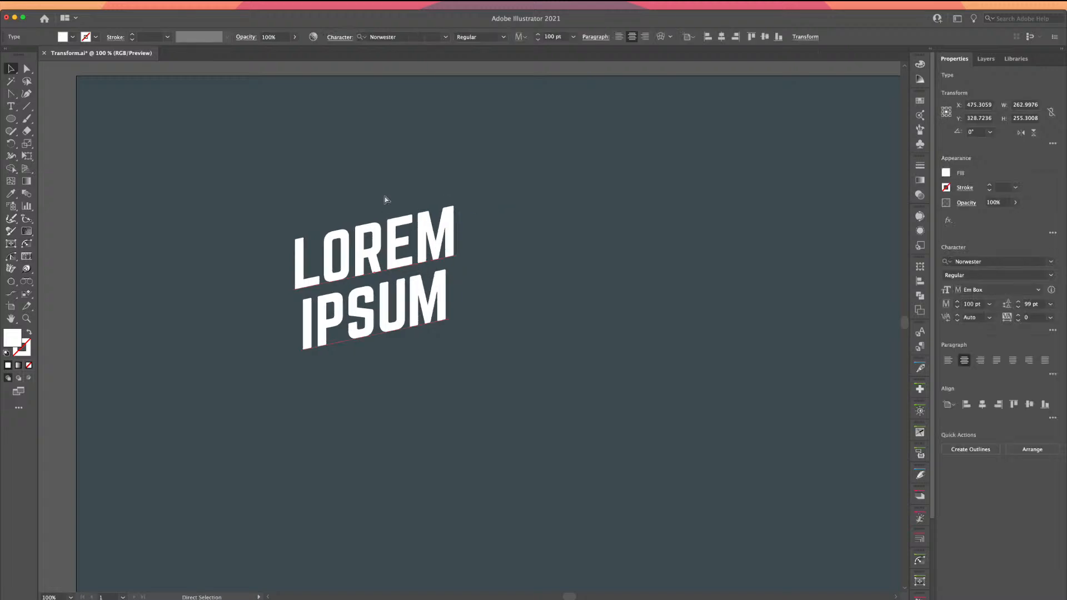
key("v")
left_click(320, 201)
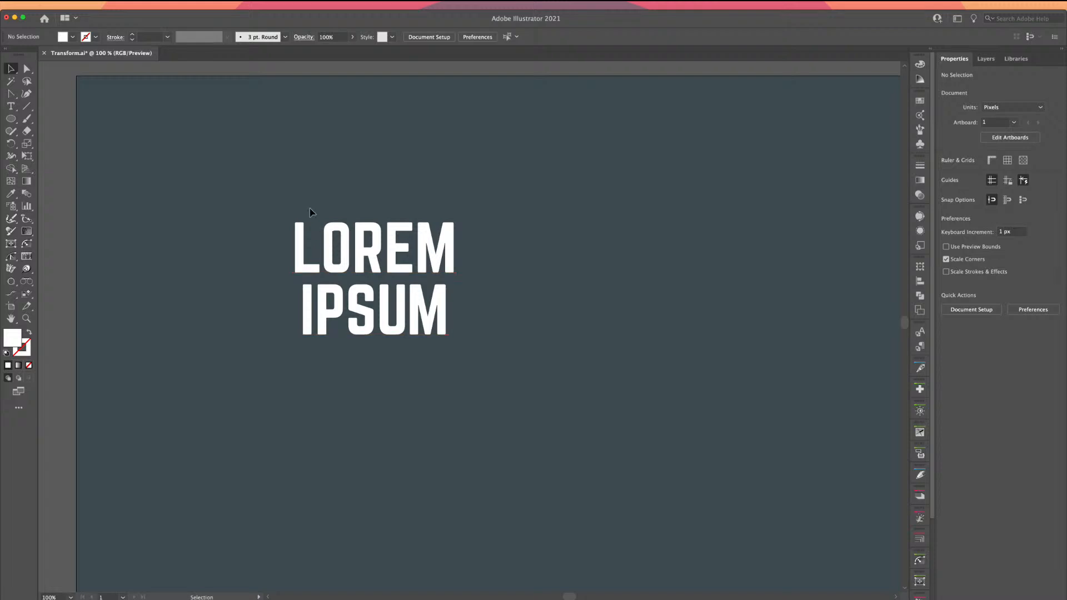
left_click(327, 234)
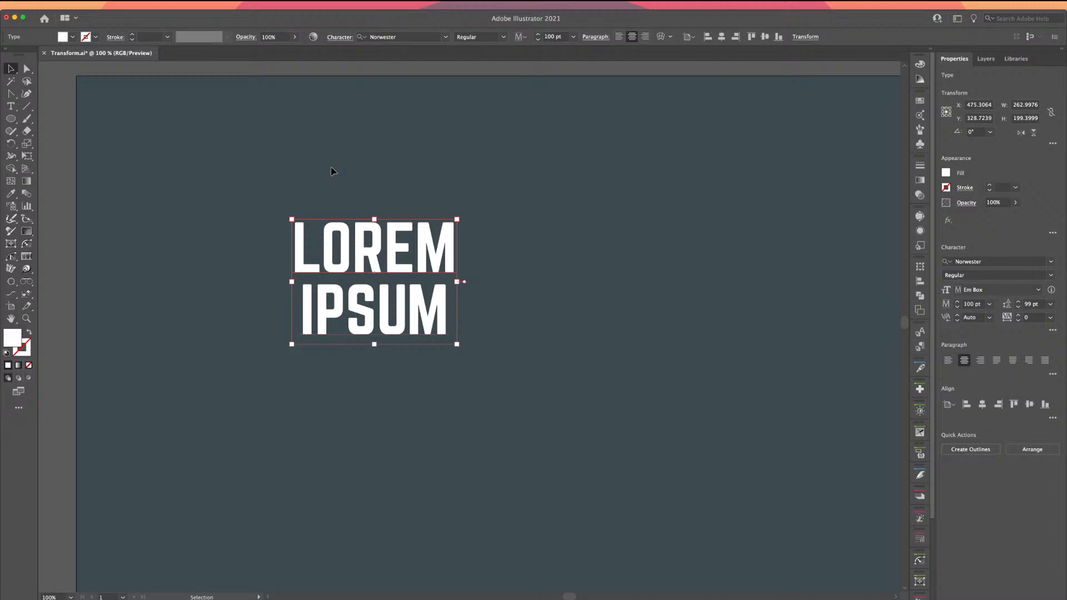
left_click(311, 162)
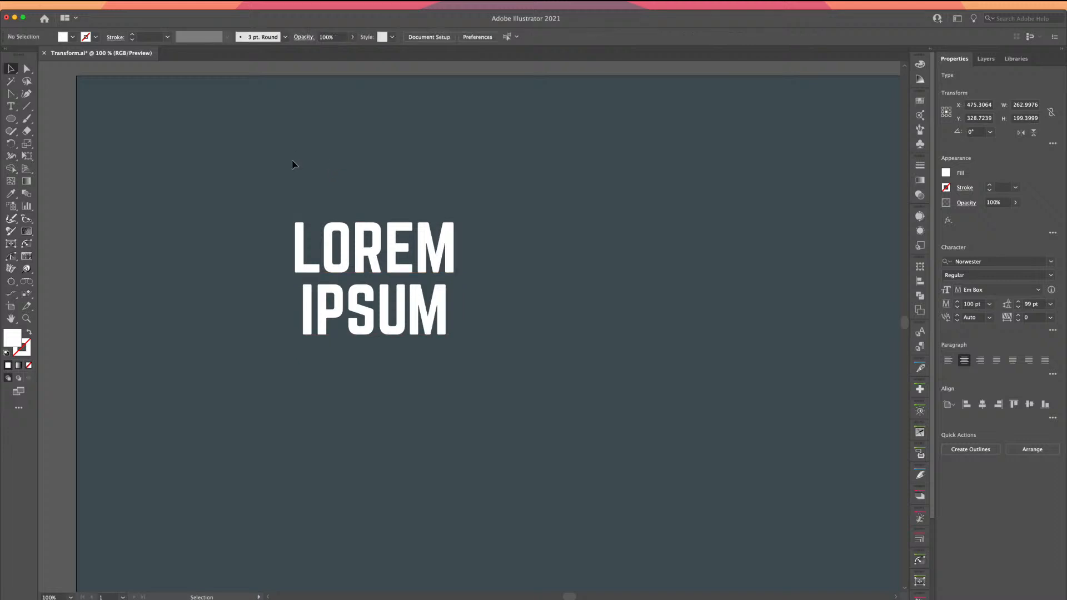
left_click(10, 118)
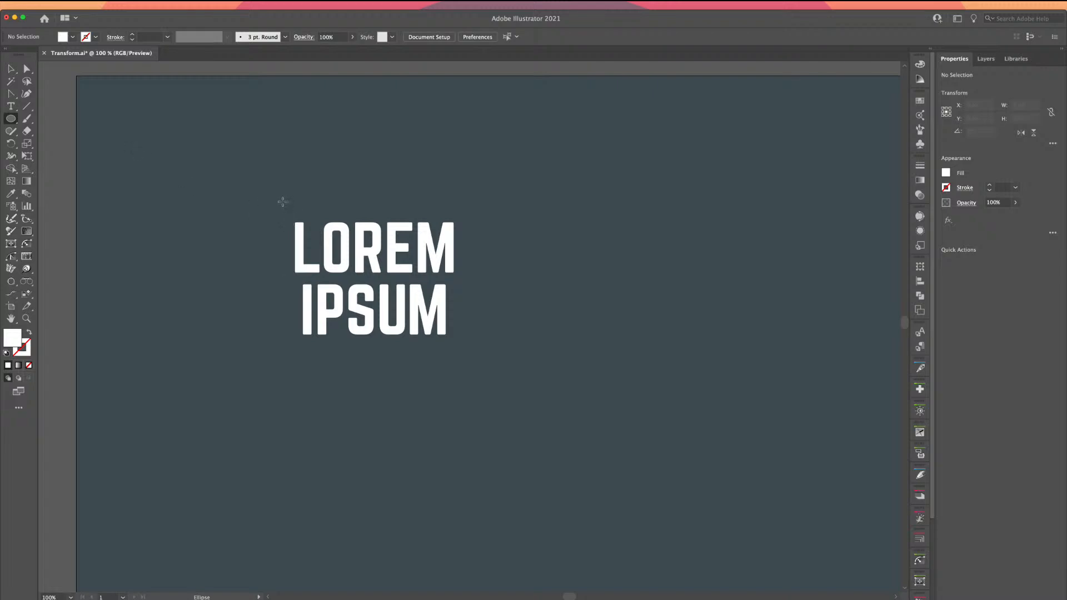
Replace a stray ellipse with a rectangle over the text, filled teal #49c9c6
left_click_drag(264, 190, 454, 348)
key("super+z")
left_click_drag(10, 118, 48, 122)
left_click_drag(268, 198, 478, 366)
double_click(17, 340)
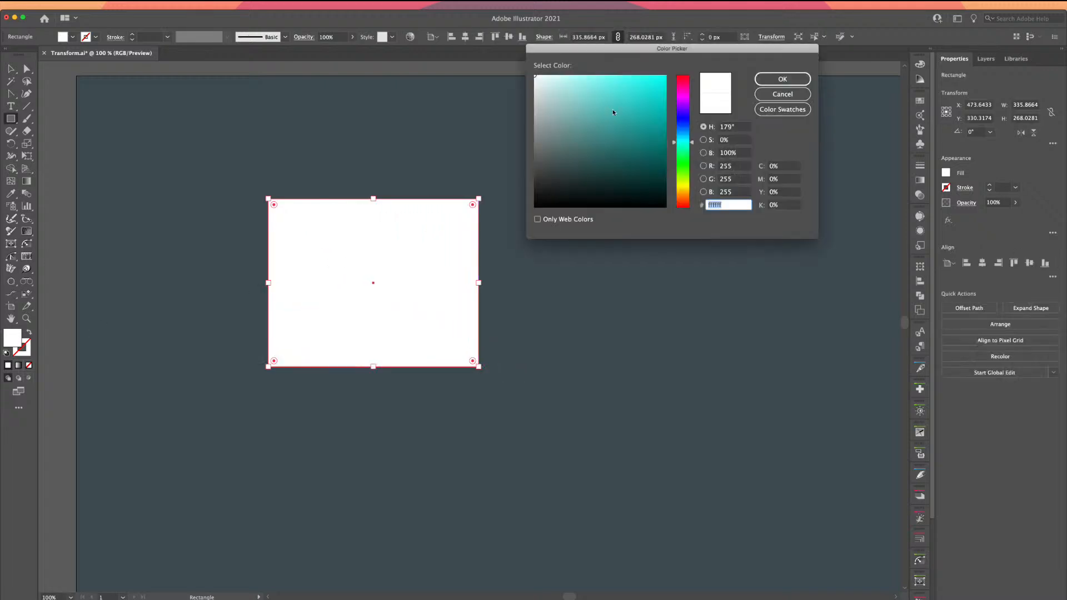
mouse_move(613, 112)
left_mouse_down()
mouse_move(631, 117)
mouse_move(620, 102)
left_mouse_up()
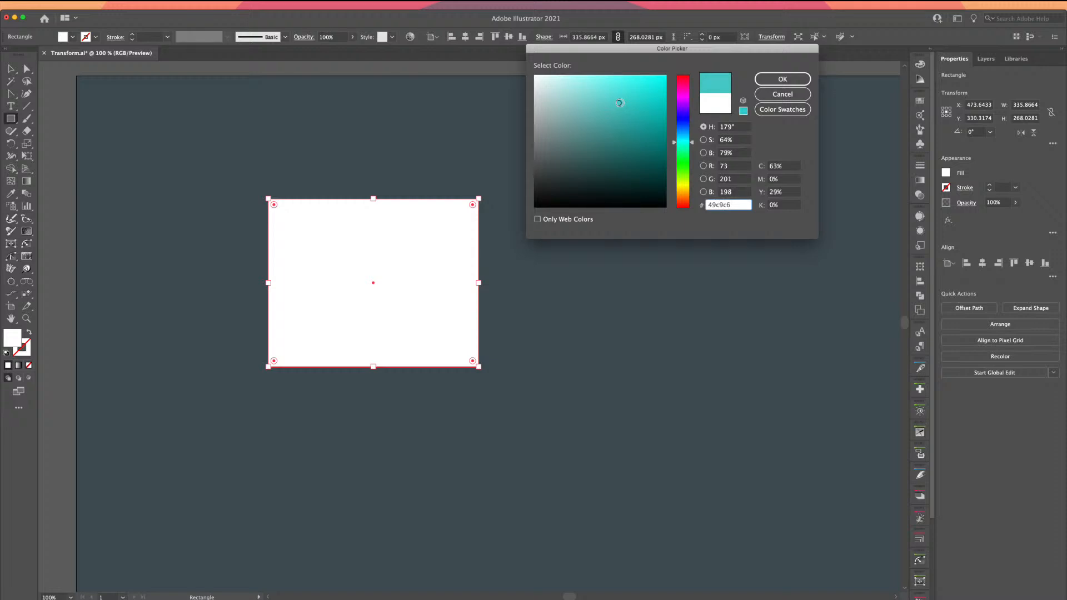
left_click(778, 79)
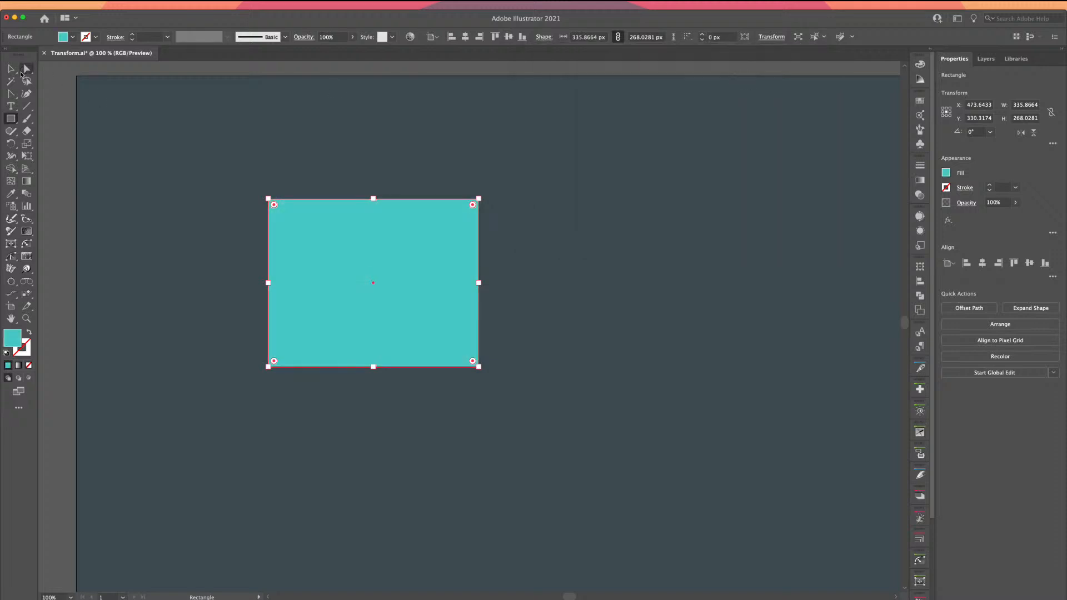
left_click(11, 69)
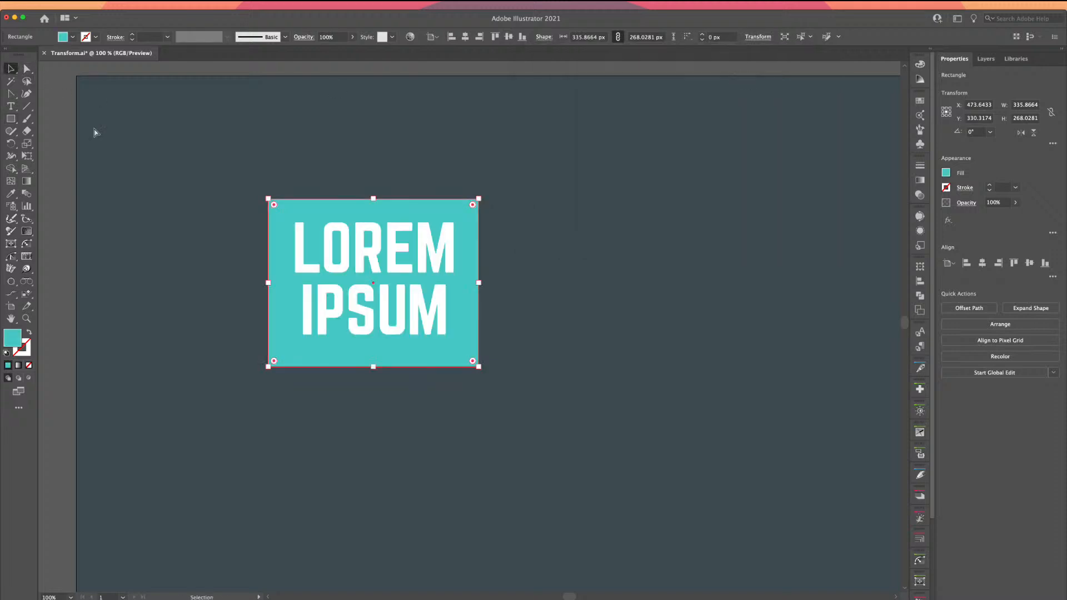
Centre the rectangle and text horizontally and vertically, then slightly round the rectangle's corners
left_click_drag(94, 132, 352, 293)
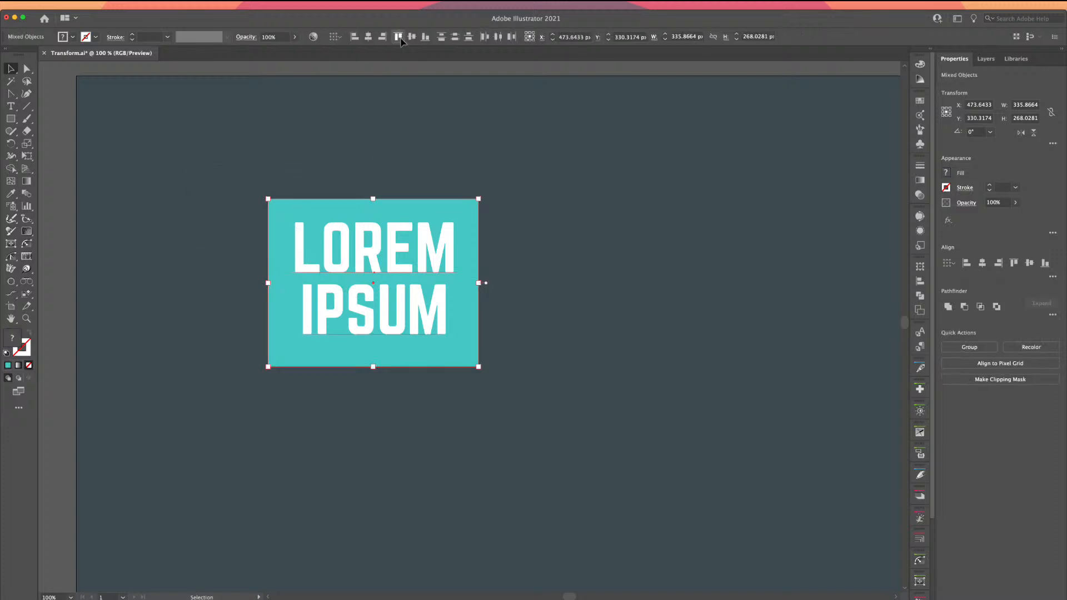
left_click(368, 38)
left_click(412, 36)
left_click(316, 201)
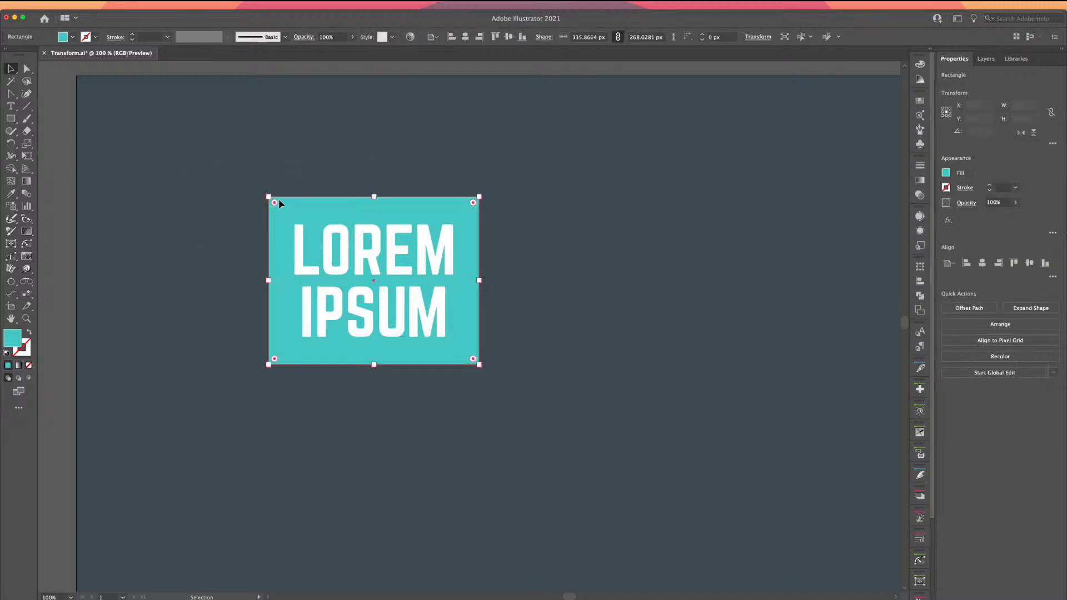
left_click_drag(275, 203, 281, 209)
left_click(294, 149)
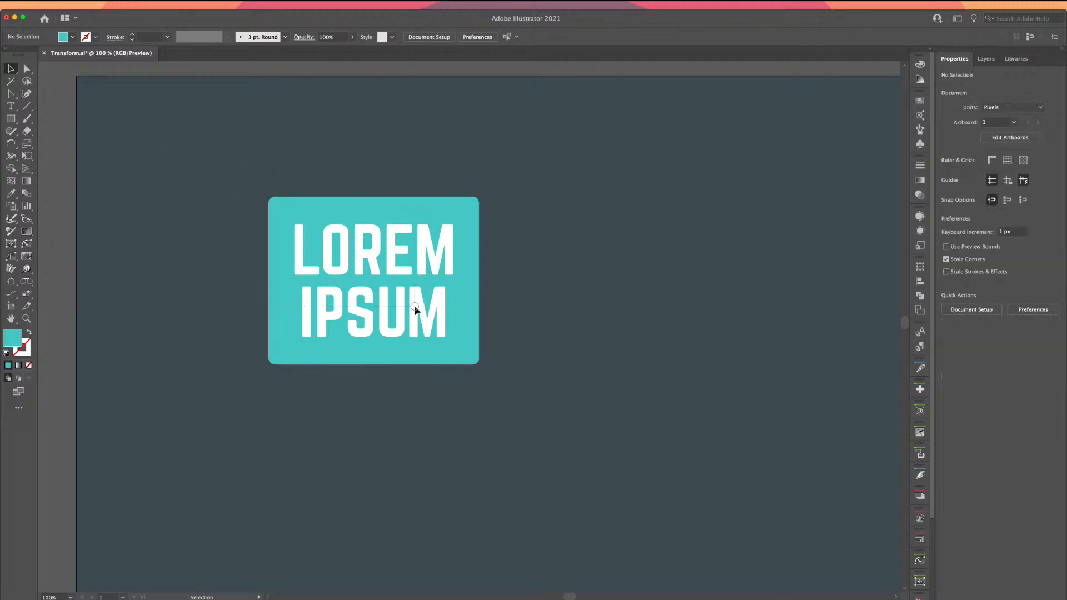
key("super+a")
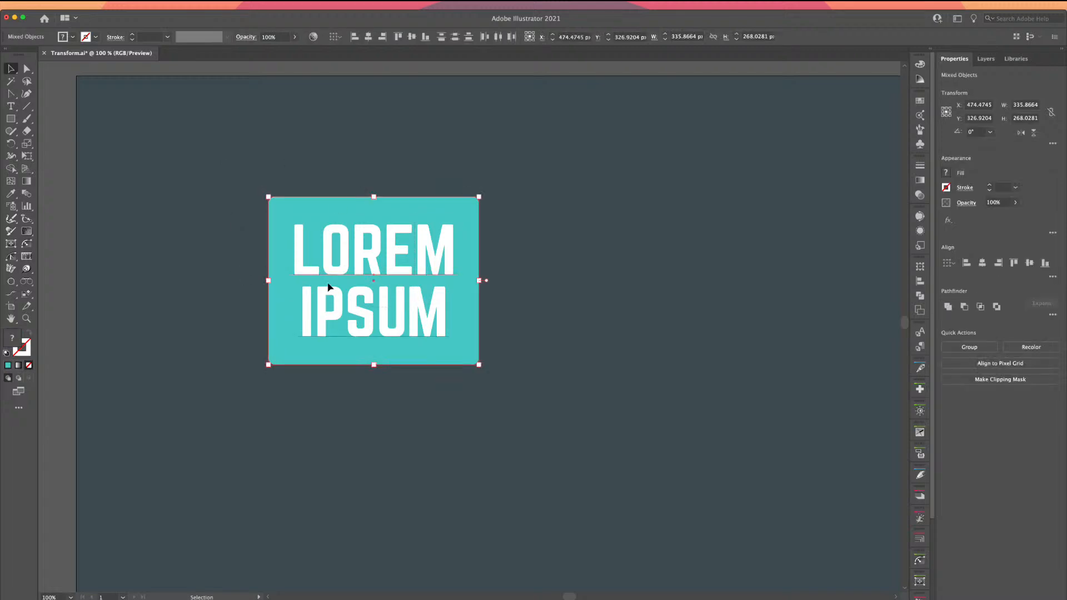
left_click(26, 144)
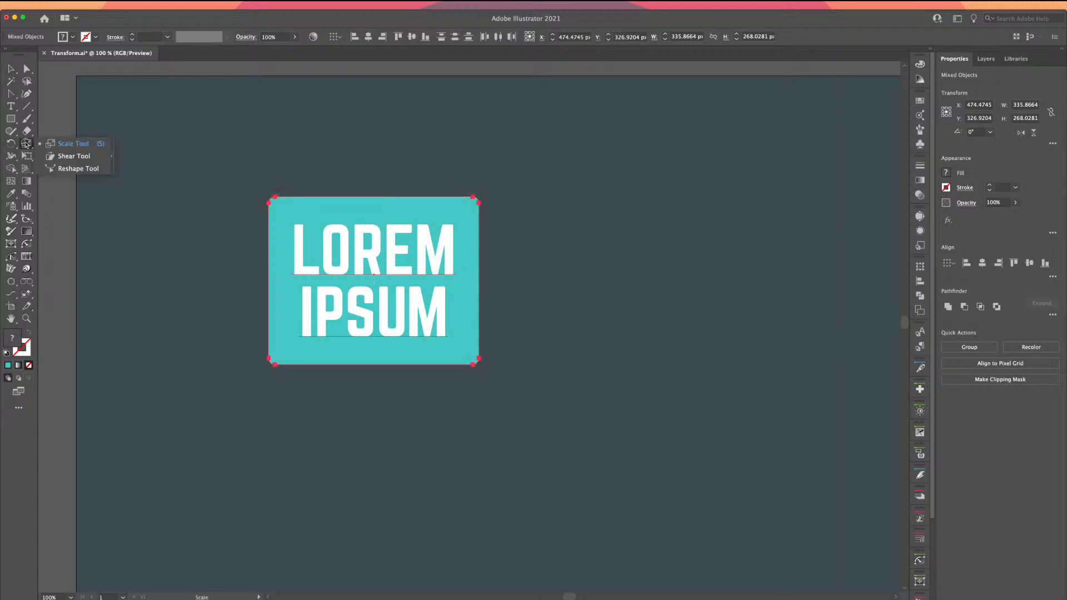
left_click(56, 156)
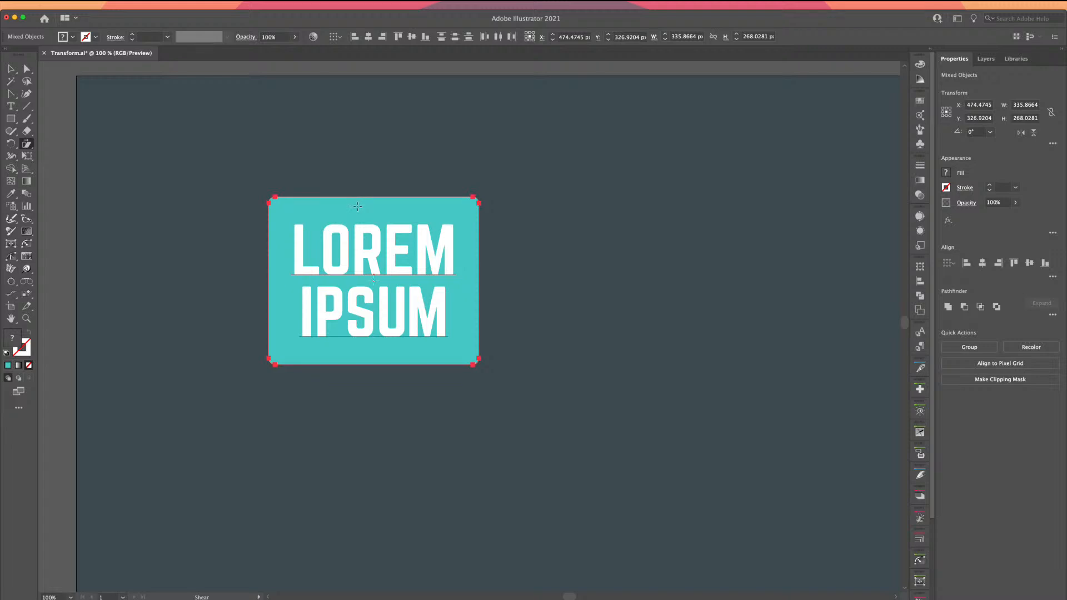
mouse_move(355, 207)
left_mouse_down()
mouse_move(408, 224)
mouse_move(350, 214)
mouse_move(365, 215)
left_mouse_up()
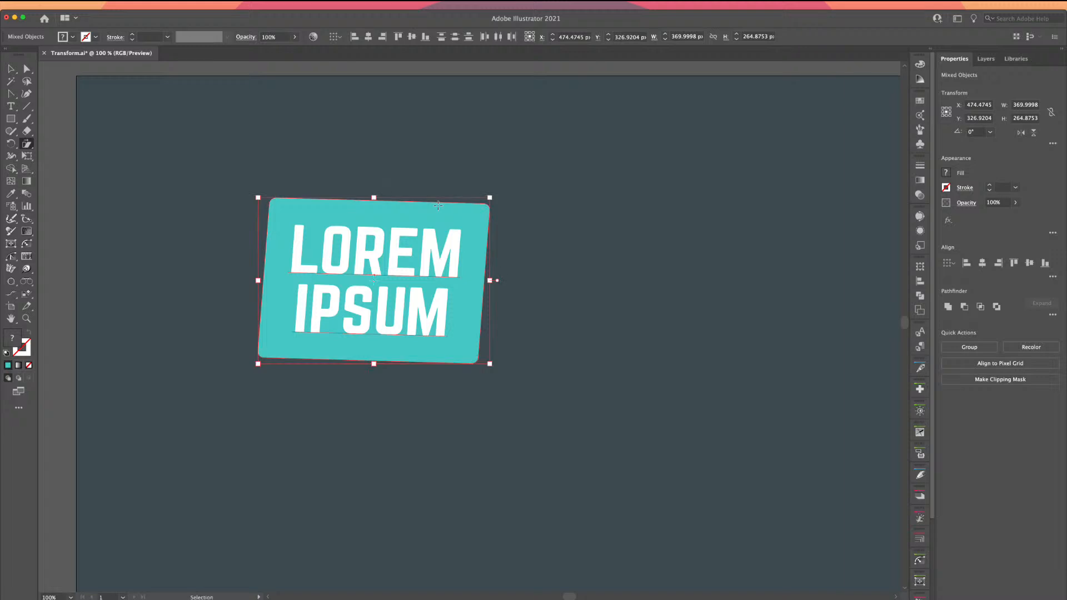
key("super+z")
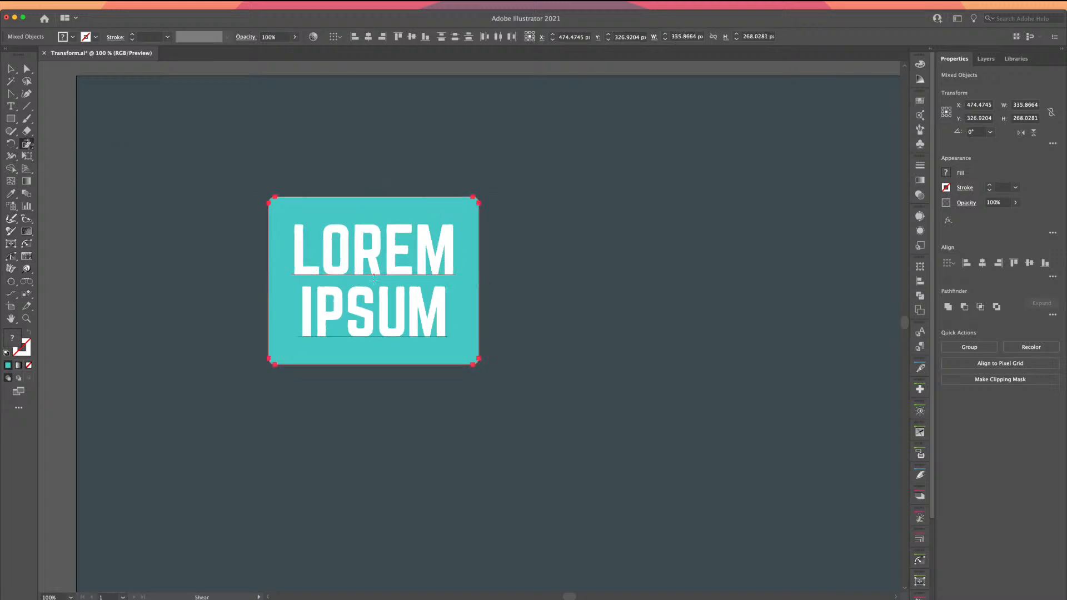
Shear the teal box and text -12° on the vertical axis using the Shear Tool dialog
double_click(27, 146)
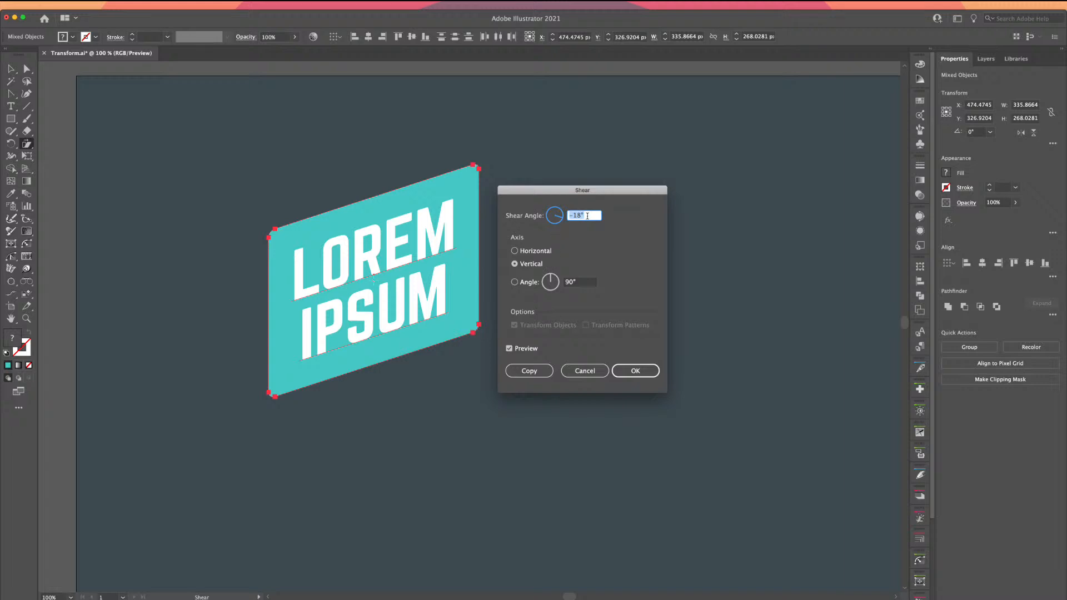
key("Up")
key("Up")
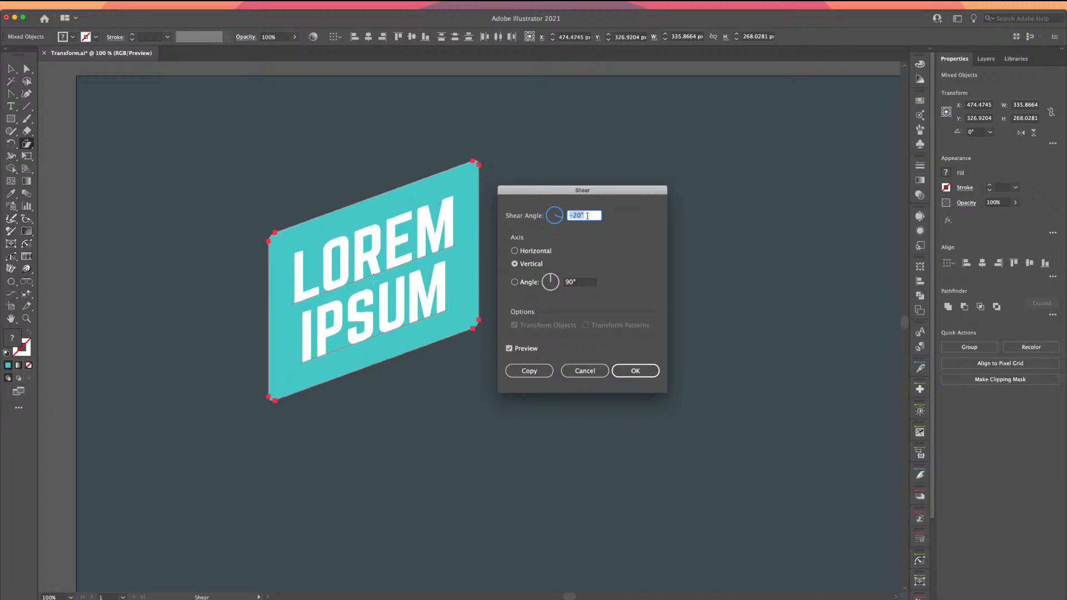
key("Up")
key("Up")
key("Up")
key("Up")
key("Up")
key("Up")
key("Up")
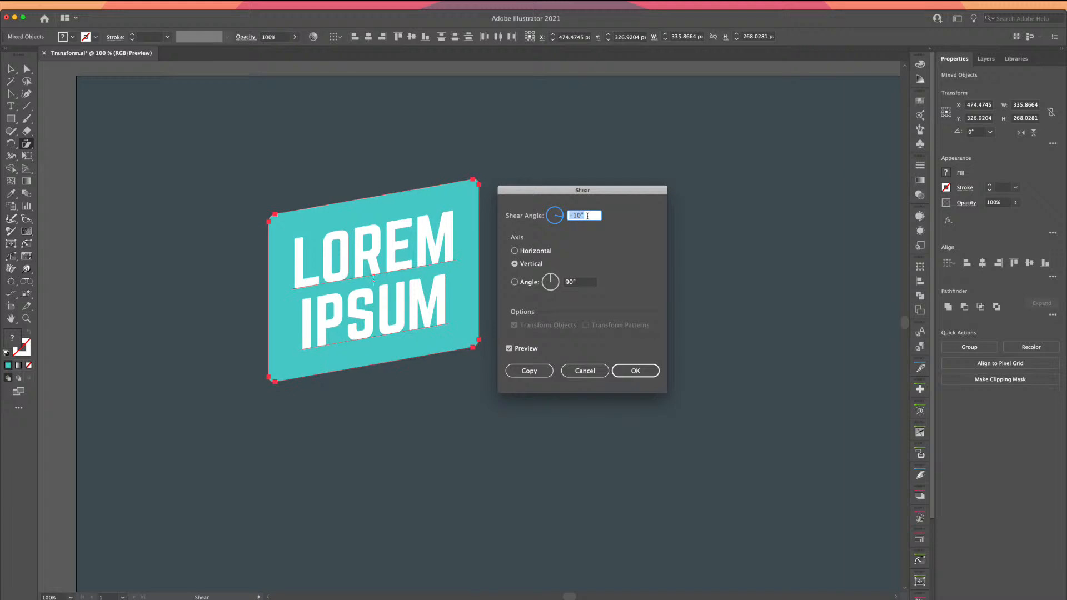
key("Down")
key("Down")
key("Down")
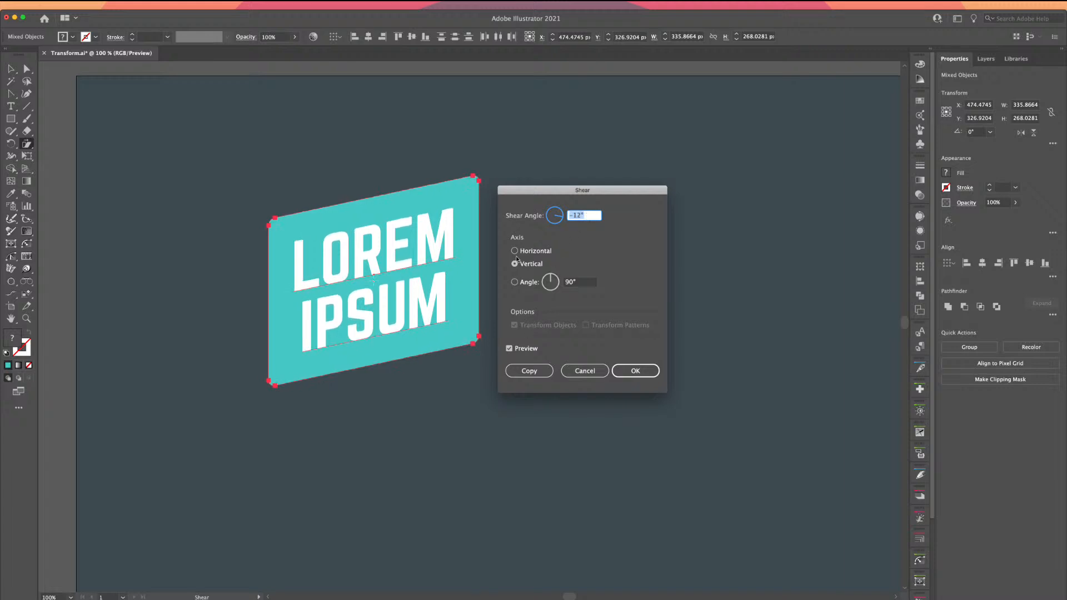
left_click(621, 370)
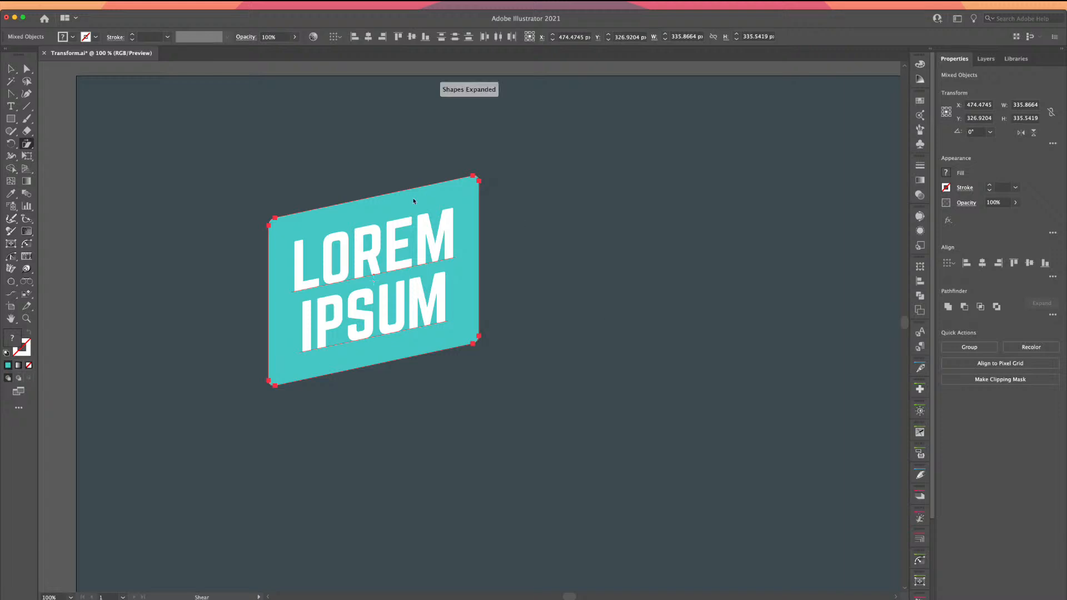
left_click(11, 68)
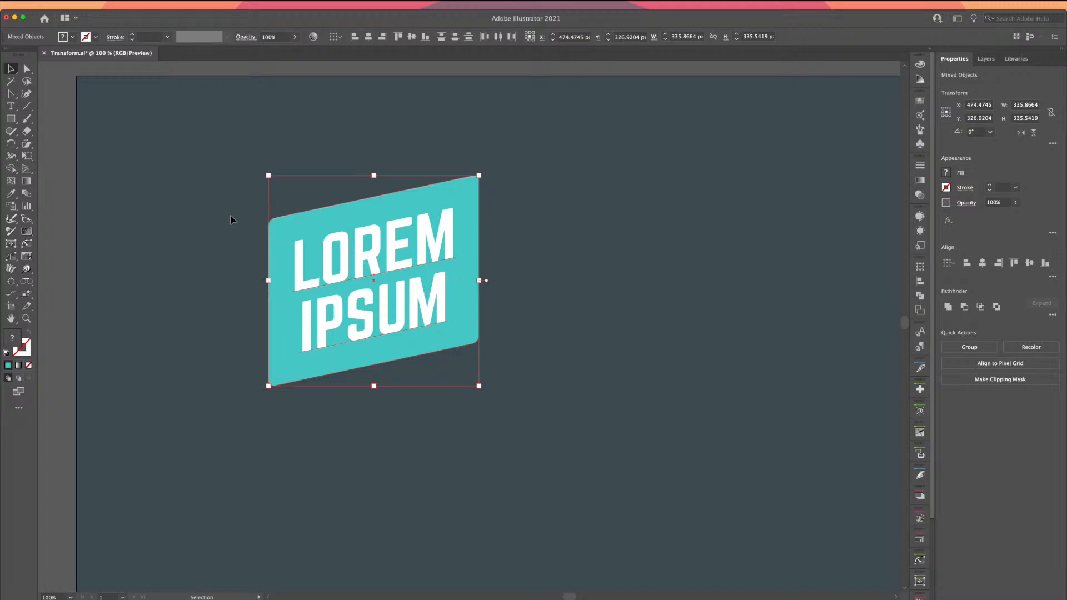
Zoom in on the badge, deselect it, then zoom and pan out to the whole artboard
key("super+equal")
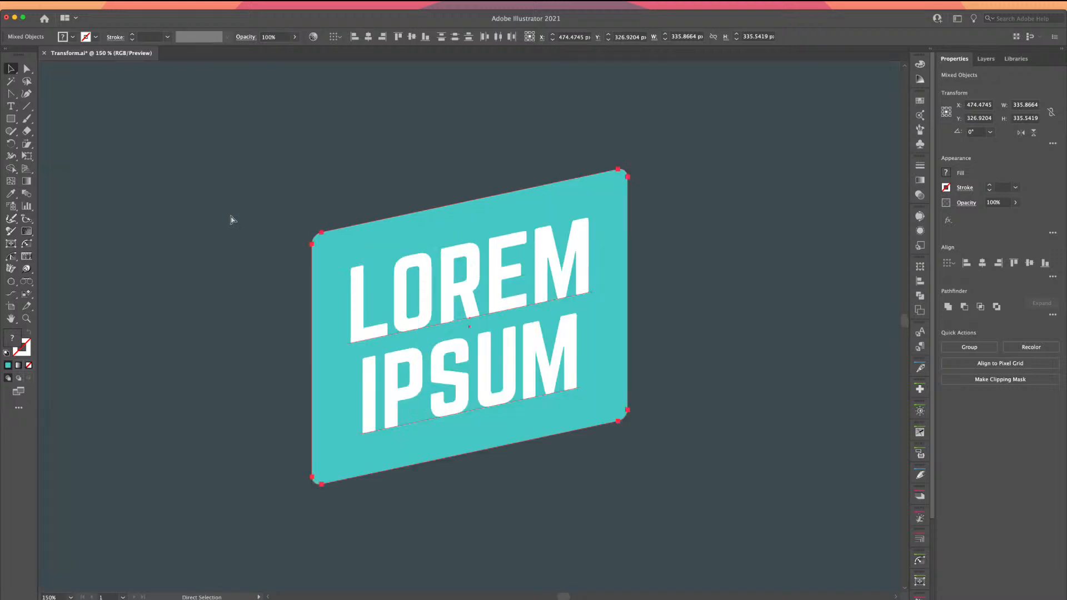
left_click_drag(255, 250, 218, 205)
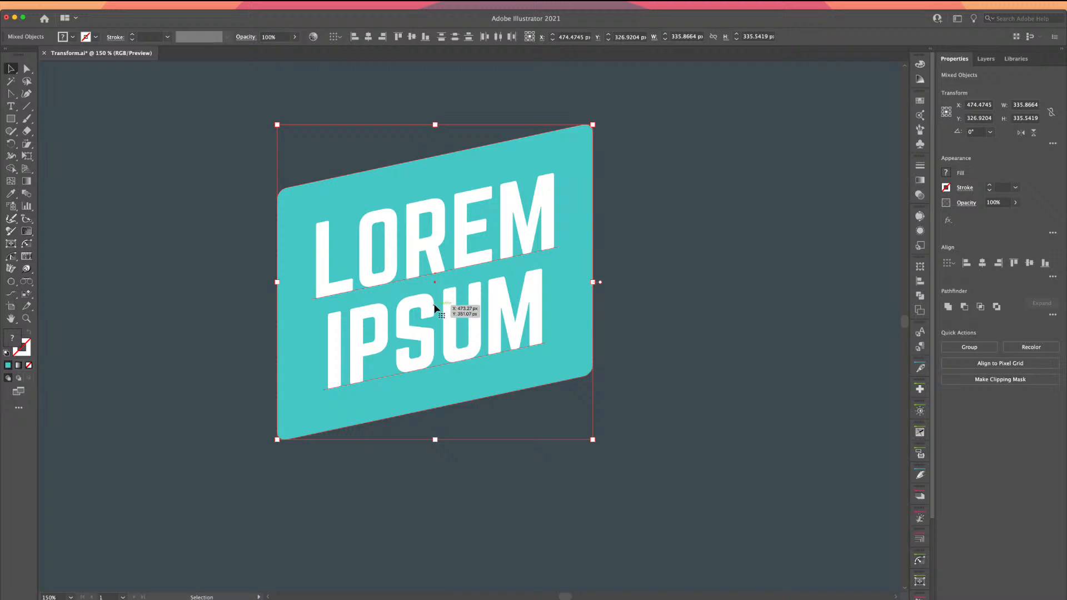
left_click(225, 254)
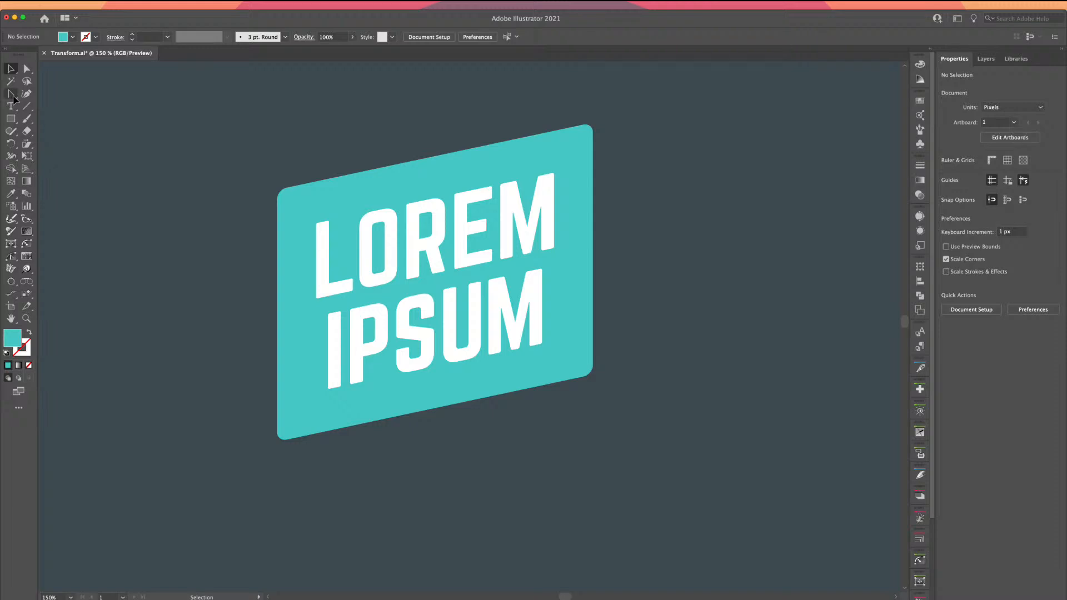
key("super+minus")
key("super+minus")
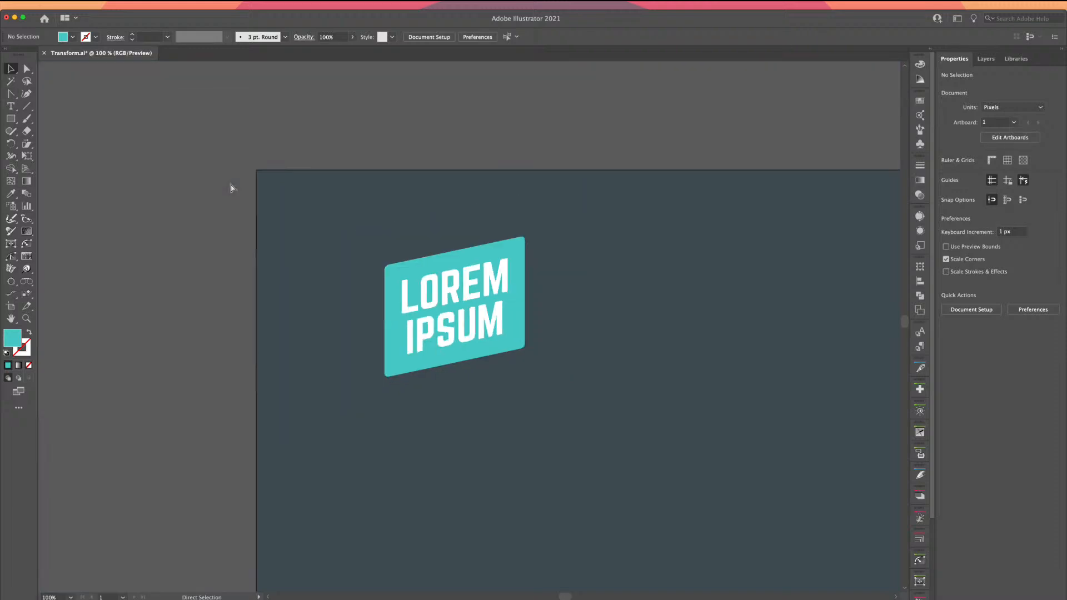
left_click_drag(331, 249, 142, 183)
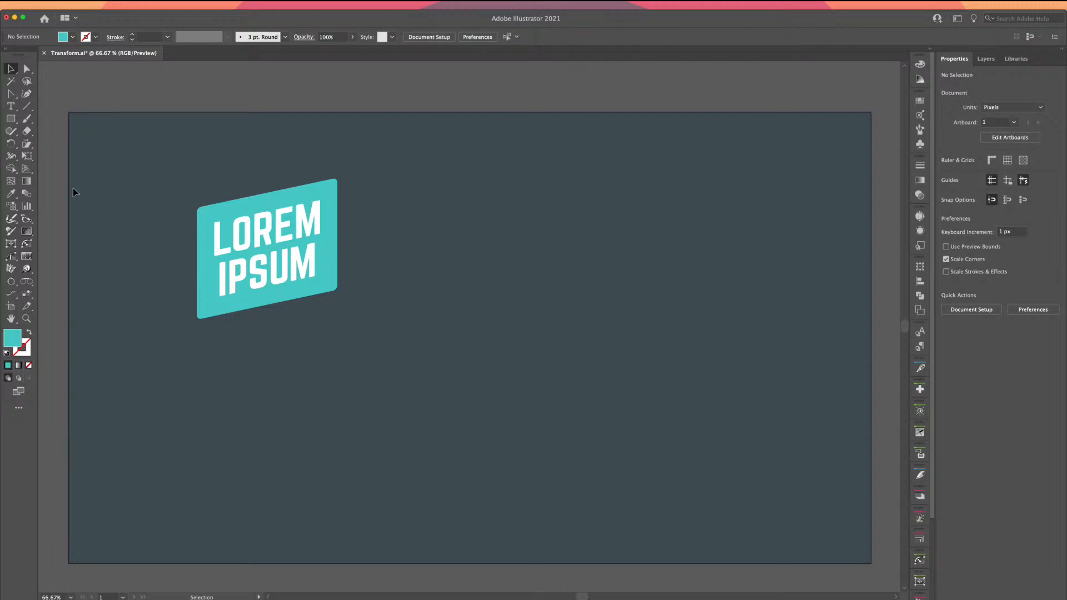
scroll(73, 188, "right", 1)
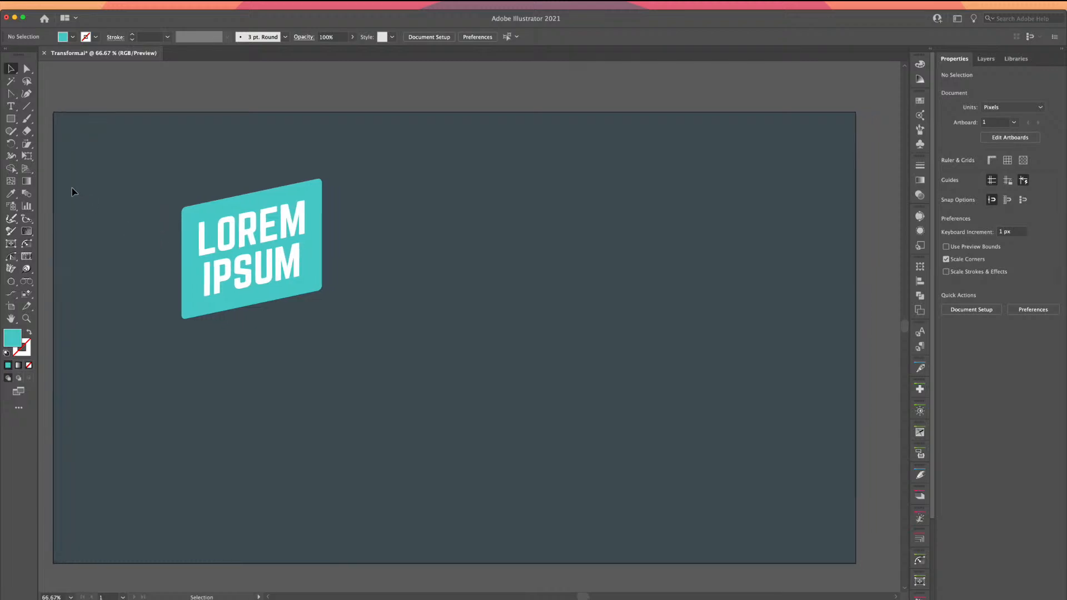
Draw a small teal circle right of the badge and copy it slightly to the right
left_click(10, 144)
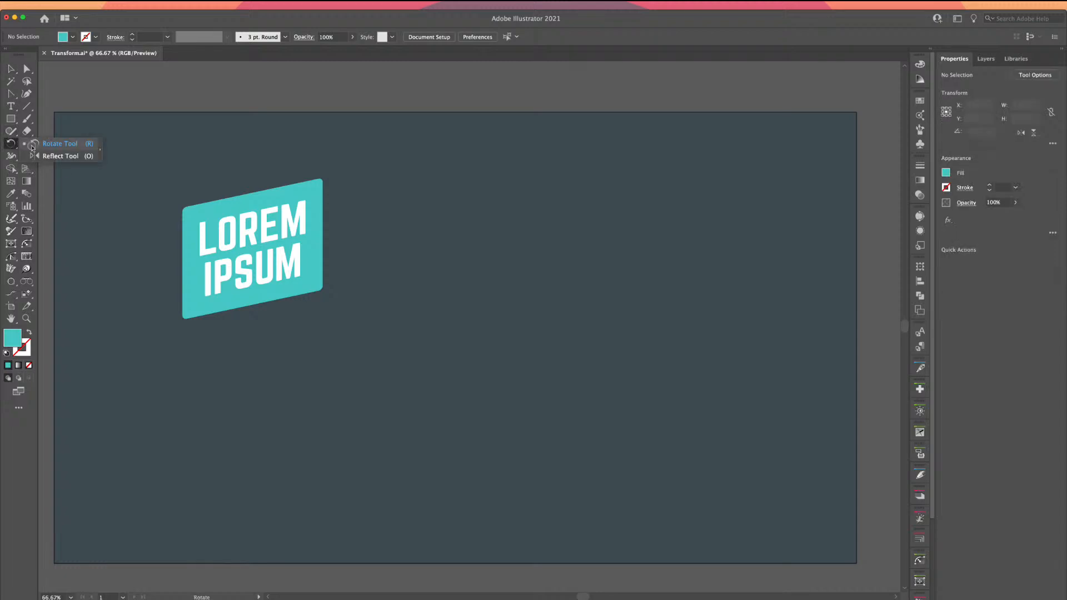
left_click(33, 144)
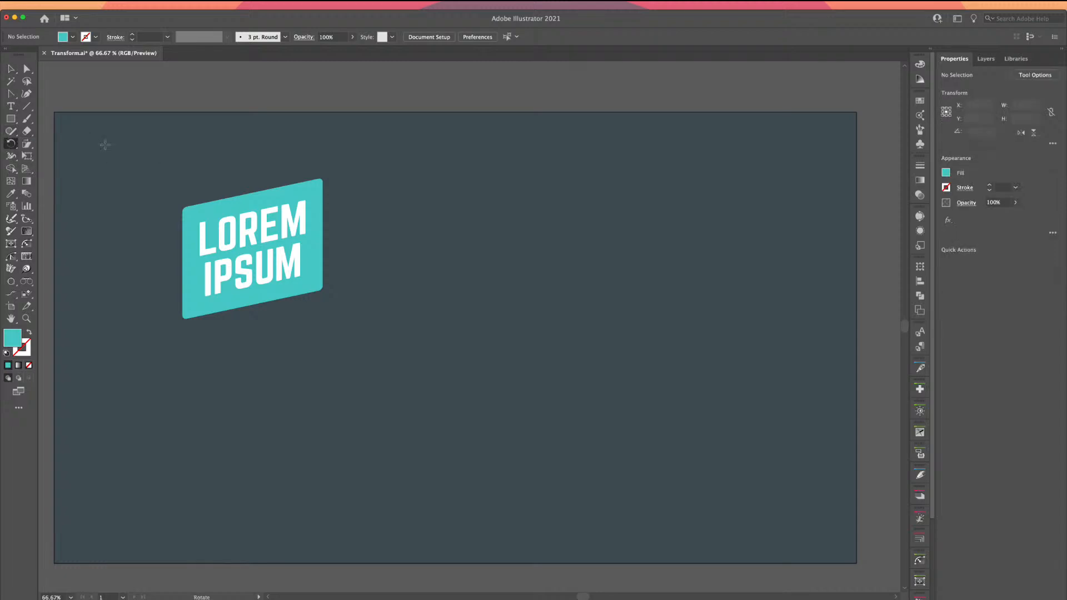
left_click(10, 118)
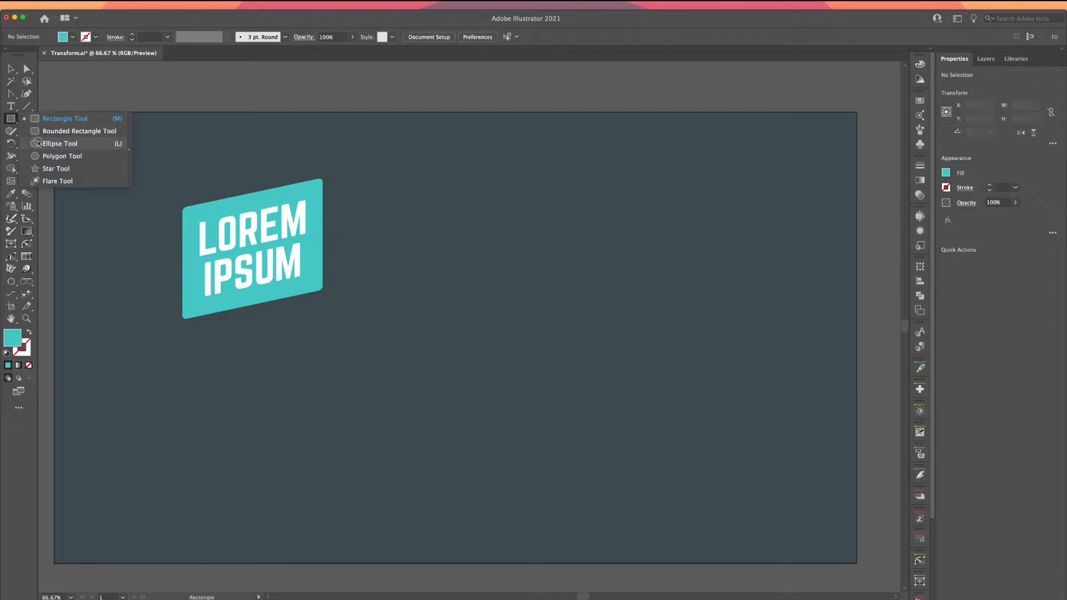
left_click(38, 143)
left_click_drag(497, 169, 575, 248)
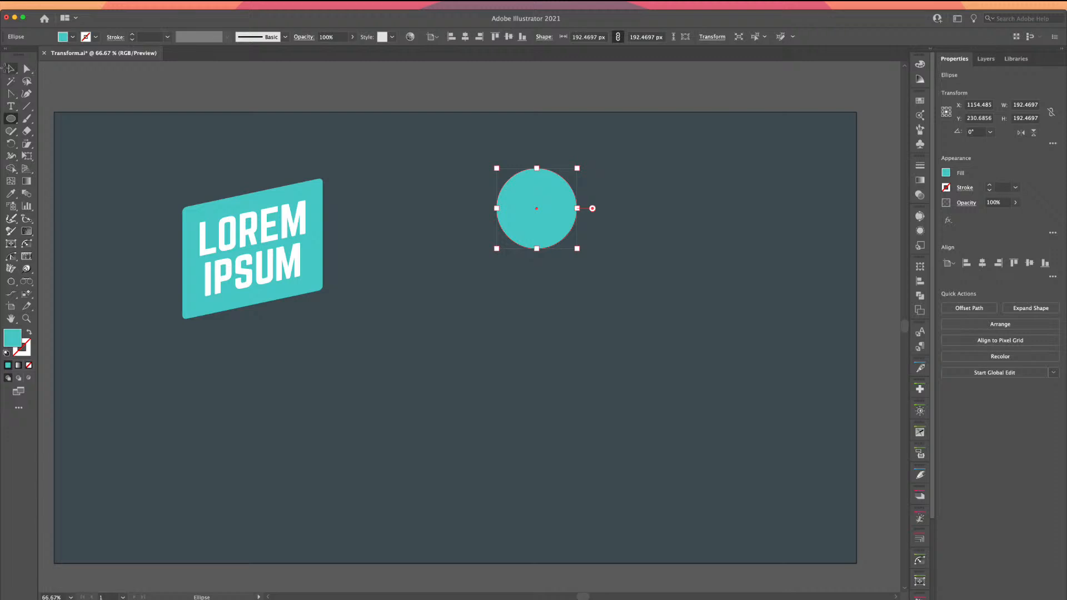
left_click(10, 67)
left_click_drag(546, 192, 599, 201)
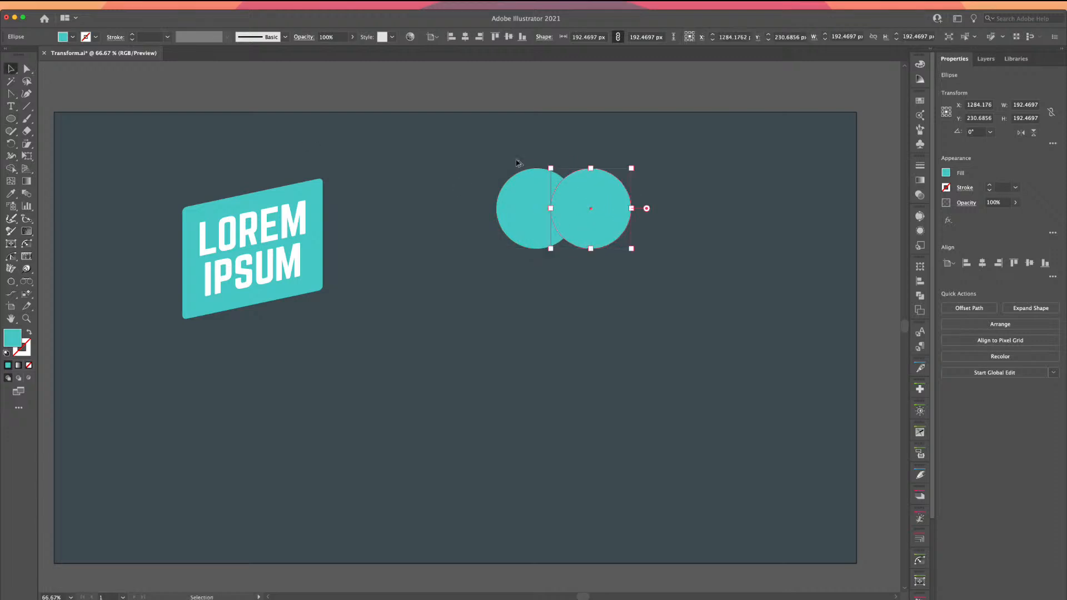
Intersect the two circles into a lens shape and nudge it left
left_click_drag(516, 162, 594, 216)
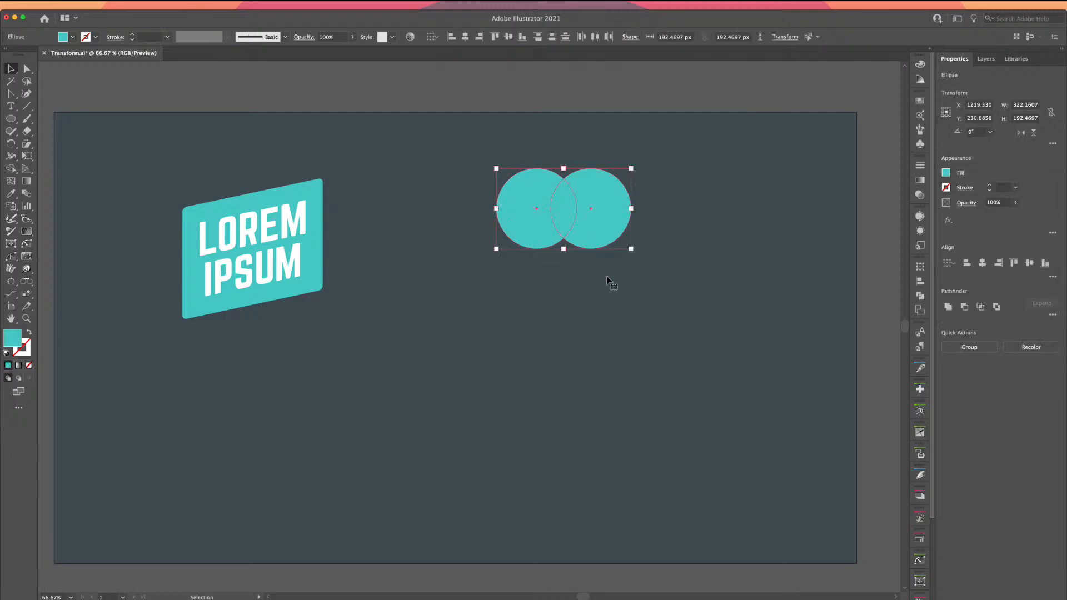
left_click(980, 307)
left_click_drag(557, 200, 531, 206)
Swap the lens's fill and stroke and set the stroke weight to 10 pt
key("super+equal")
key("super+equal")
key("super+equal")
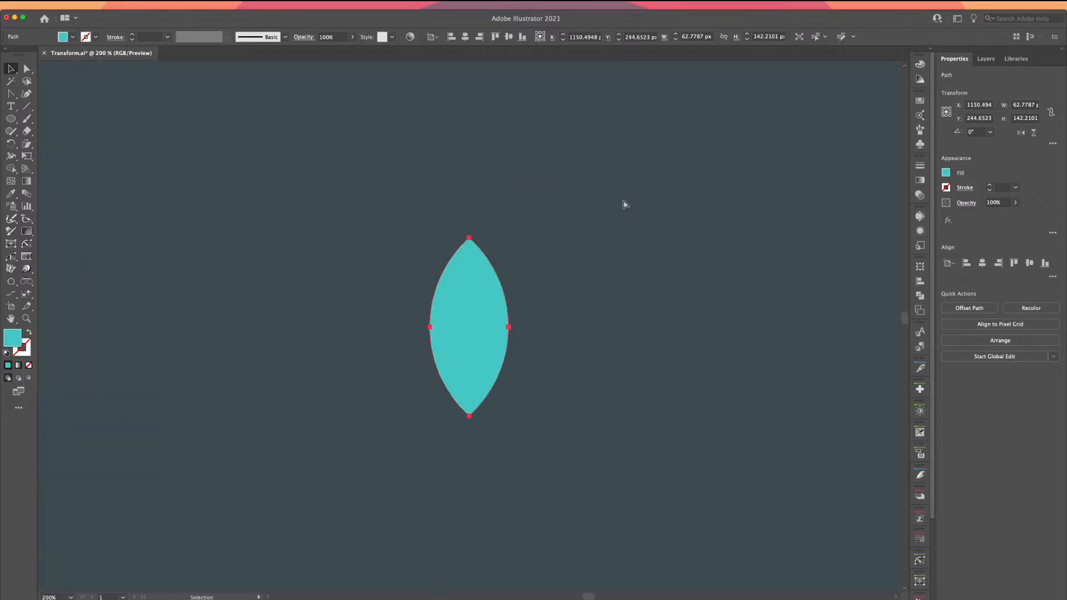
key("shift+x")
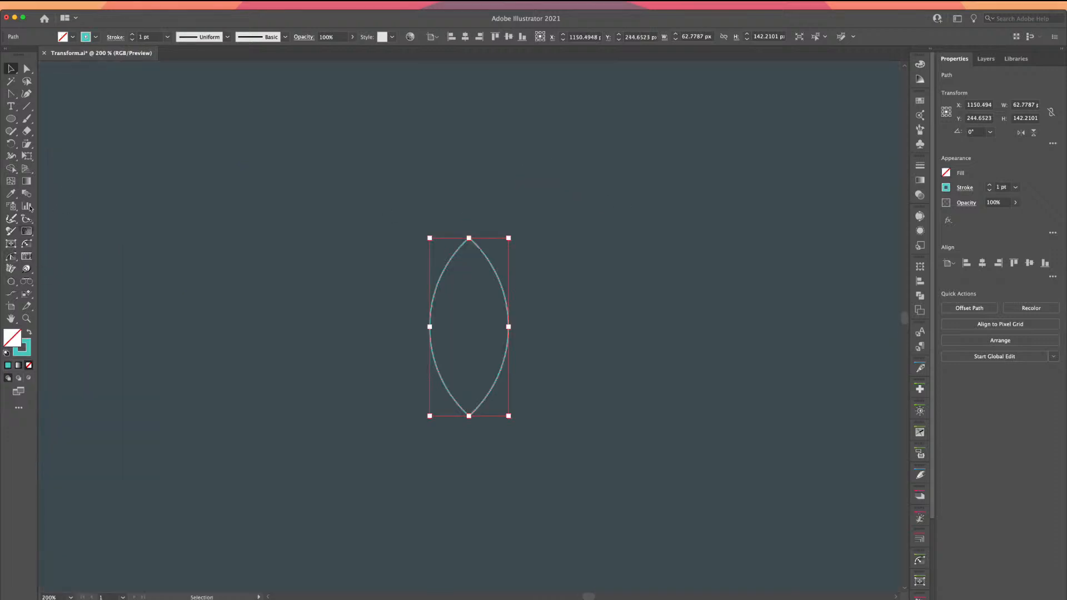
left_click(167, 37)
left_click(183, 185)
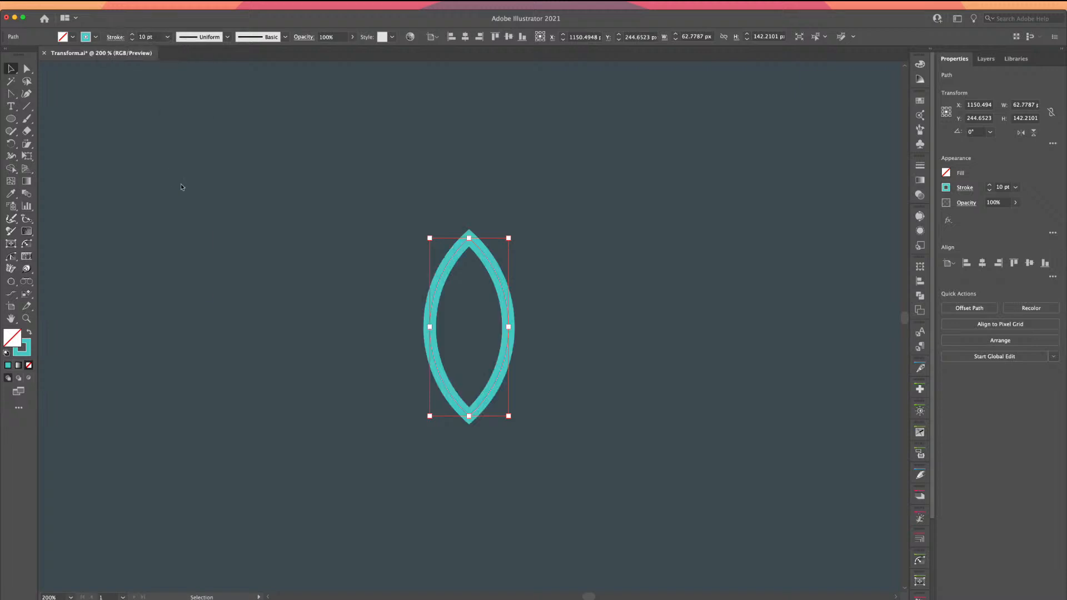
Deselect the lens, shift the view so it sits left, and choose the Rotate tool
left_click(100, 129)
left_click_drag(407, 252, 275, 227)
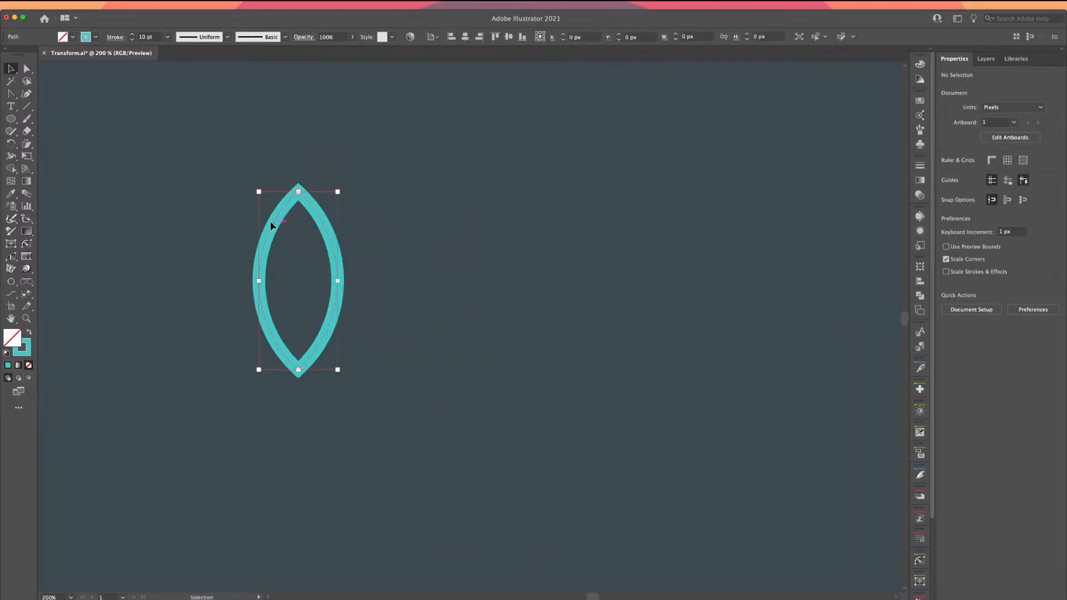
left_click(11, 144)
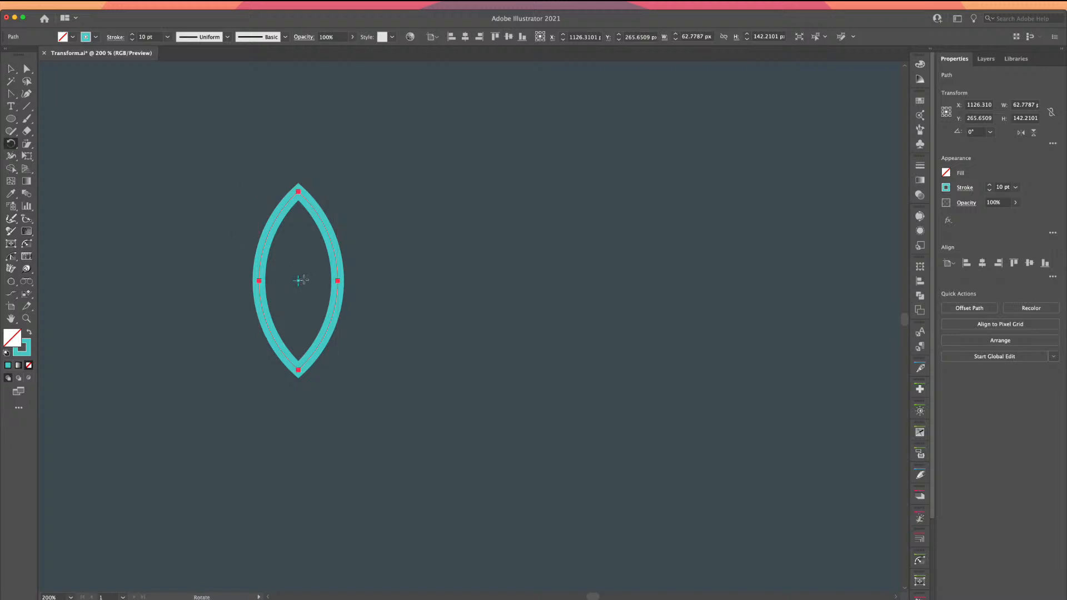
left_click_drag(297, 221, 327, 256)
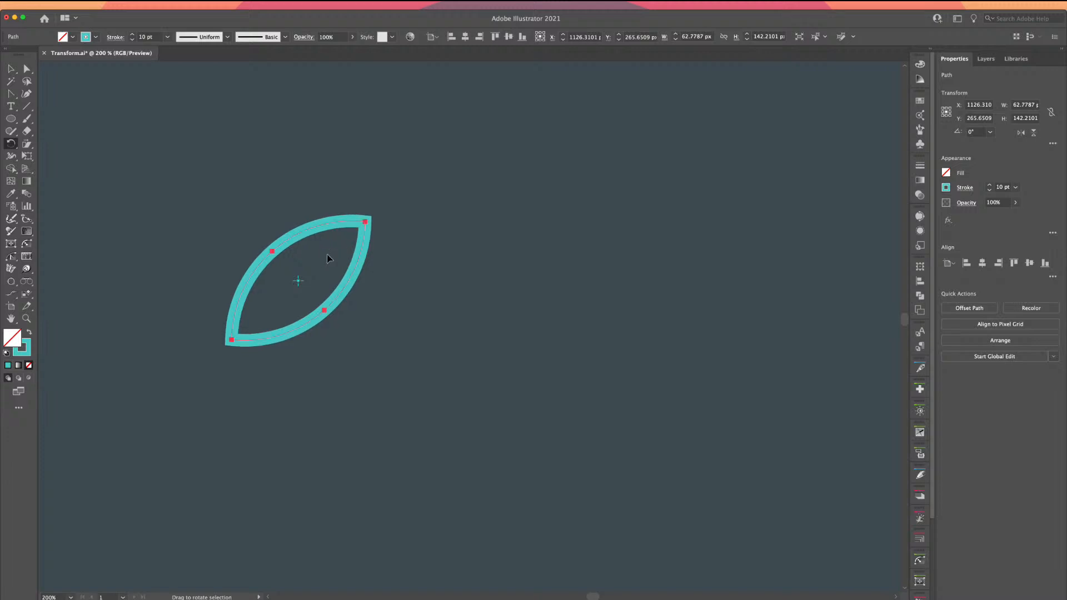
key("super+z")
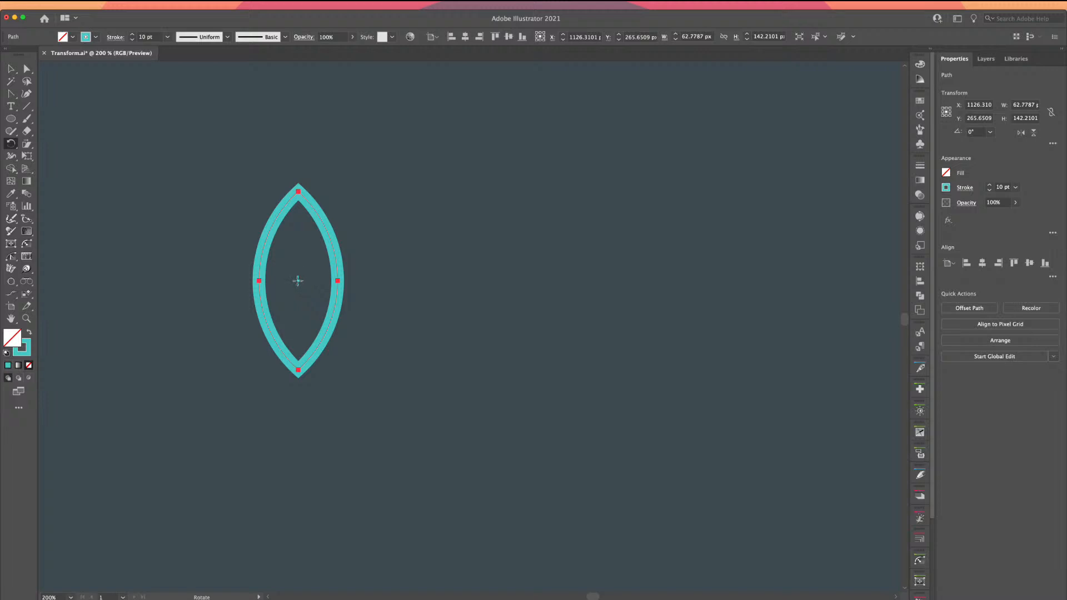
left_click_drag(298, 280, 298, 281)
key("v")
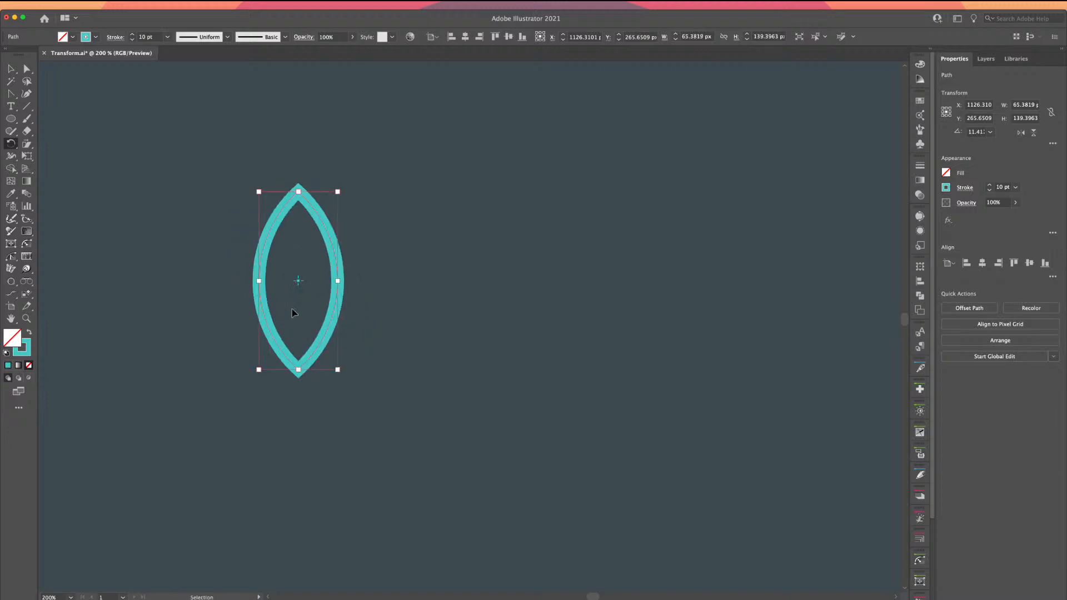
left_click(10, 143)
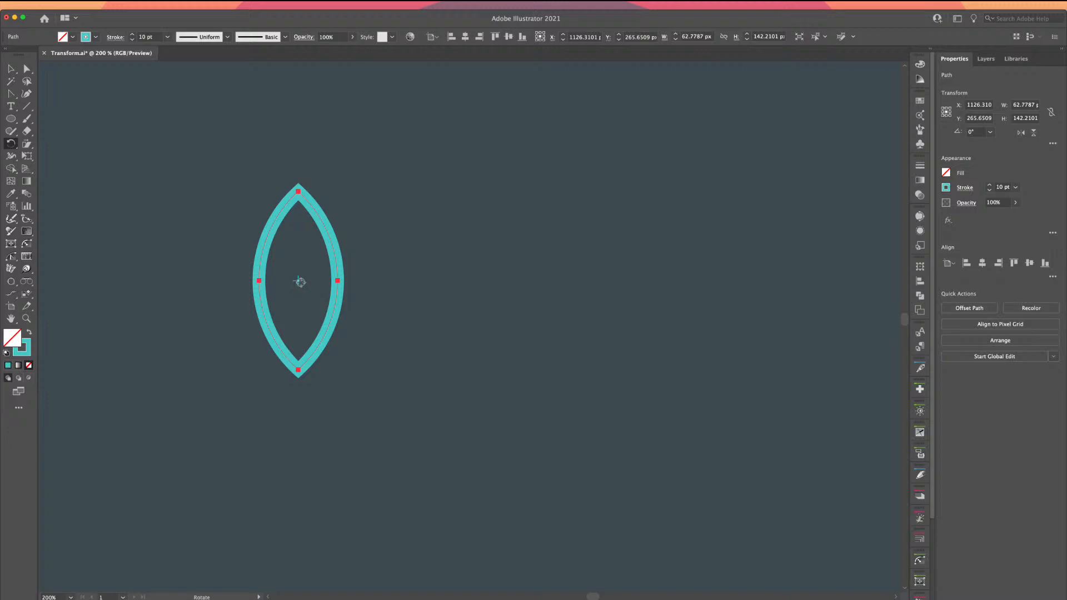
left_click_drag(300, 282, 311, 293)
key("super+z")
left_click_drag(326, 306, 545, 324)
key("super+z")
key("super+z")
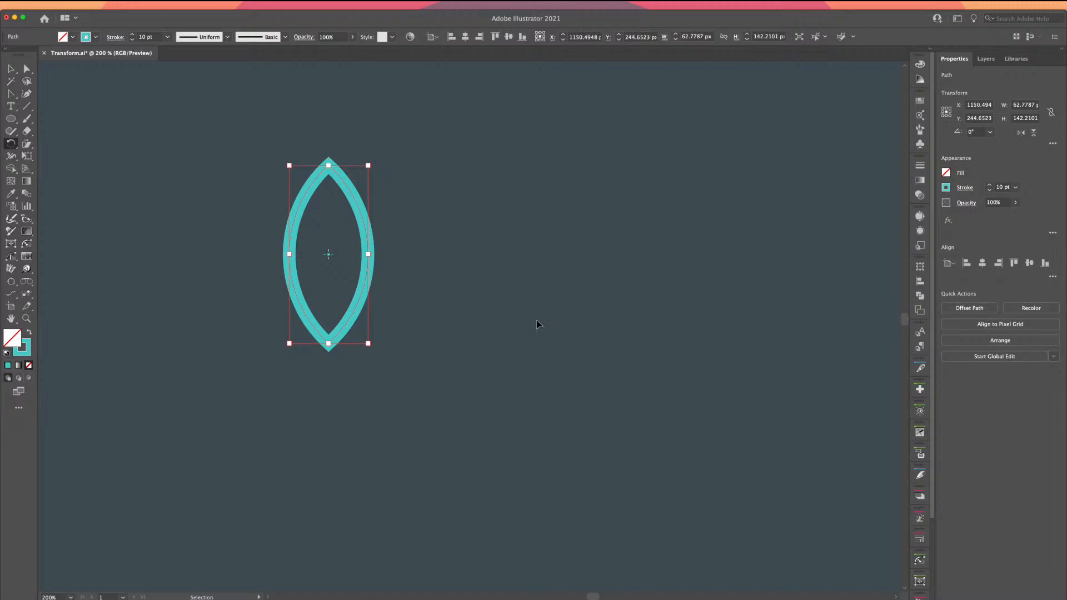
key("r")
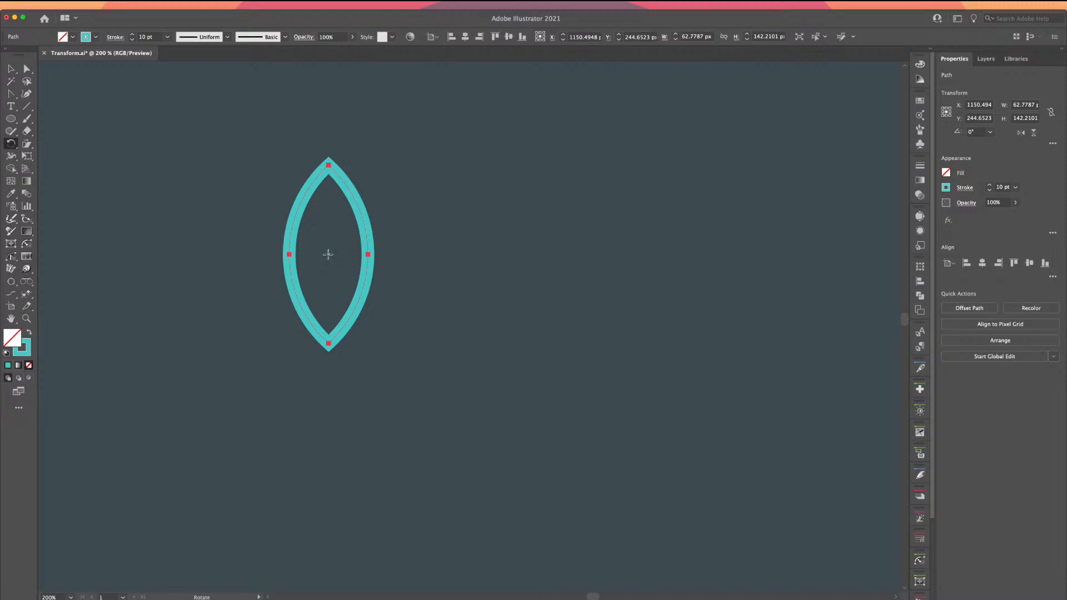
key("ctrl+minus")
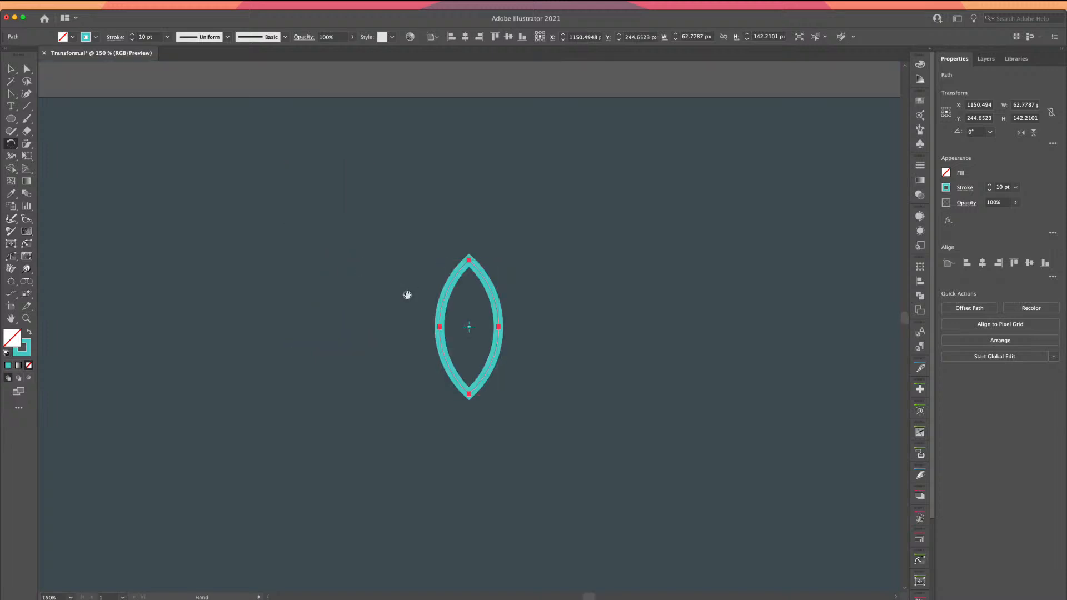
Open the Rotate options for the lens, move the dialog aside, and enter 360 as the angle
left_click_drag(407, 297, 274, 222)
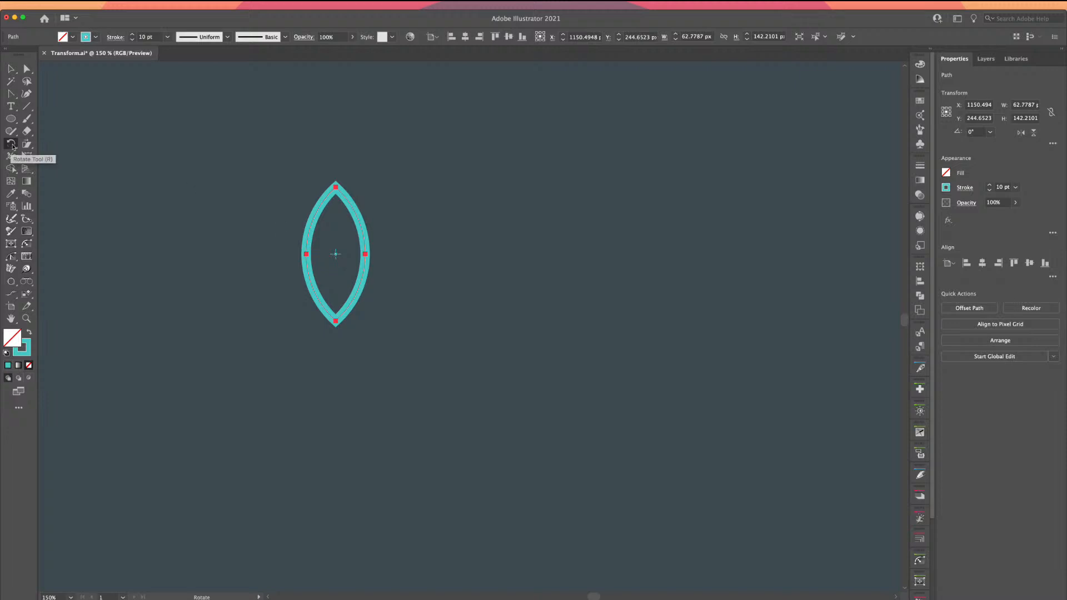
double_click(11, 146)
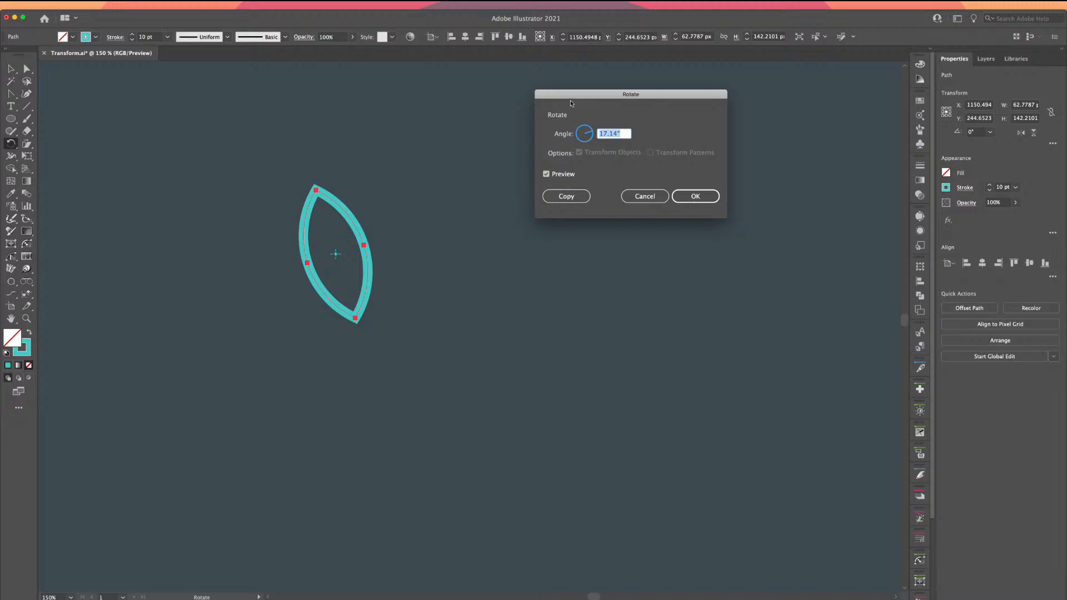
left_click_drag(572, 97, 465, 200)
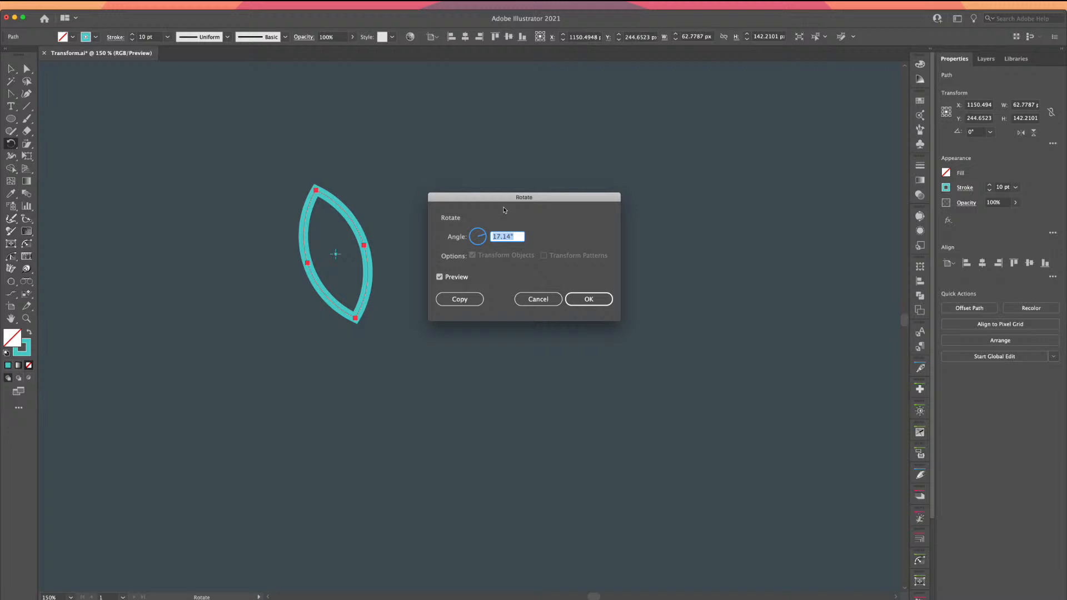
type("360")
Complete the angle as 360/10 (36°) and make a rotated copy of the lens
type("10")
left_click(440, 278)
left_click(440, 278)
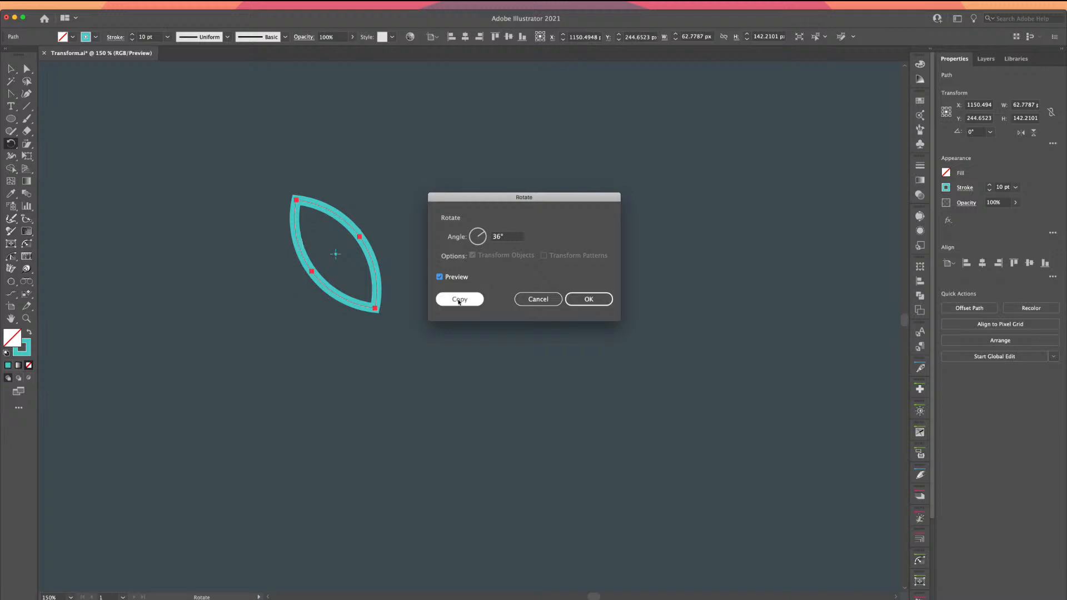
left_click(461, 300)
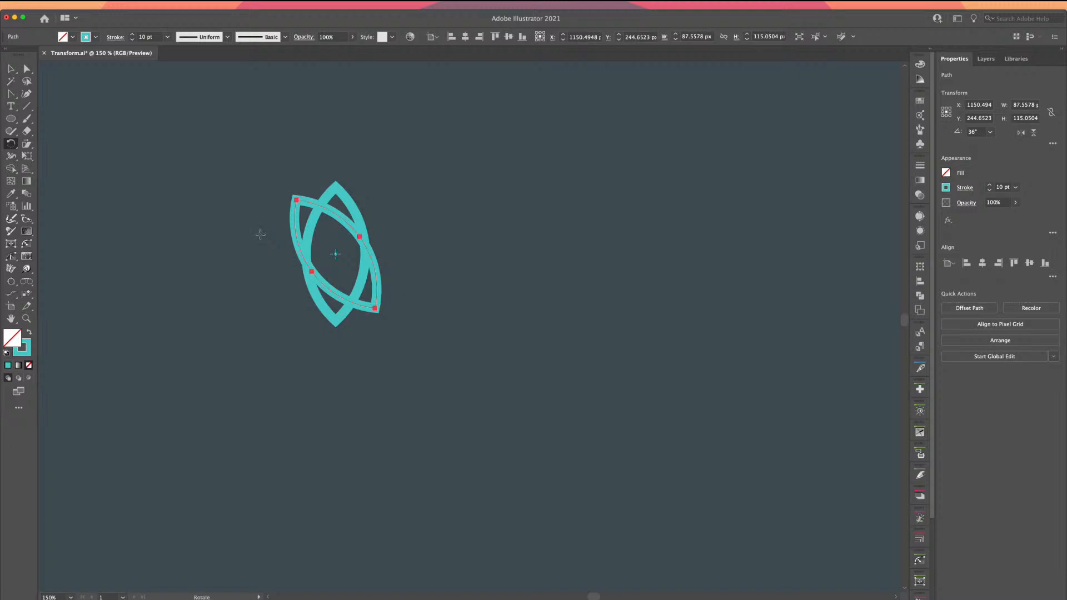
Repeat the 36° rotate-copy with Cmd+D and Transform Again until five lenses cross, then deselect
key("super+d")
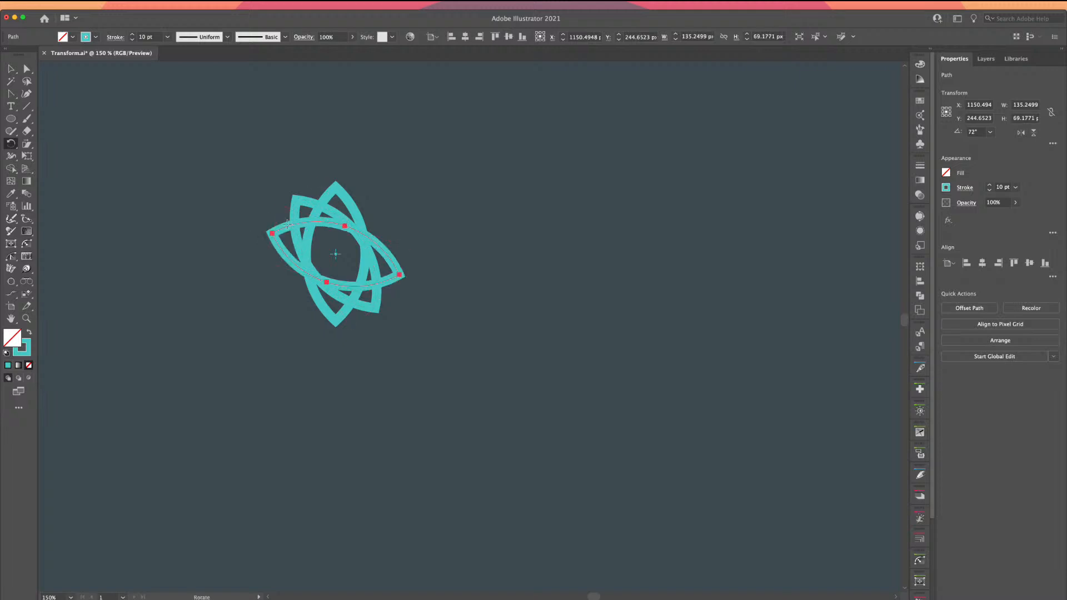
left_click(11, 69)
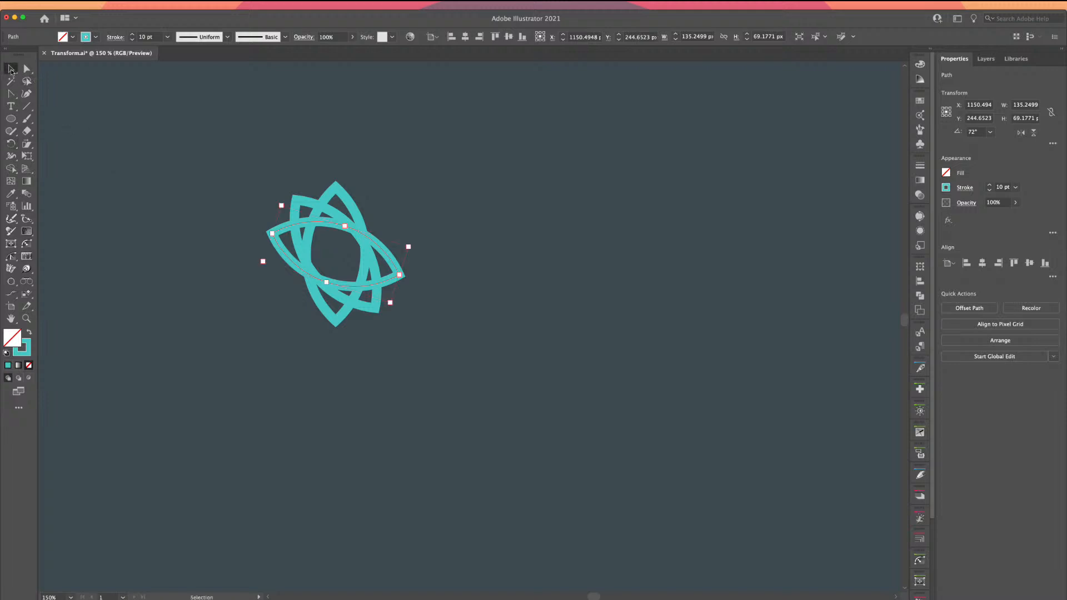
right_click(290, 226)
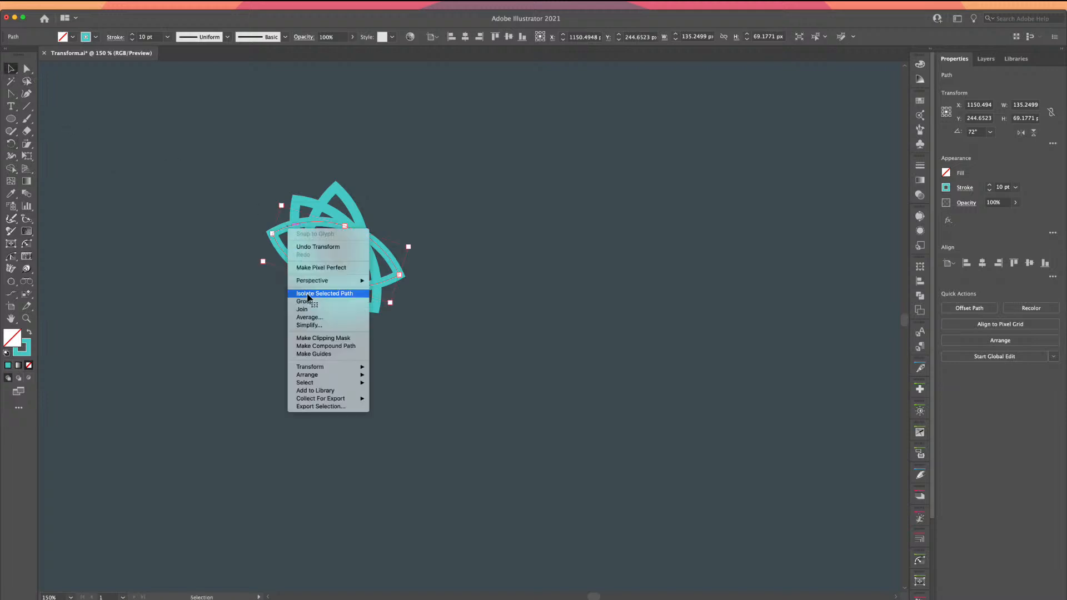
mouse_move(325, 372)
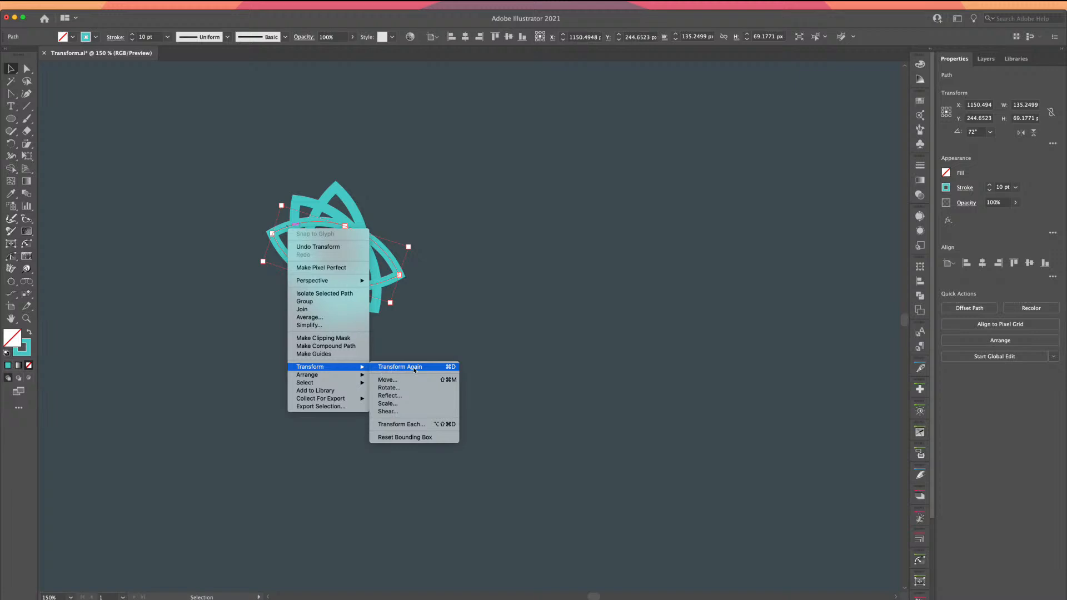
left_click(414, 369)
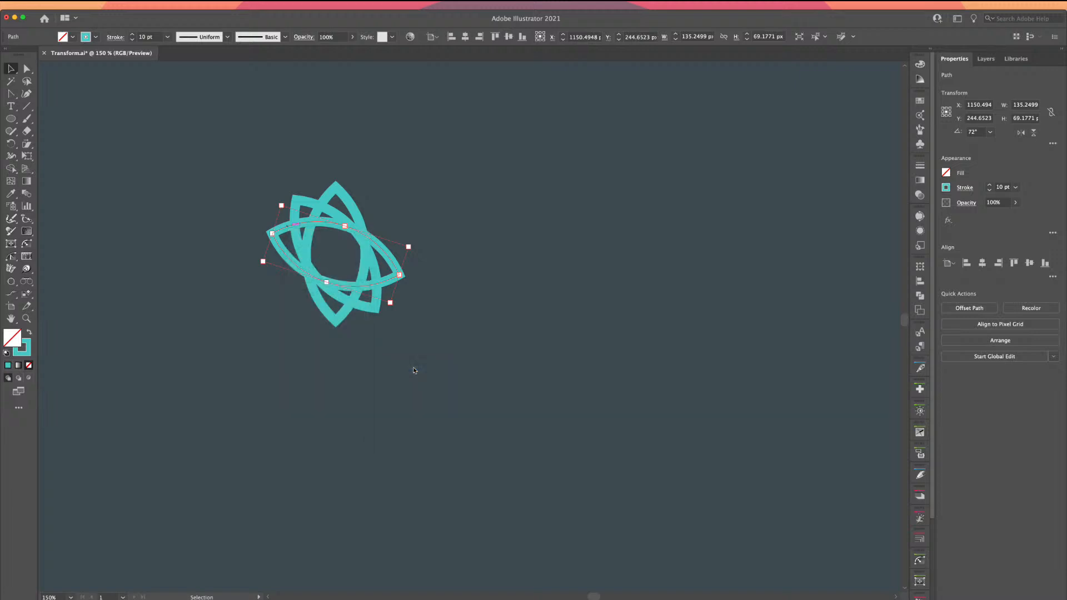
key("a")
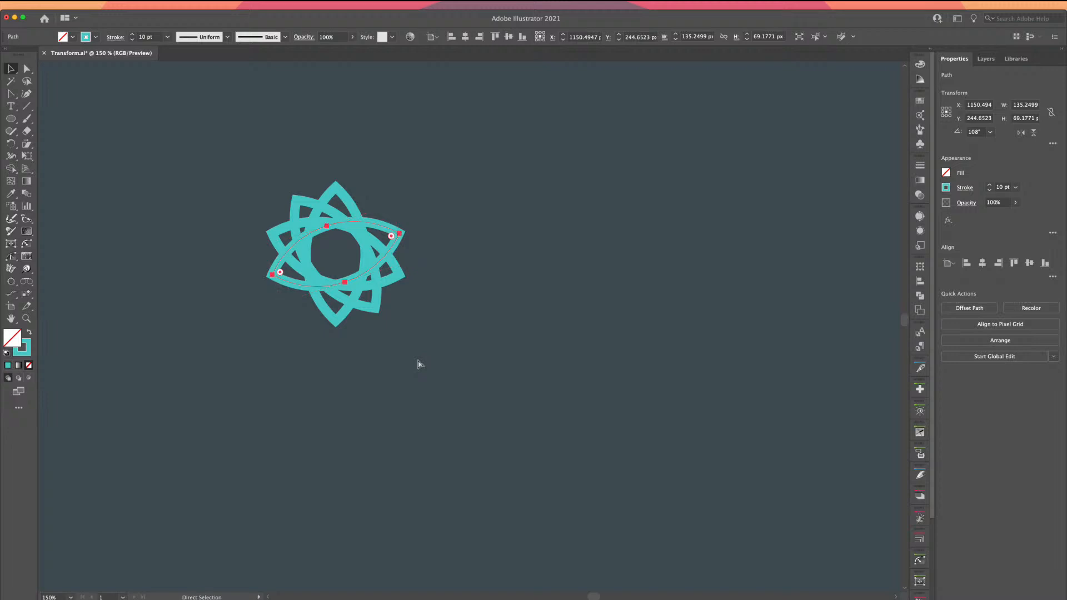
key("super+d")
key("v")
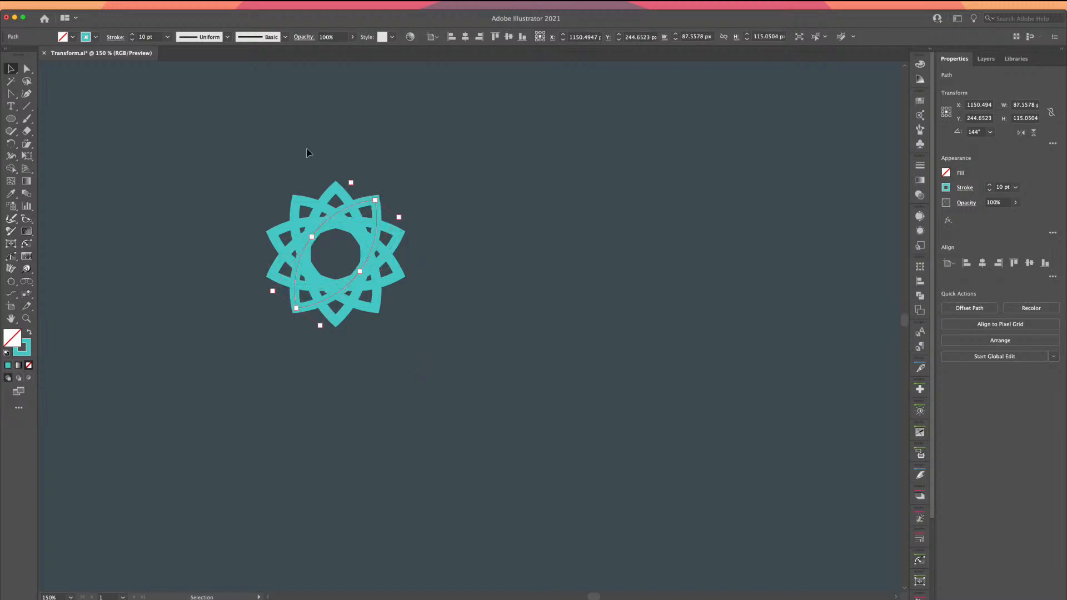
left_click(140, 160)
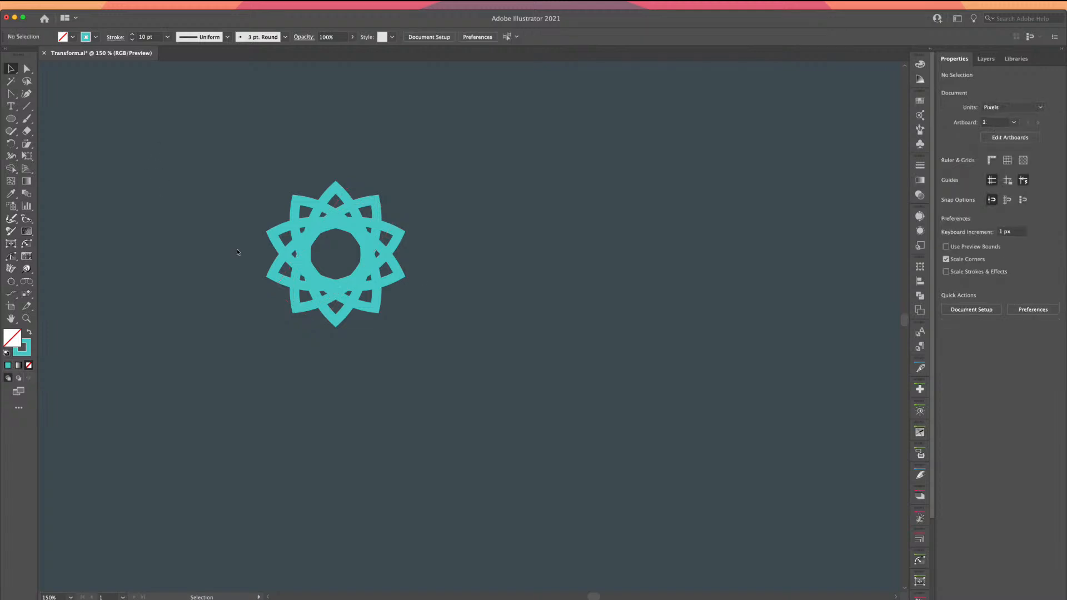
Undo the rotated copies and open Rotate options pivoting the lens about its bottom point
key("ctrl+z")
key("ctrl+z")
key("ctrl+z")
key("ctrl+z")
key("ctrl+z")
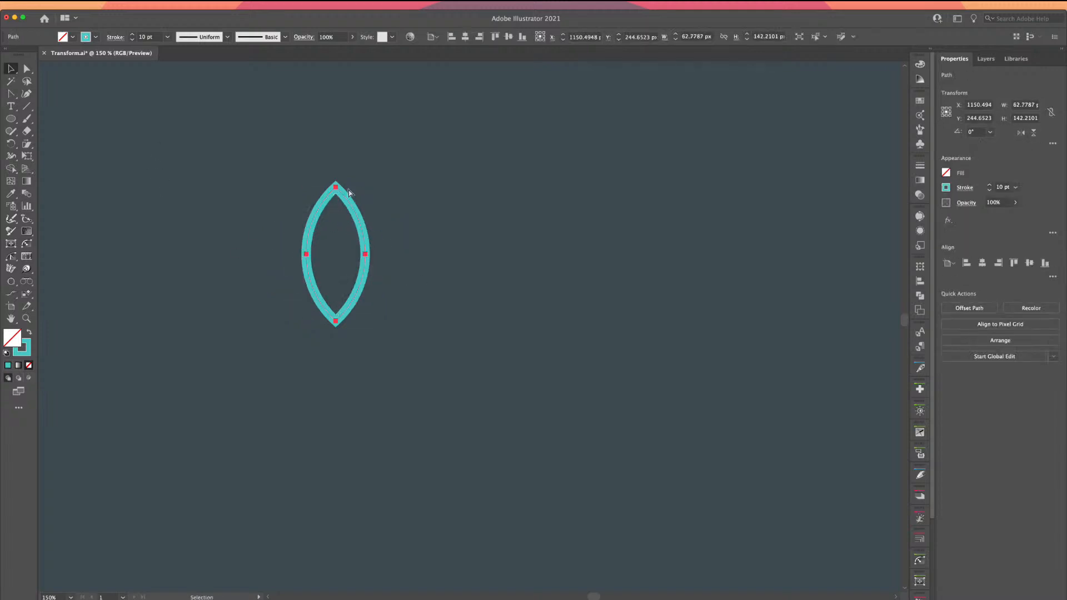
key("v")
left_click(11, 144)
left_click_drag(336, 254, 335, 321)
left_click(335, 321, "alt")
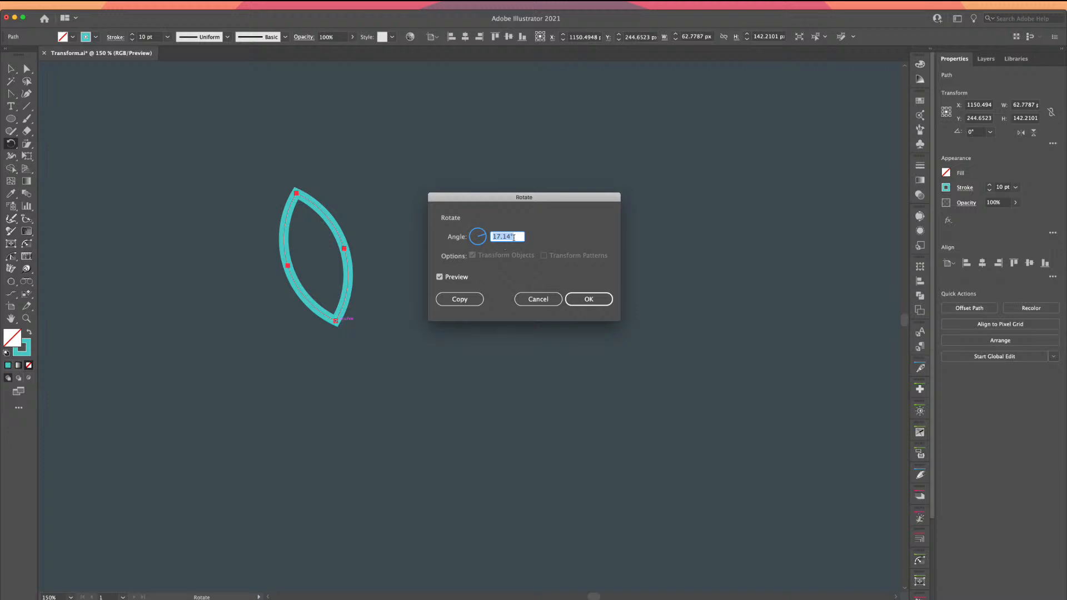
Make a 45° rotated copy of the lens, repeat it for a 90° leaf, then deselect
left_click(510, 236)
left_click_drag(510, 236, 483, 238)
type("45")
left_click(449, 300)
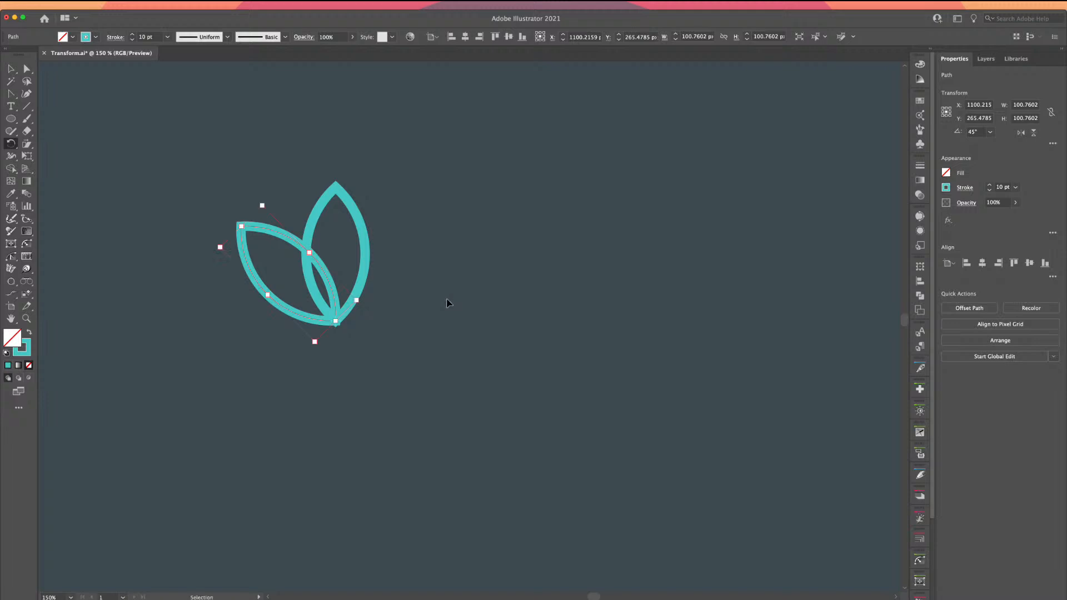
key("super+d")
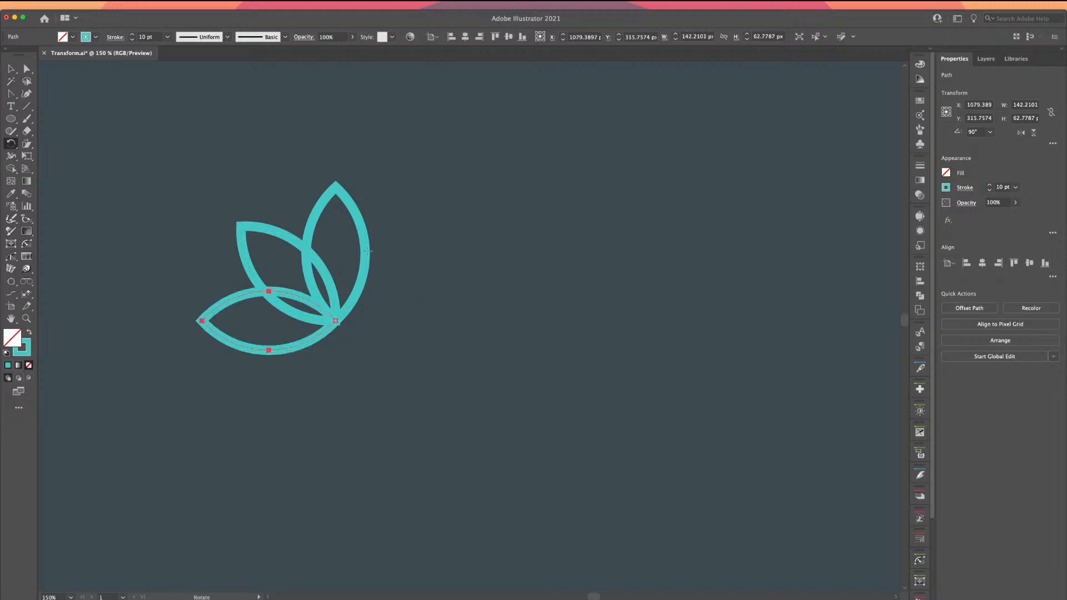
left_click(9, 71)
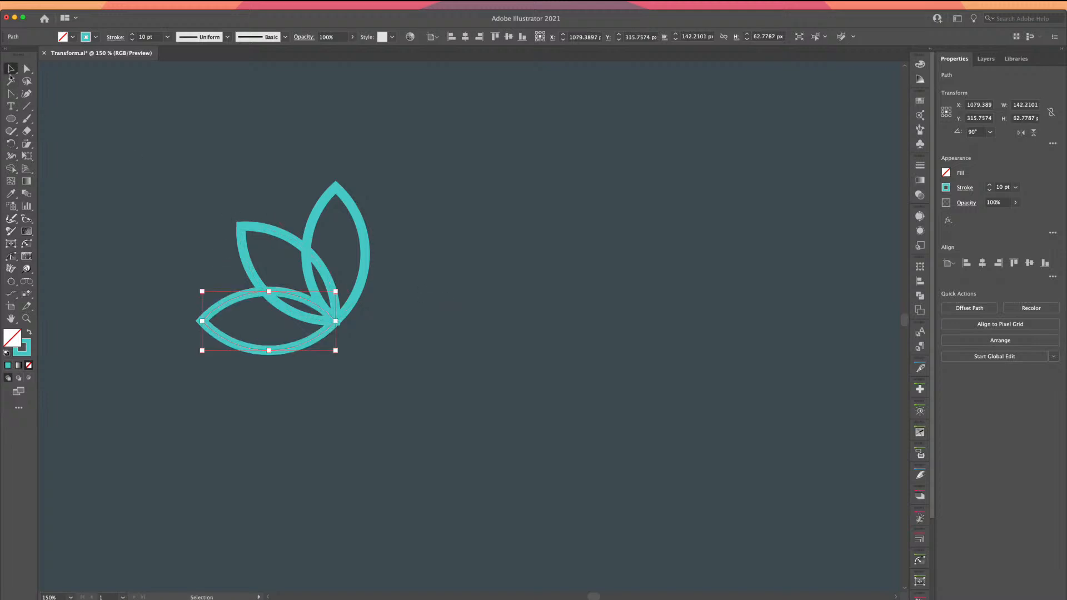
left_click(200, 262)
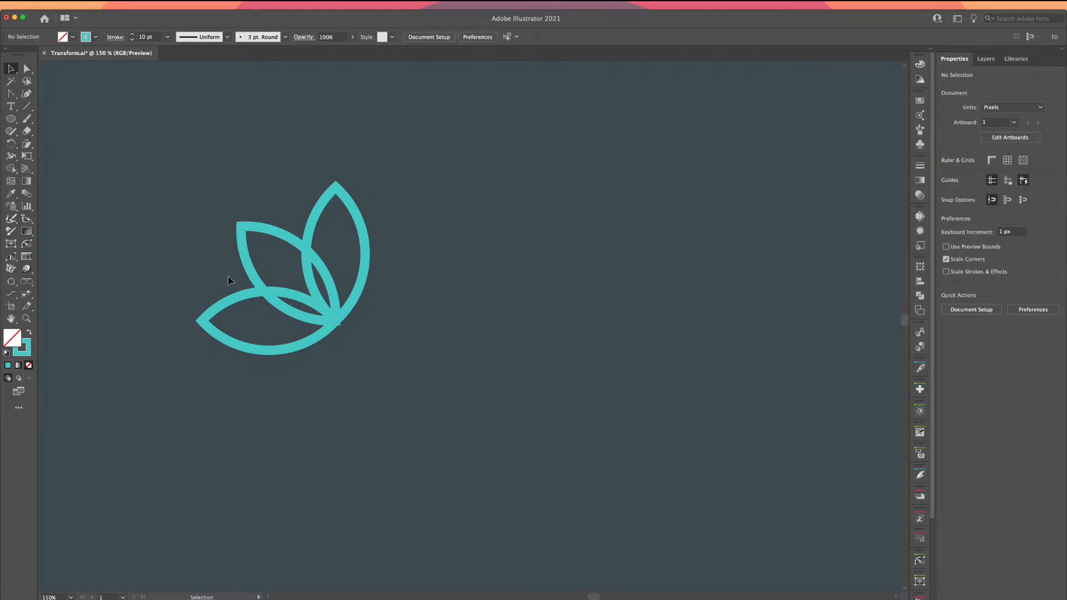
left_click(299, 287)
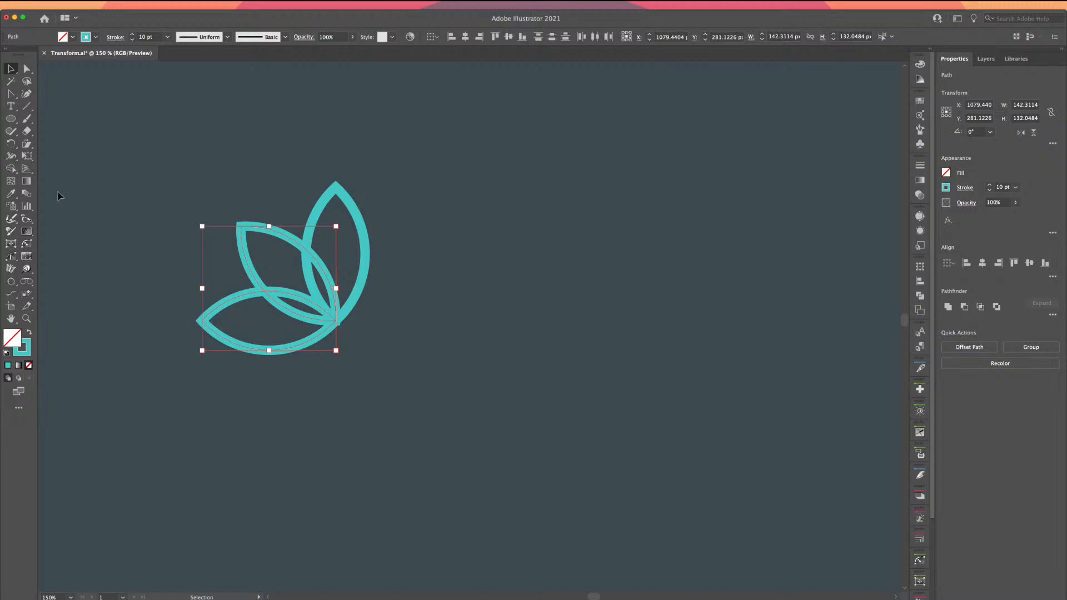
left_click(11, 144)
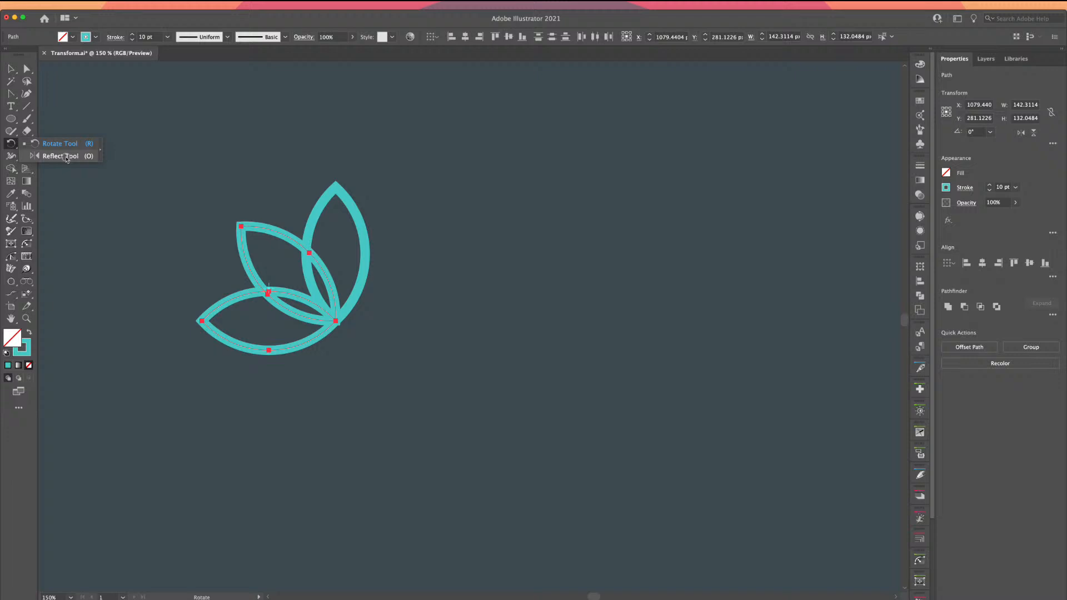
left_click(66, 157)
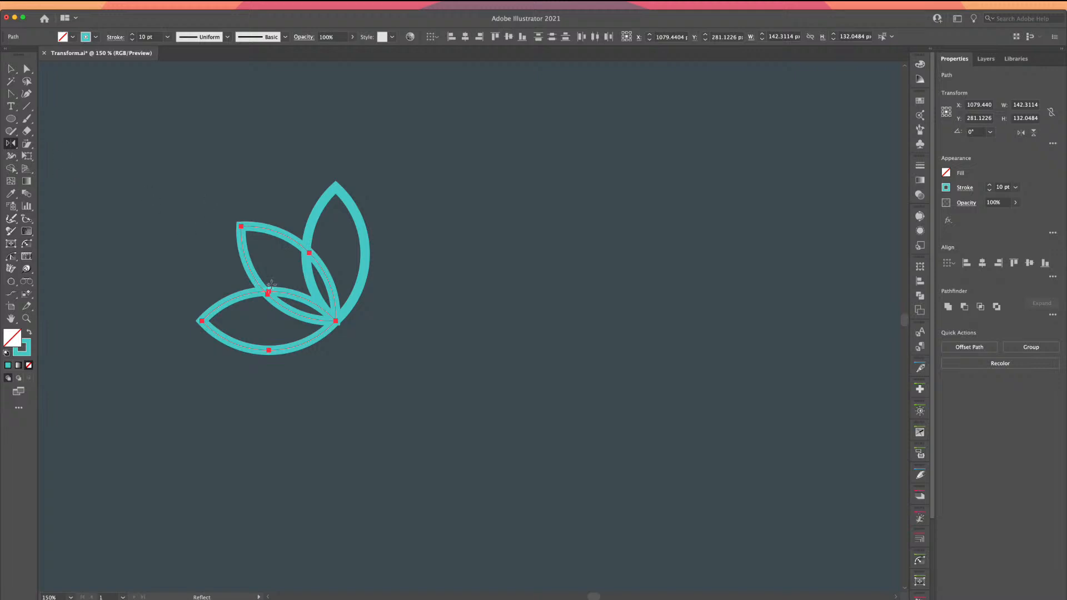
key("super")
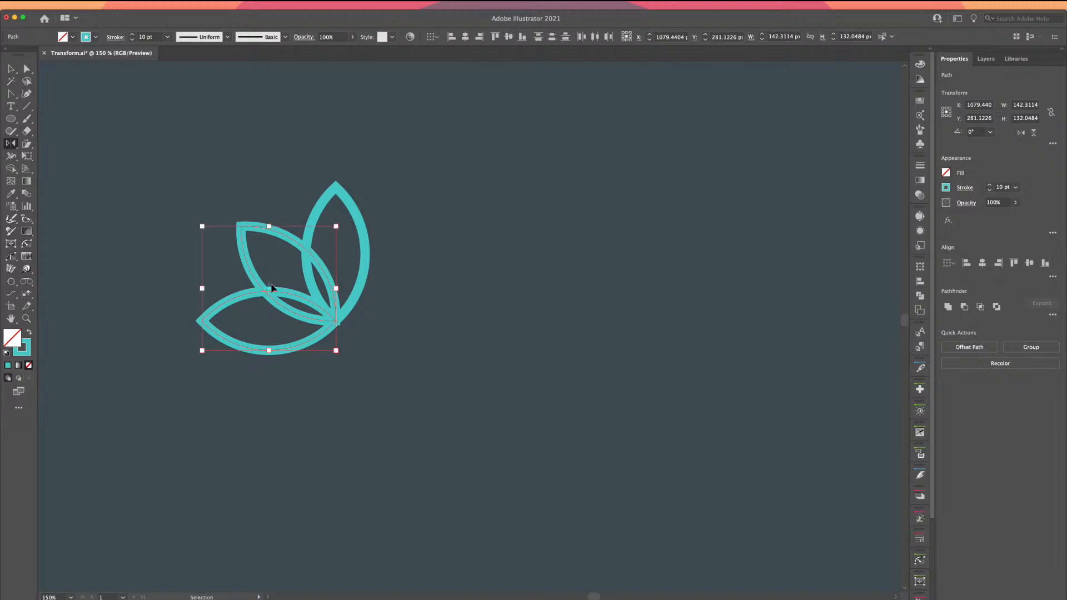
key("super+equal")
key("super+equal")
key("super+equal")
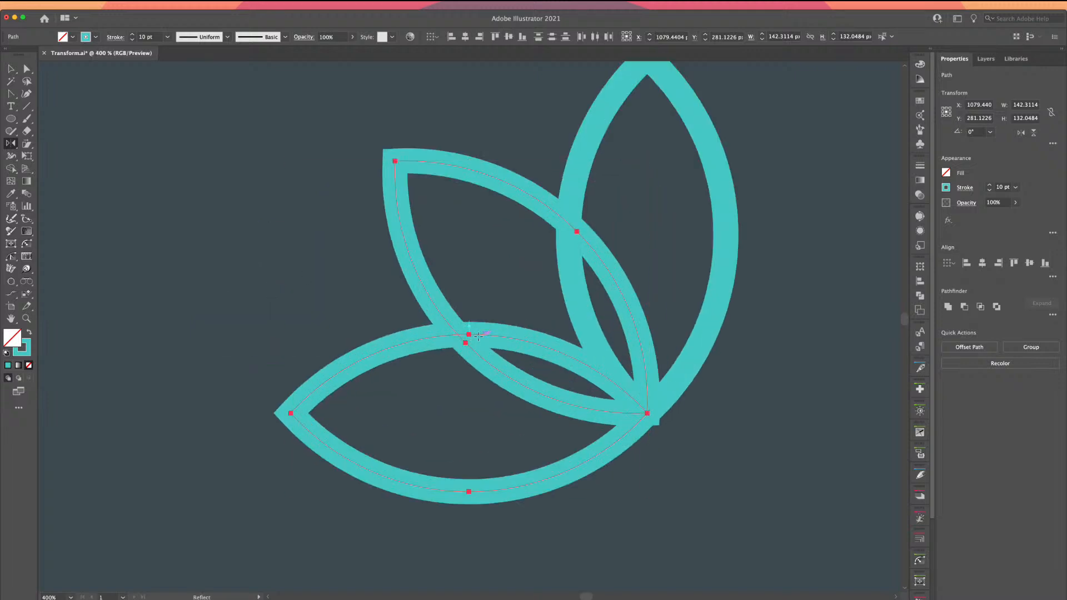
left_click_drag(506, 330, 439, 318)
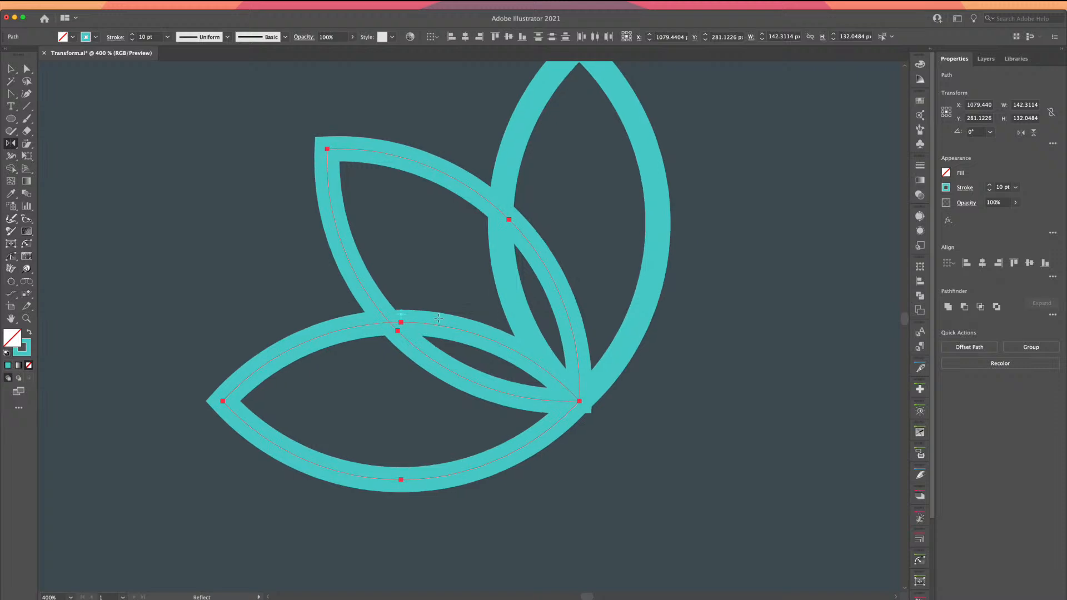
key("super+minus")
key("super+minus")
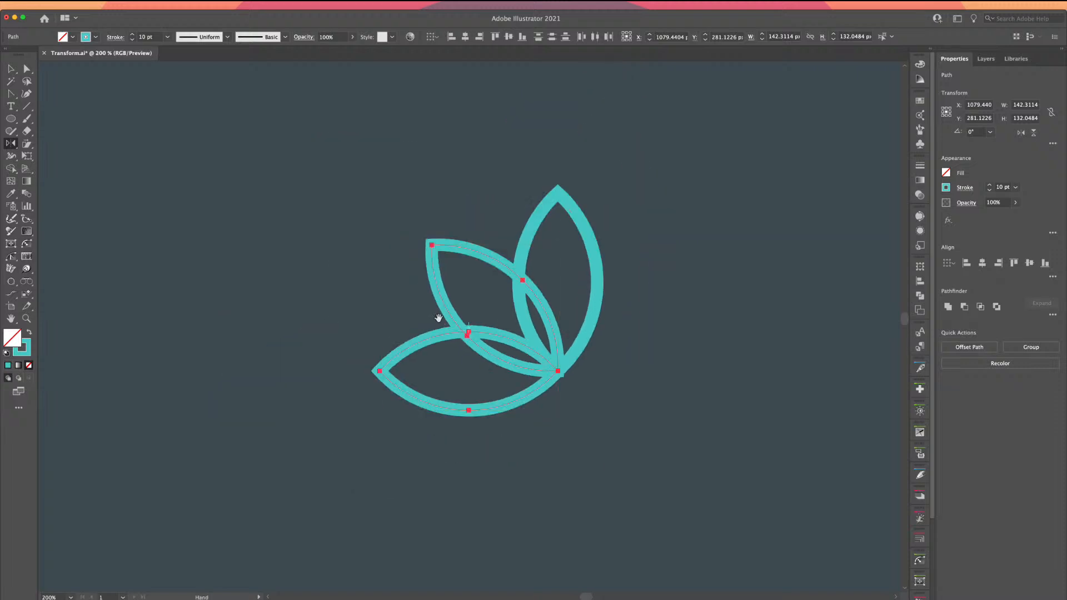
left_click_drag(438, 318, 295, 325)
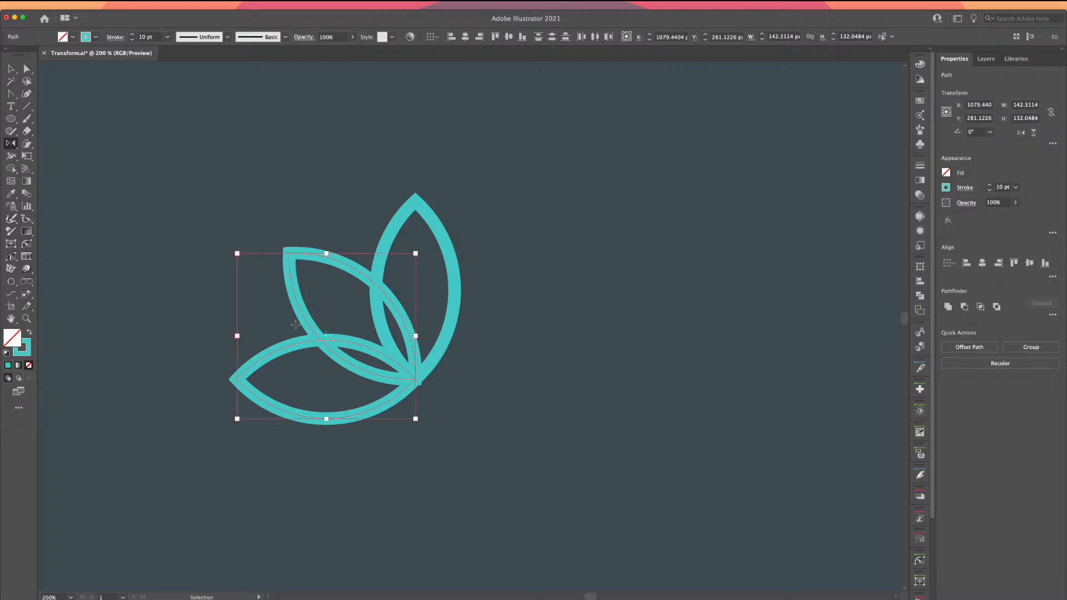
key("super+equal")
left_click_drag(483, 320, 266, 326)
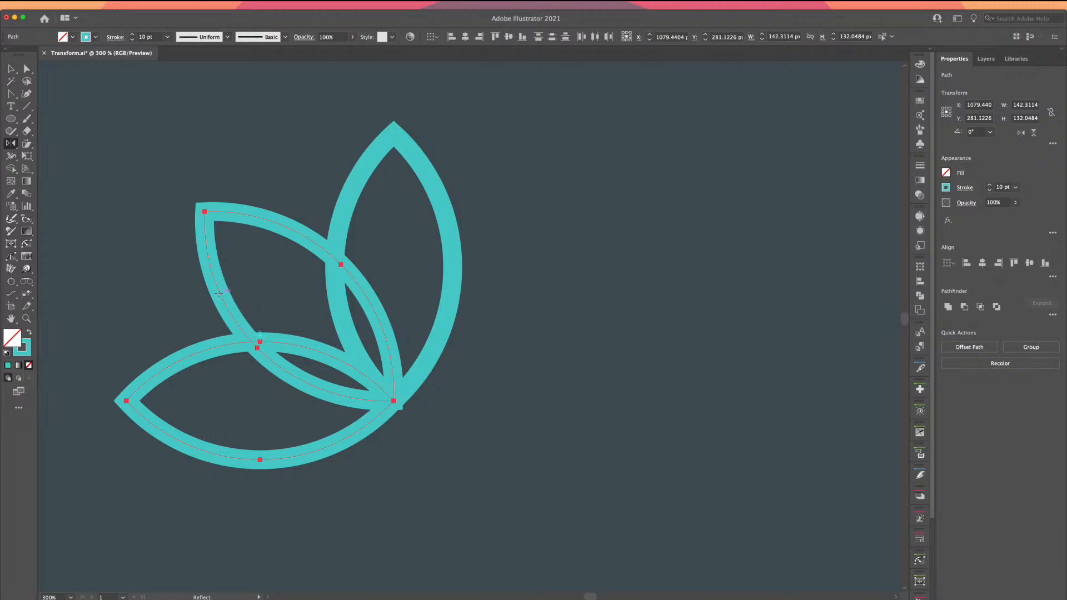
left_click_drag(219, 292, 261, 334)
left_click_drag(260, 335, 271, 339)
key("super+z")
left_click(11, 69)
left_click(11, 143)
left_click_drag(282, 337, 361, 362)
Reflect a copy of the two angled leaves across the vertical axis about their base point, then deselect
left_click(393, 400, "alt")
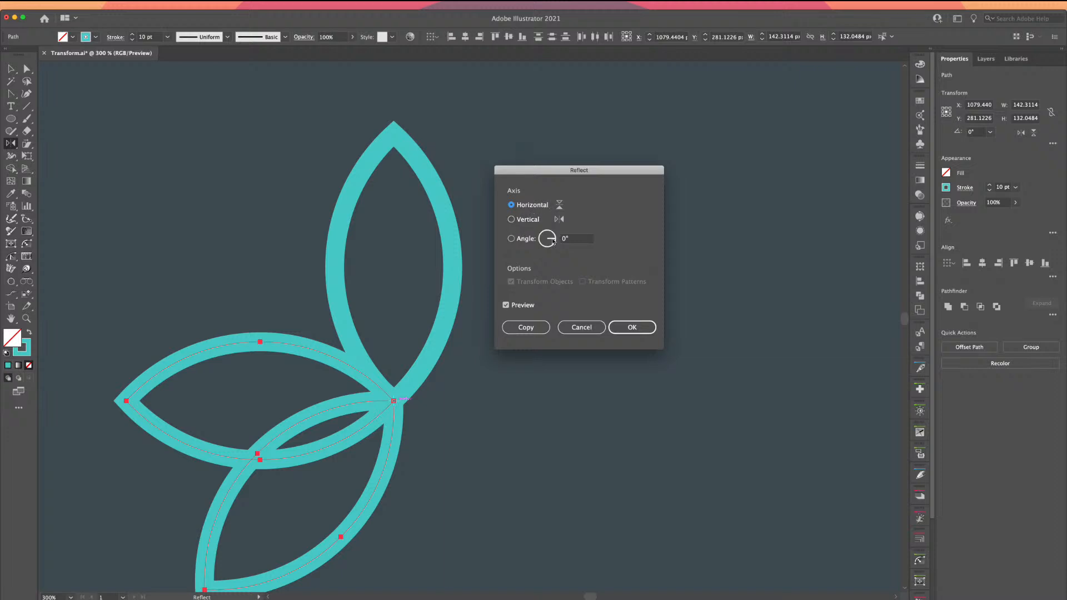
left_click(511, 220)
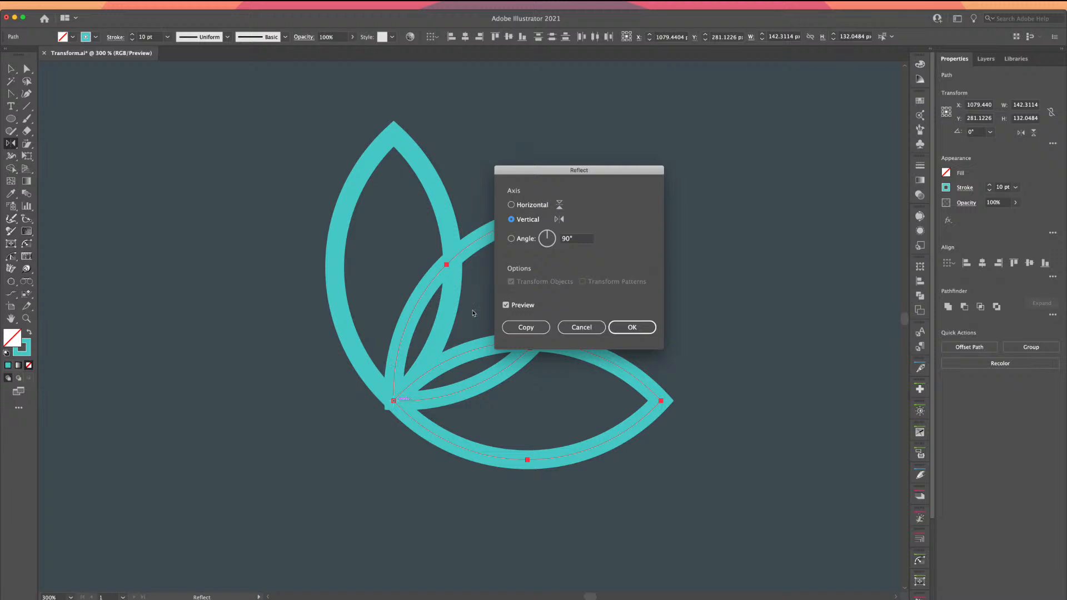
left_click_drag(546, 171, 723, 87)
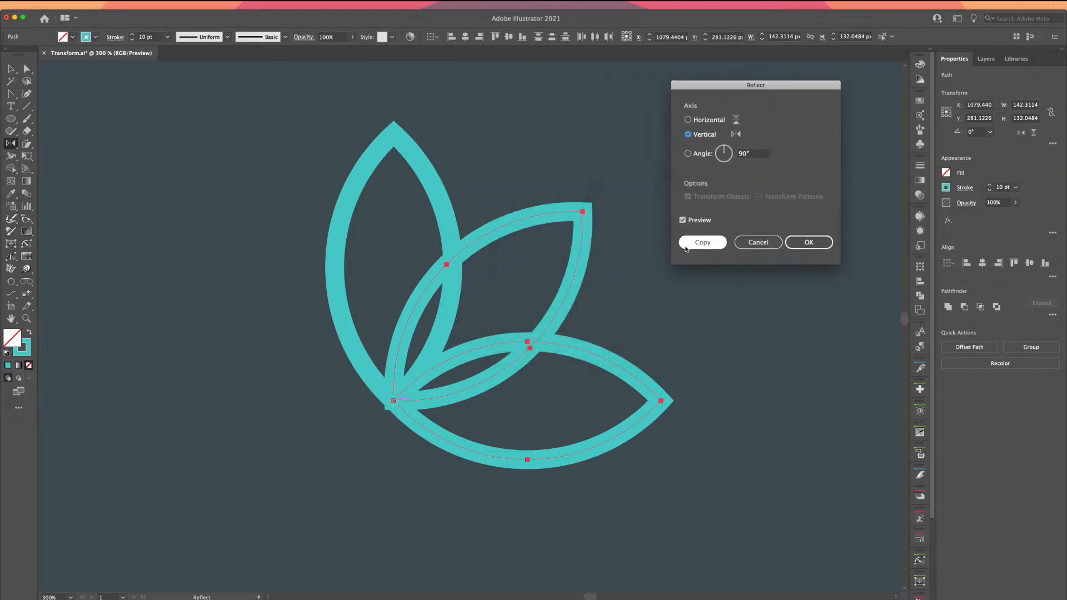
left_click(703, 242)
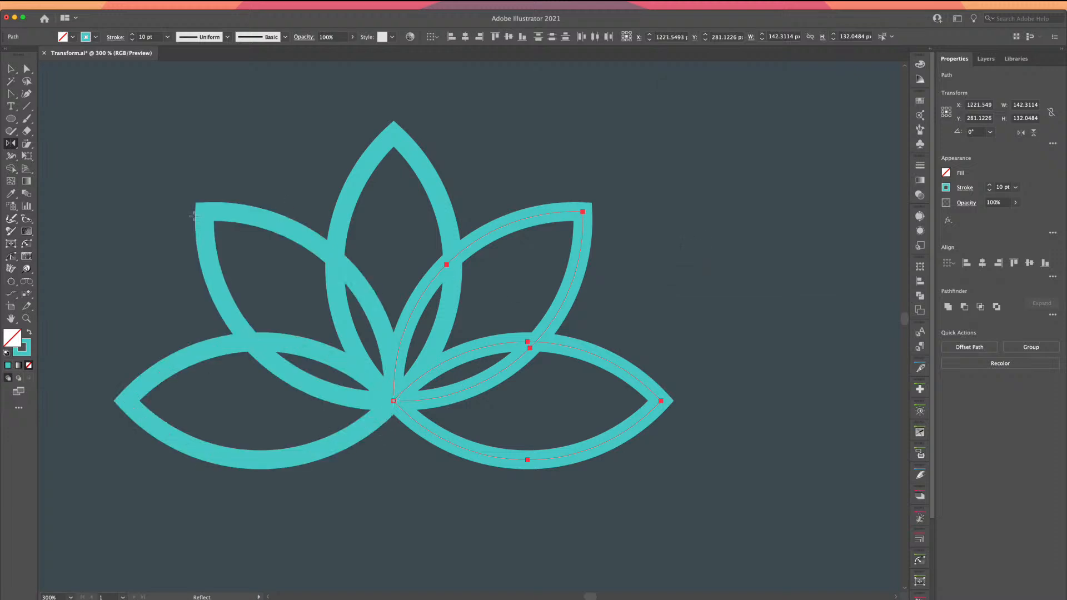
left_click(11, 68)
left_click(264, 143)
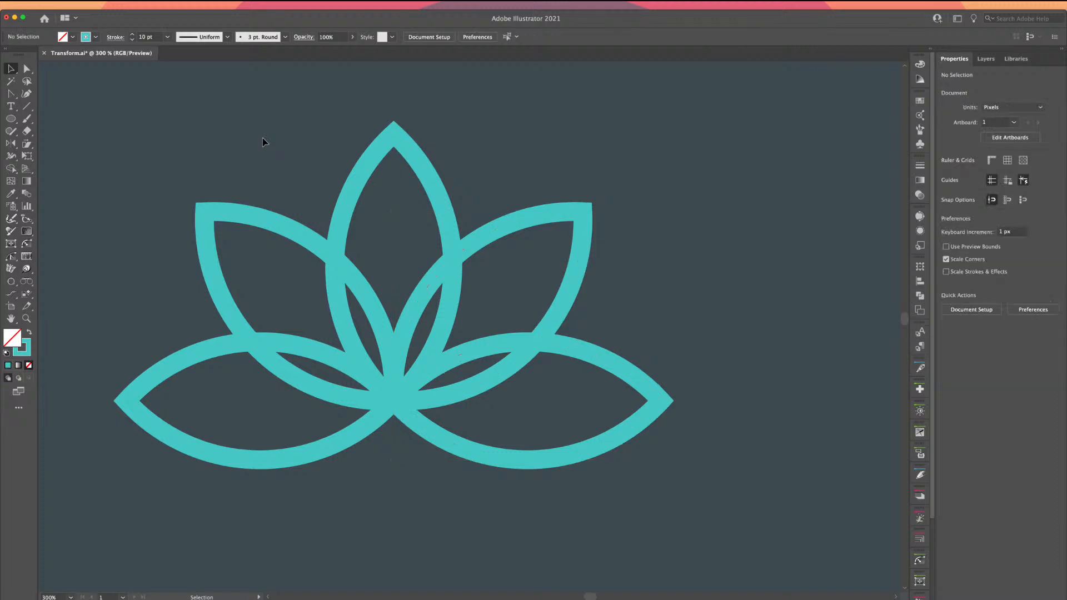
key("super+minus")
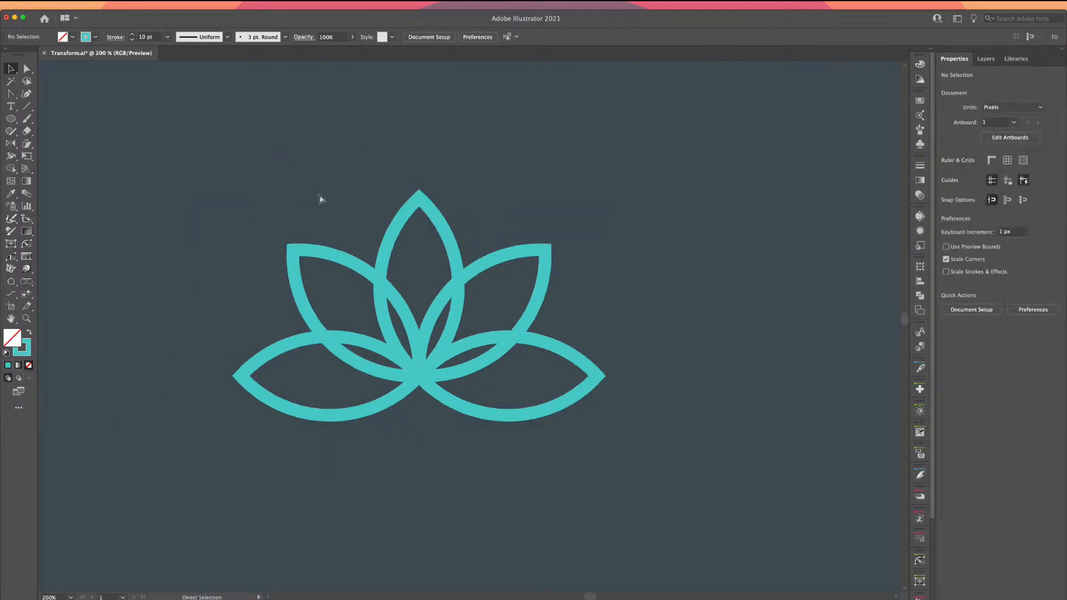
left_click_drag(311, 219, 310, 136)
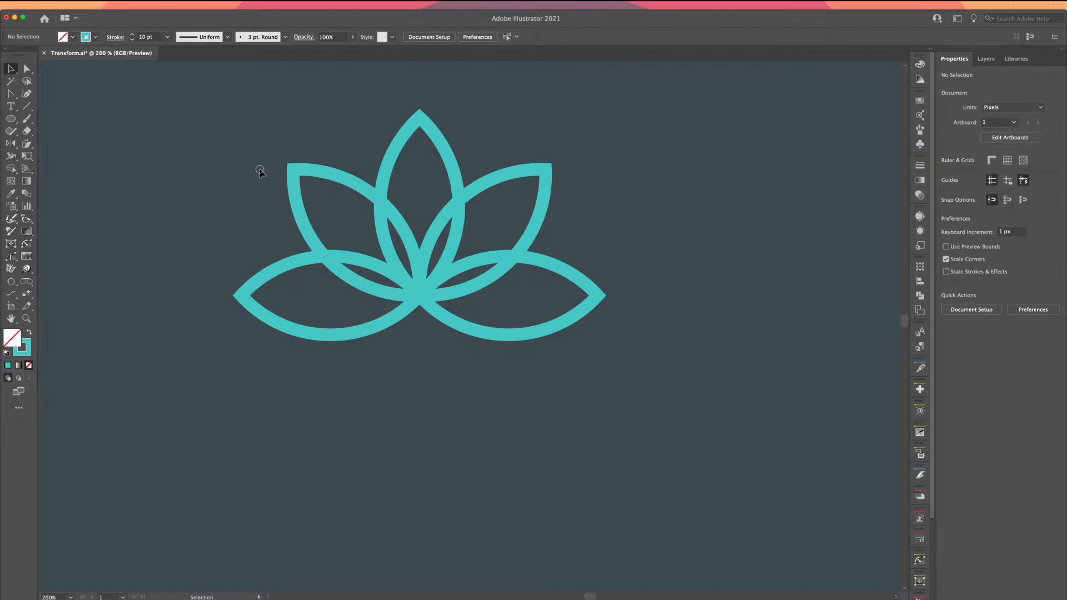
left_click(582, 321)
left_click_drag(469, 391, 397, 355)
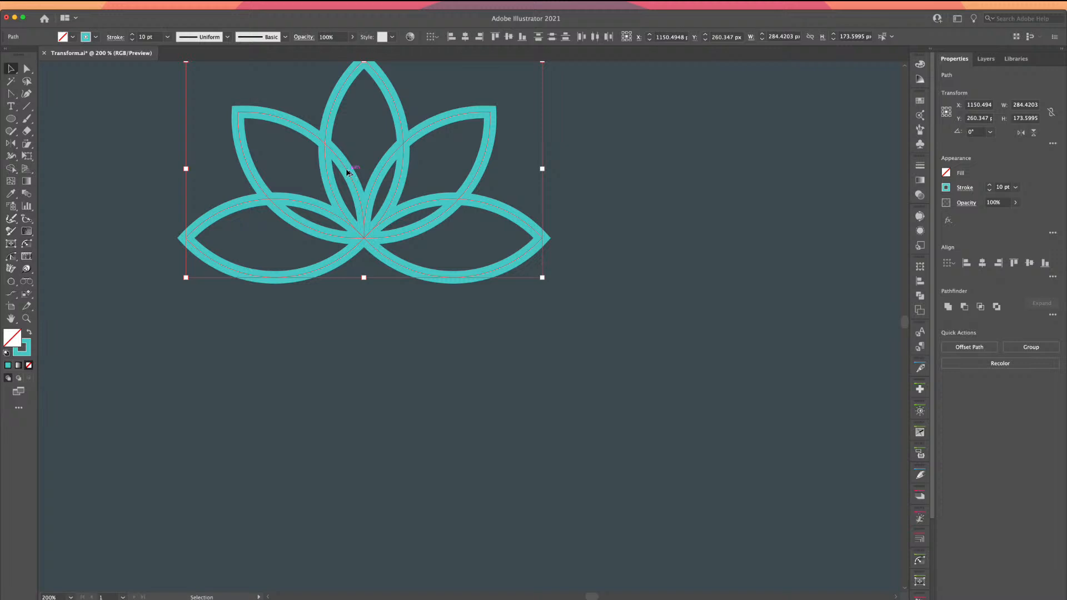
key("a")
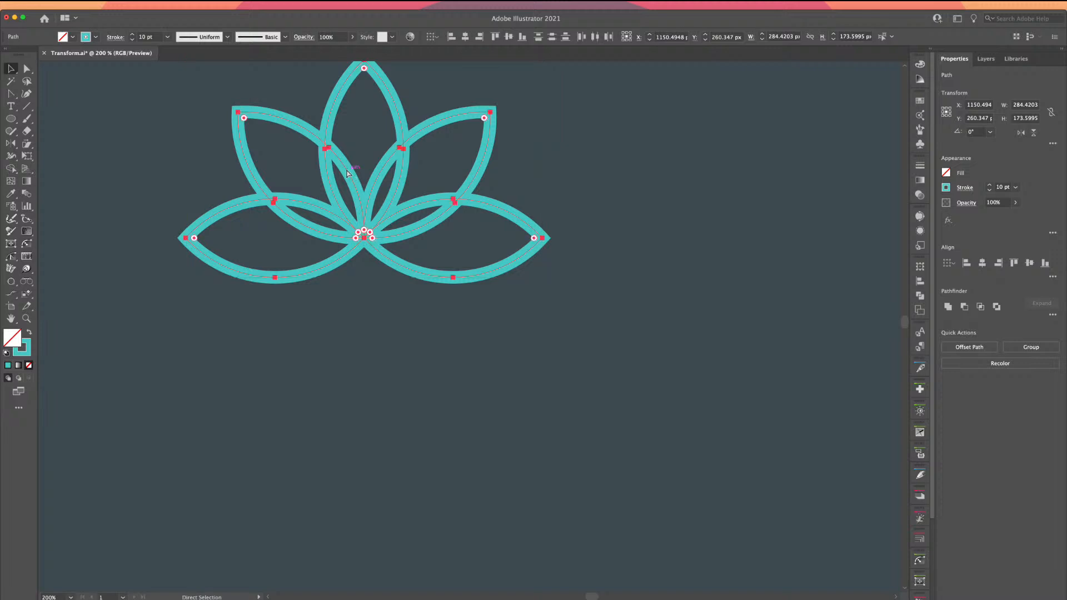
key("v")
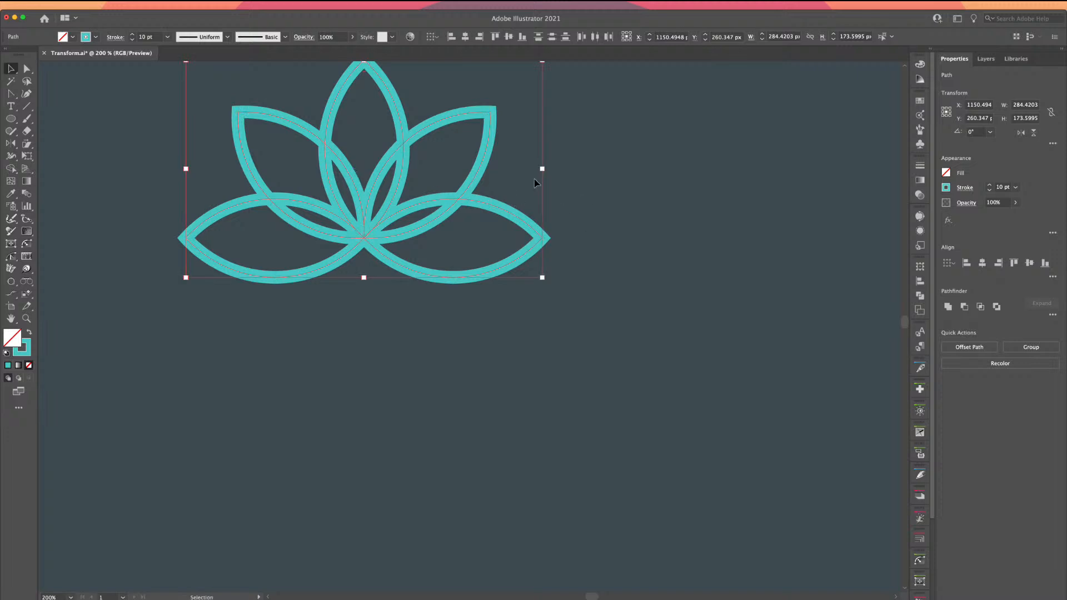
key("a")
key("v")
left_click(215, 165)
scroll(227, 166, "up", 2)
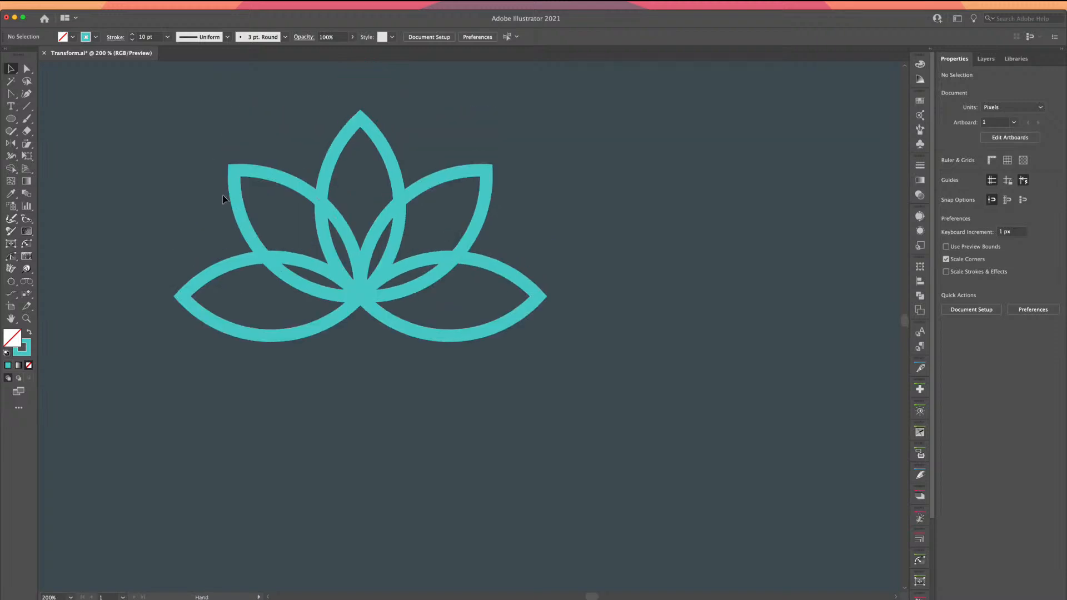
Select the upper petals, try duplicating them to the upper right, then undo the duplicate
left_click(279, 191)
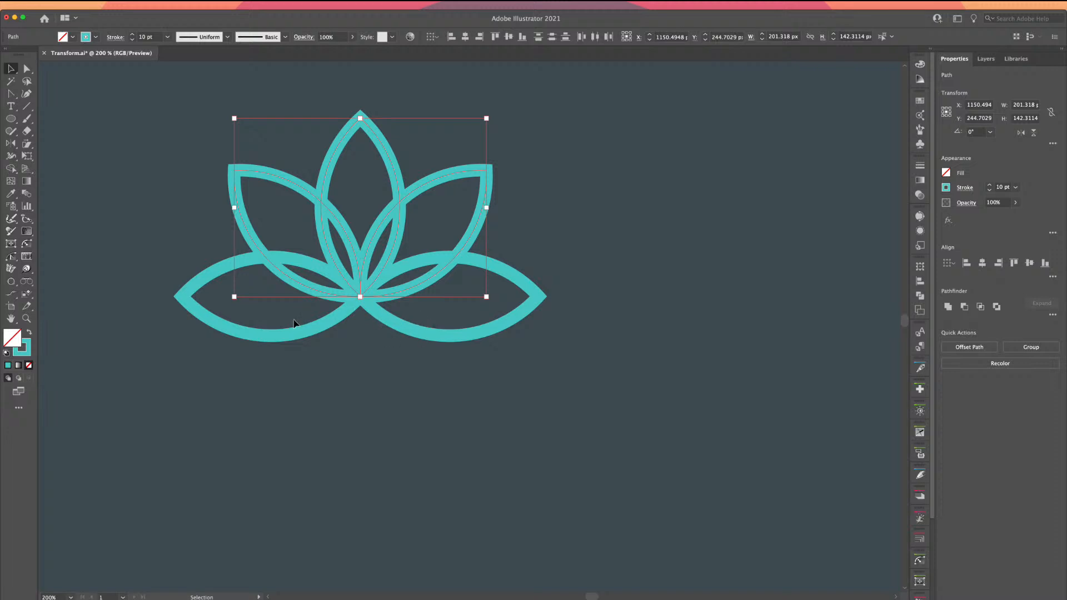
key("a")
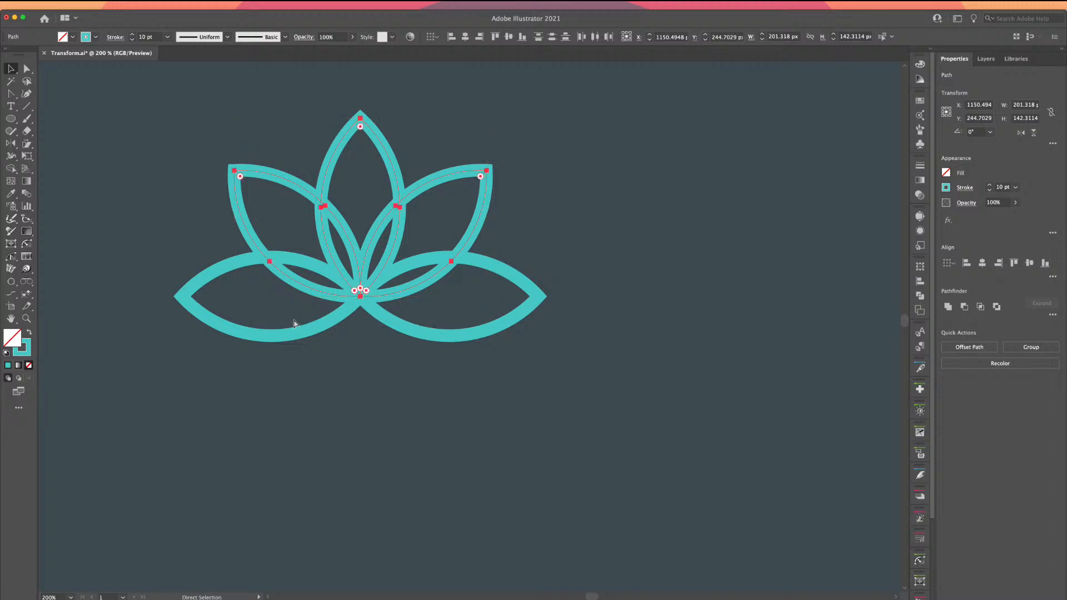
key("v")
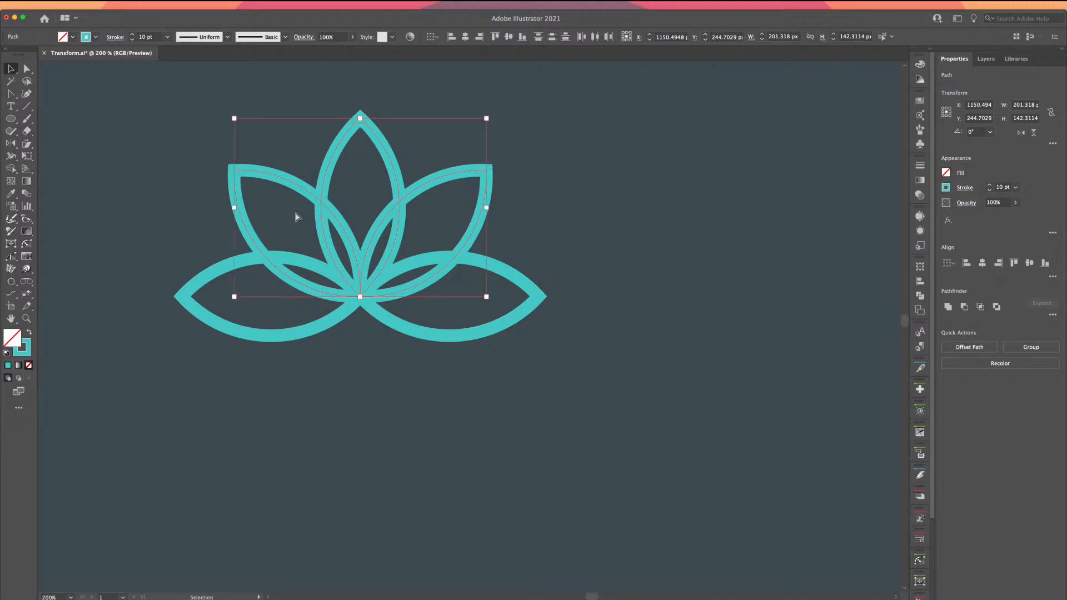
left_click_drag(296, 185, 425, 136)
key("a")
key("super+z")
key("v")
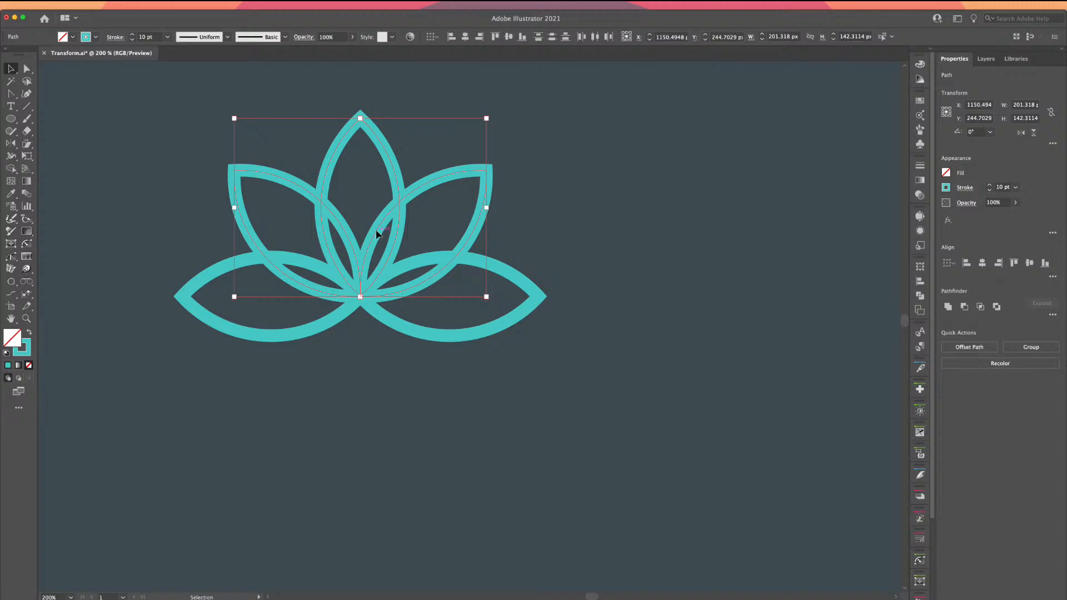
With the origin at bottom middle, flip a copy of the lotus vertically beneath it and deselect
left_click(1020, 133)
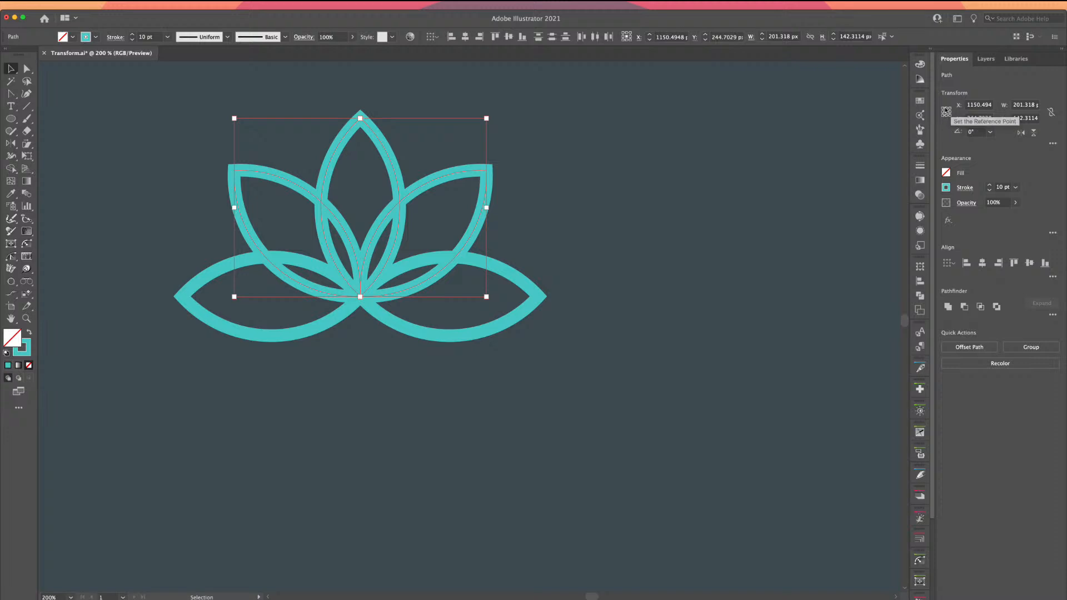
left_click(946, 116)
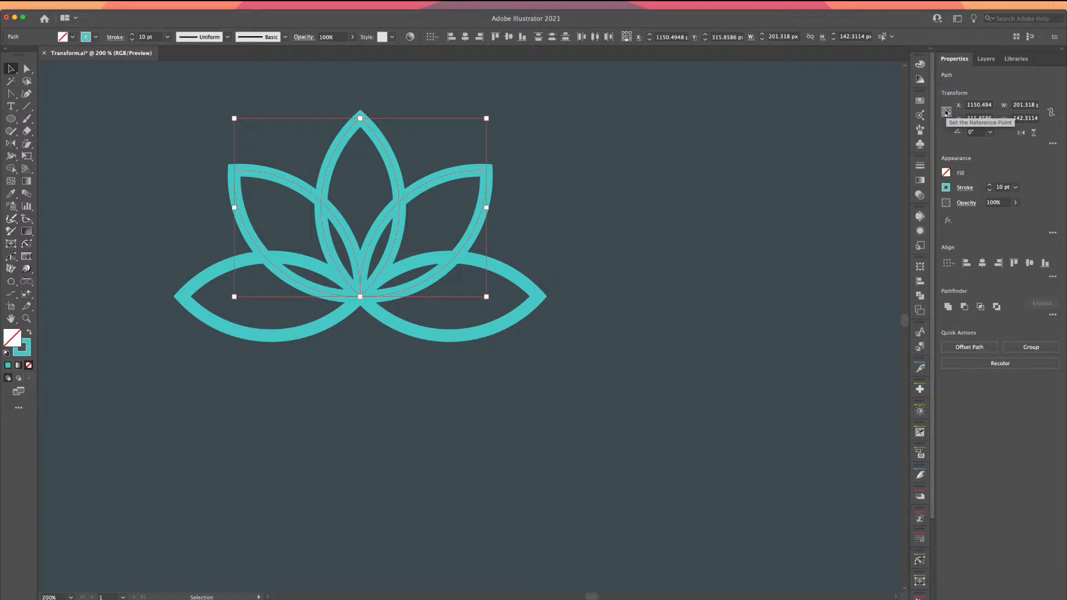
left_click(1033, 133)
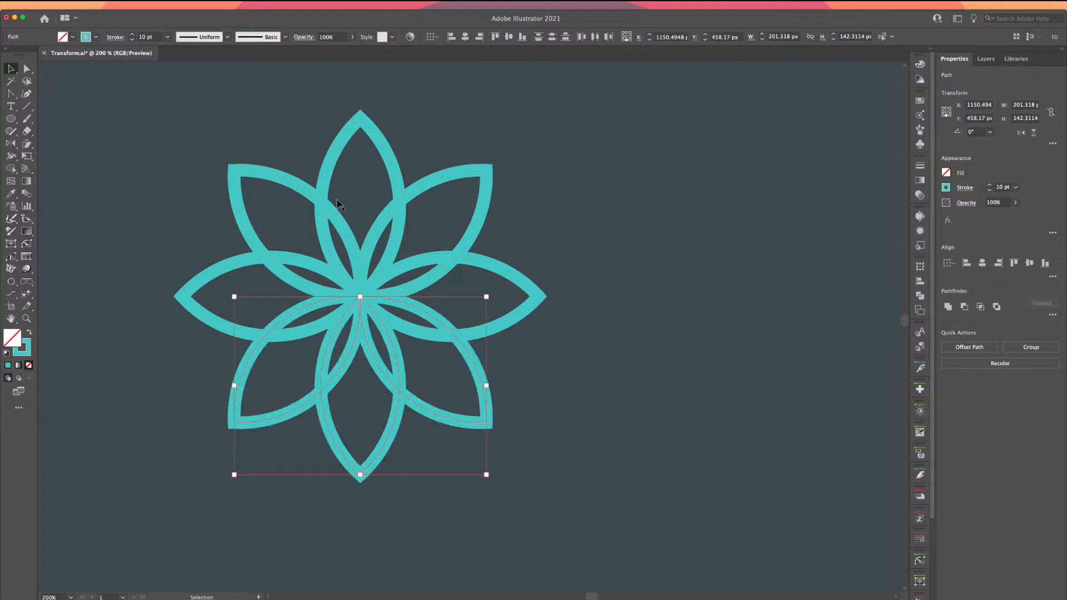
left_click(196, 190)
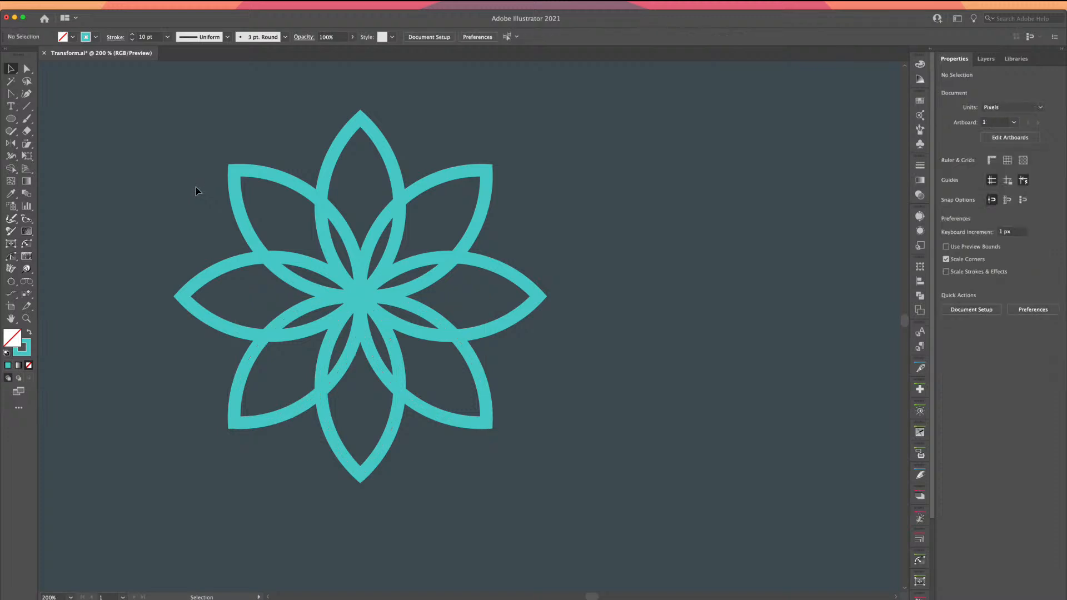
key("super+minus")
key("super+minus")
key("super+minus")
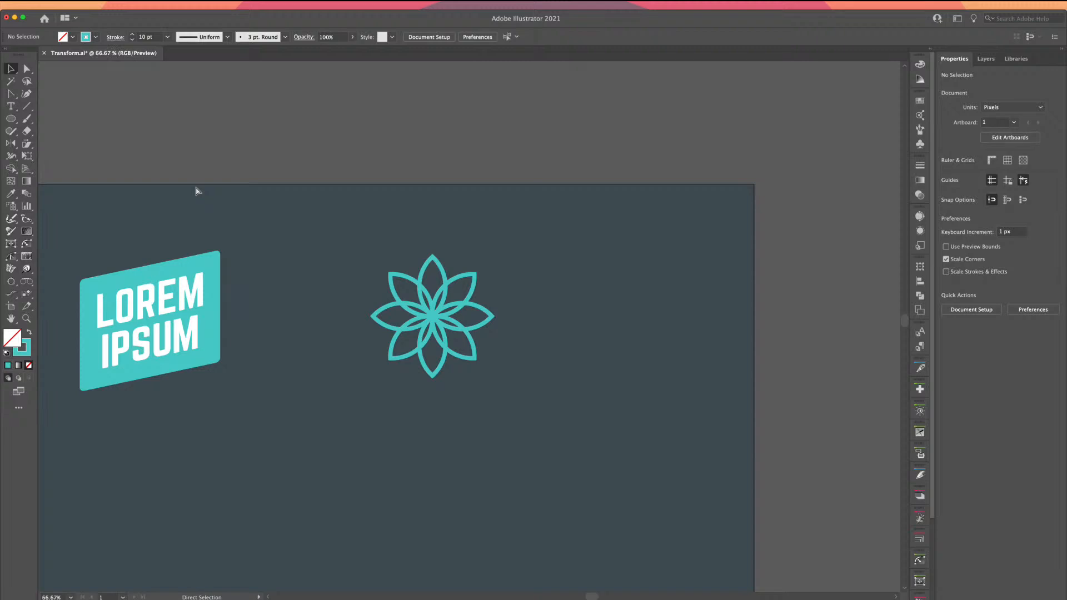
left_click_drag(302, 293, 340, 262)
key("super+plus")
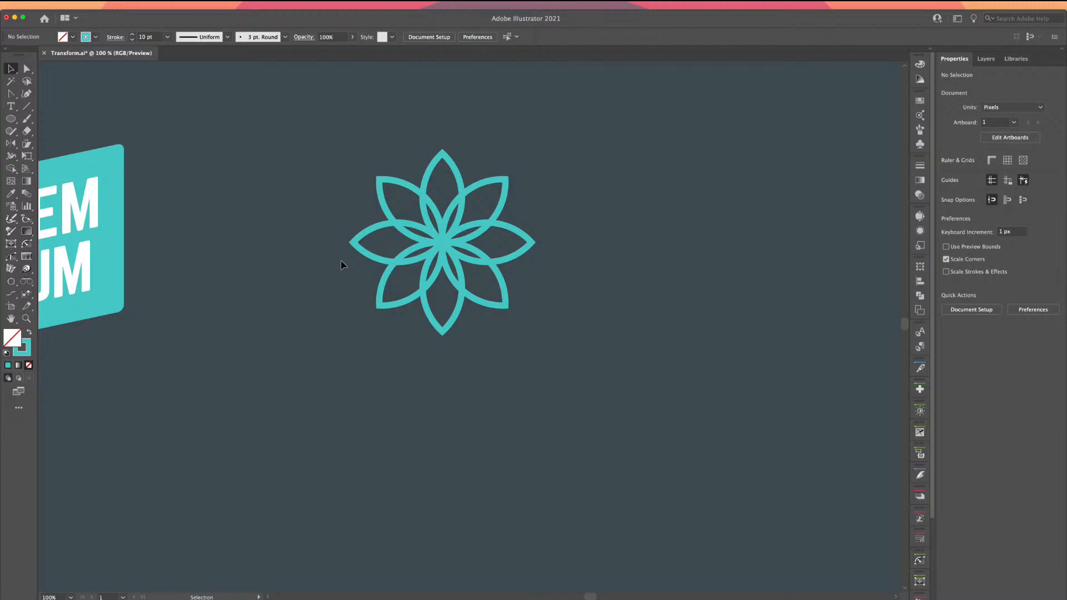
left_click(104, 4)
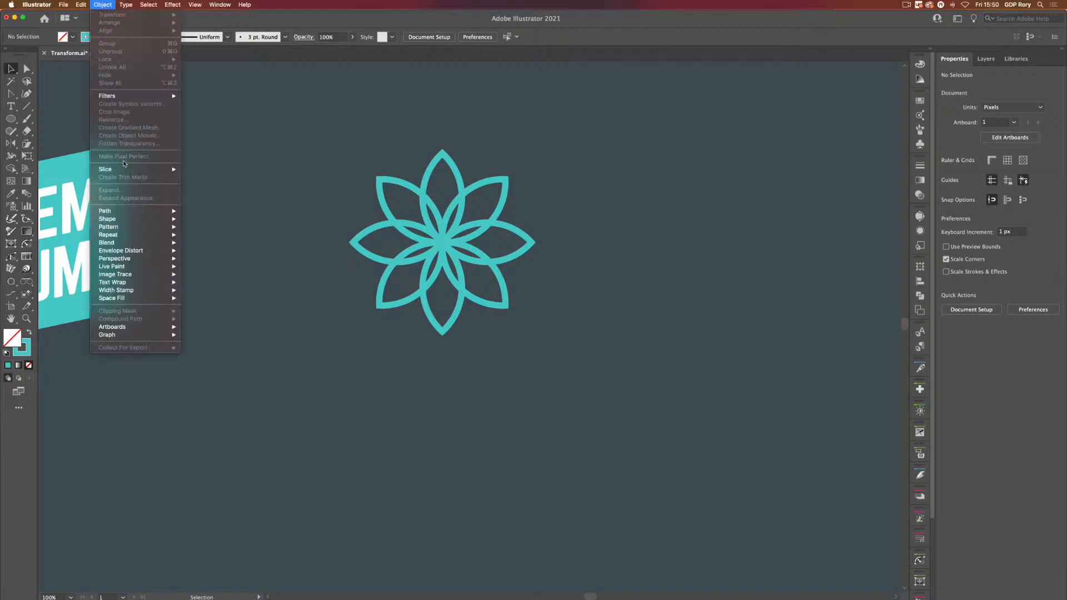
mouse_move(127, 237)
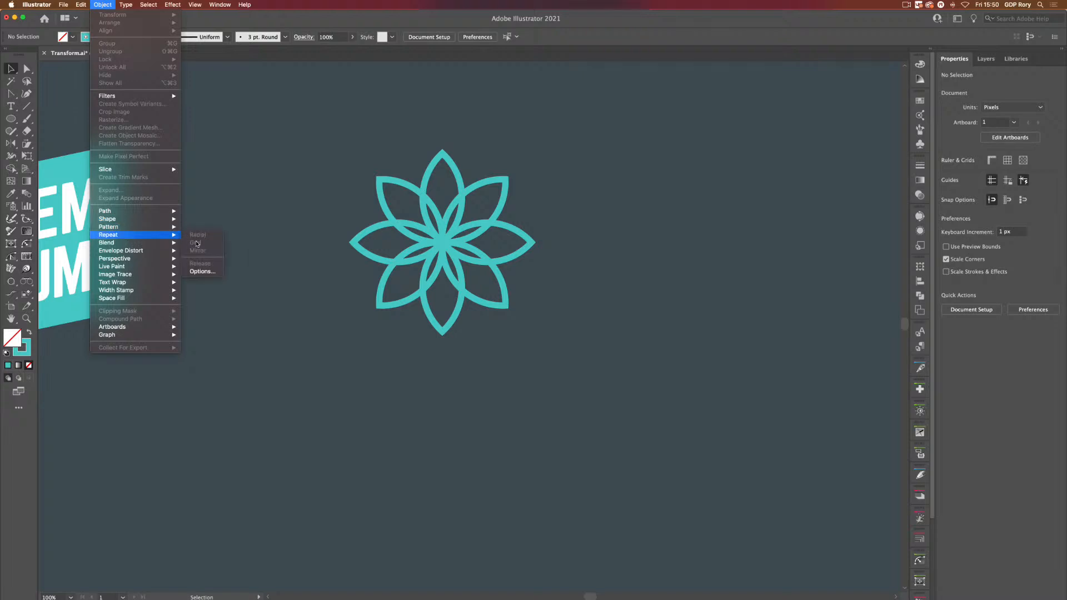
left_click(264, 200)
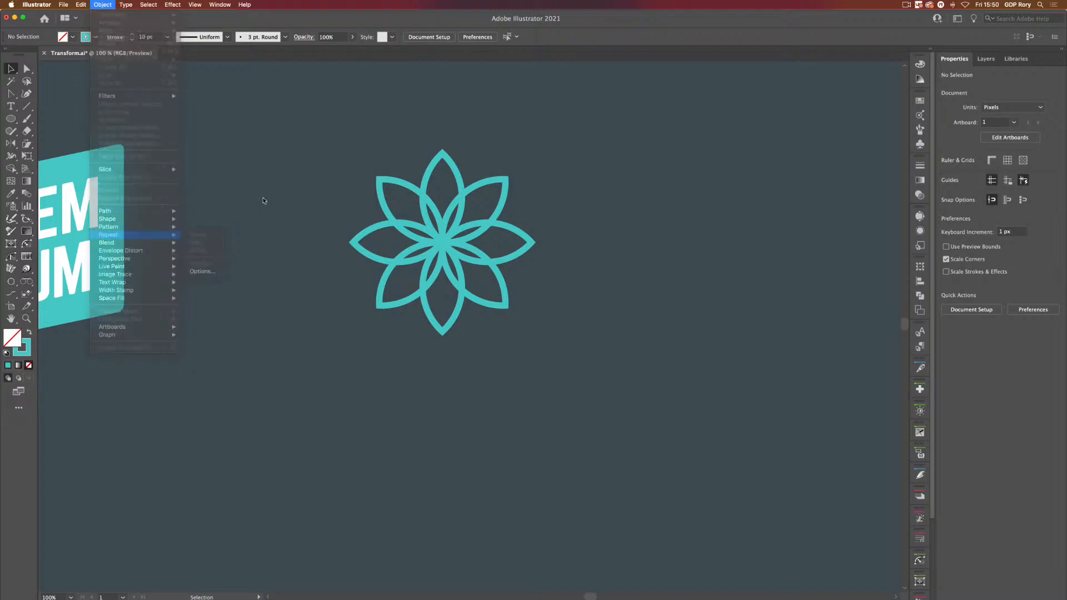
left_click_drag(306, 294, 665, 324)
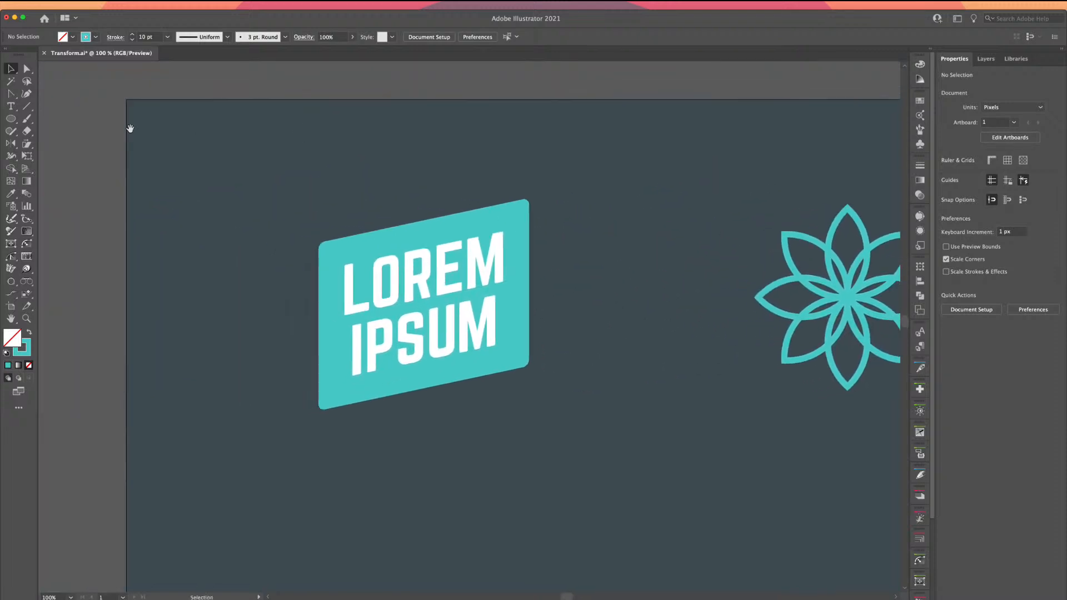
left_click(27, 144)
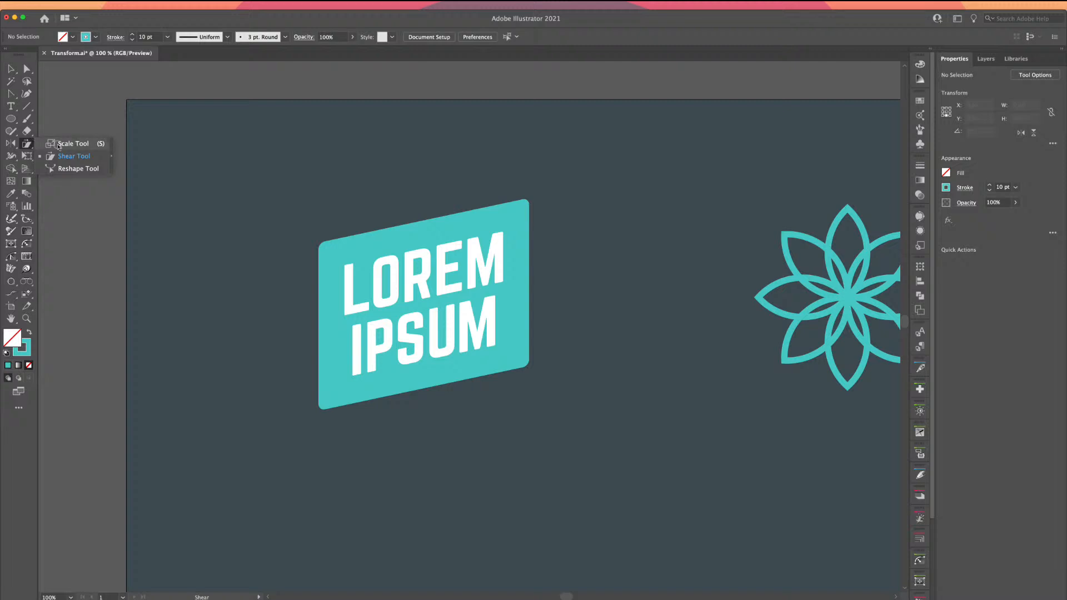
left_click(11, 68)
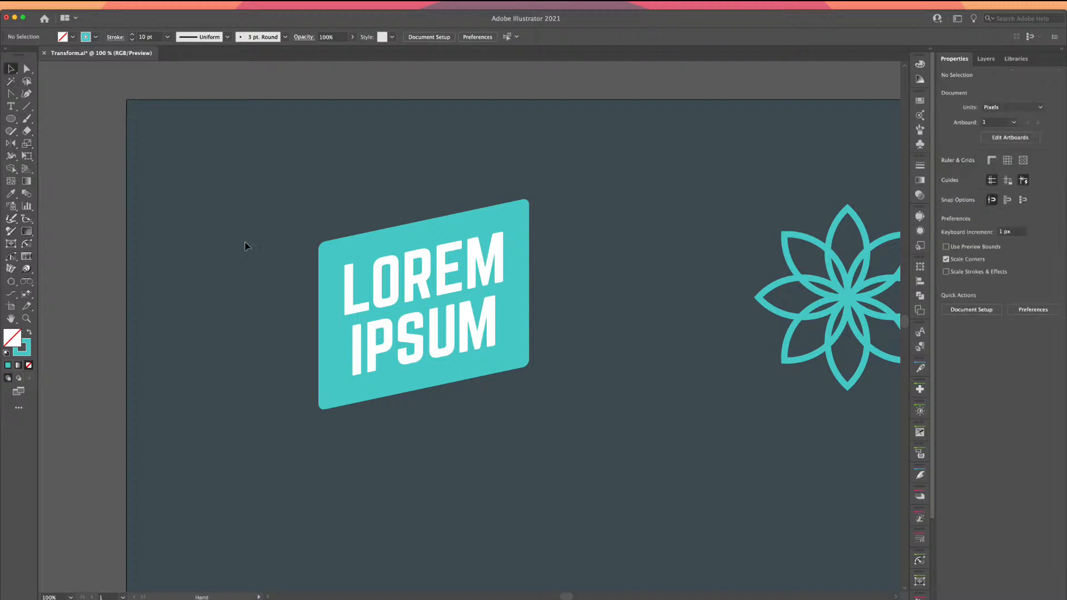
scroll(245, 246, "down", 4)
scroll(245, 245, "right", 1)
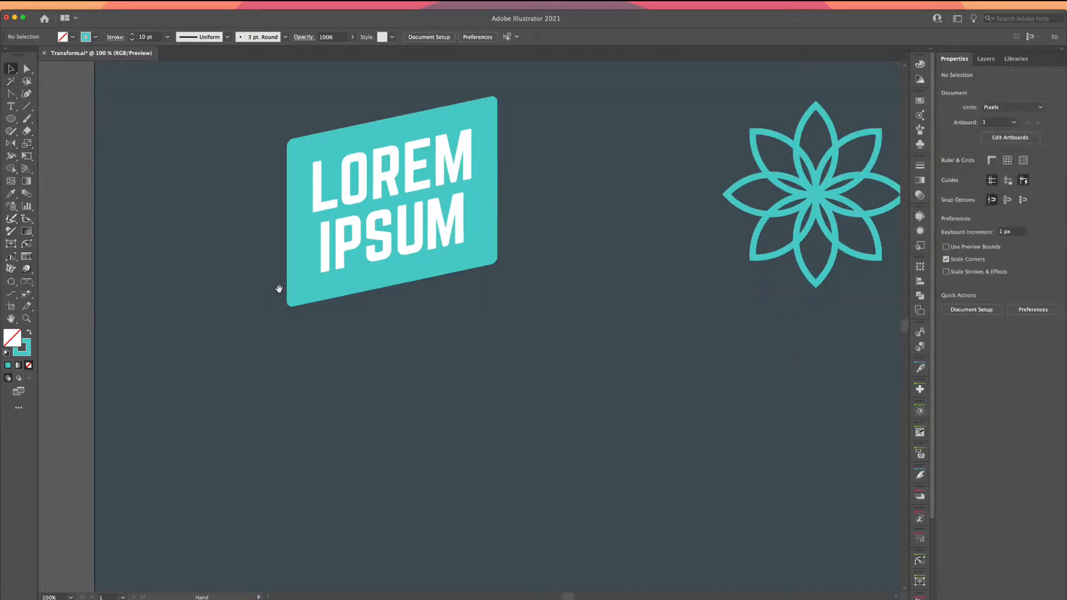
left_click_drag(279, 288, 159, 179)
left_click(10, 119)
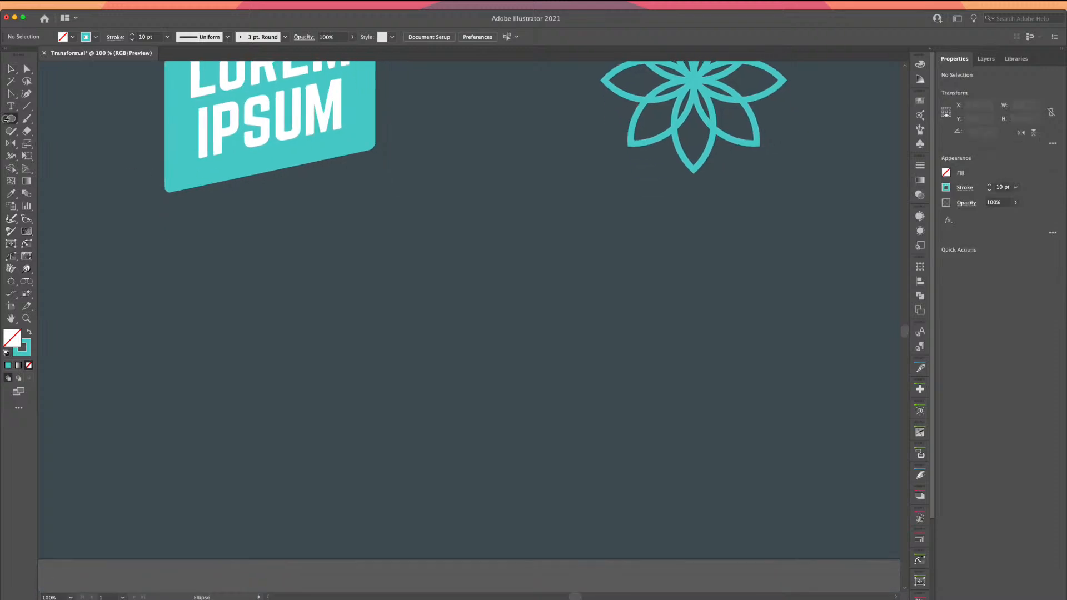
left_click_drag(7, 119, 61, 118)
left_click_drag(273, 256, 471, 401)
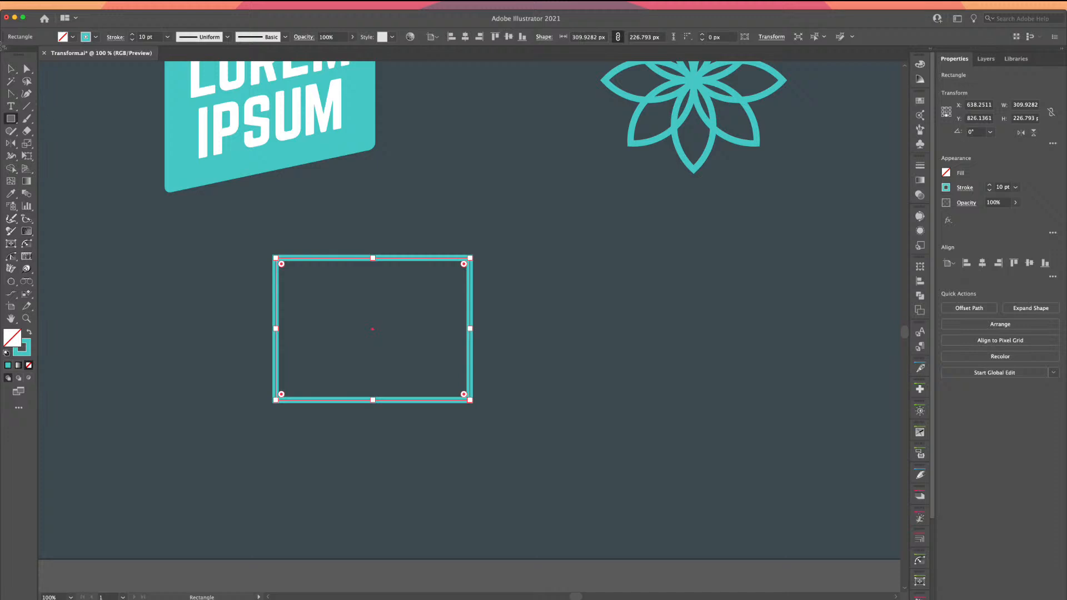
left_click(10, 69)
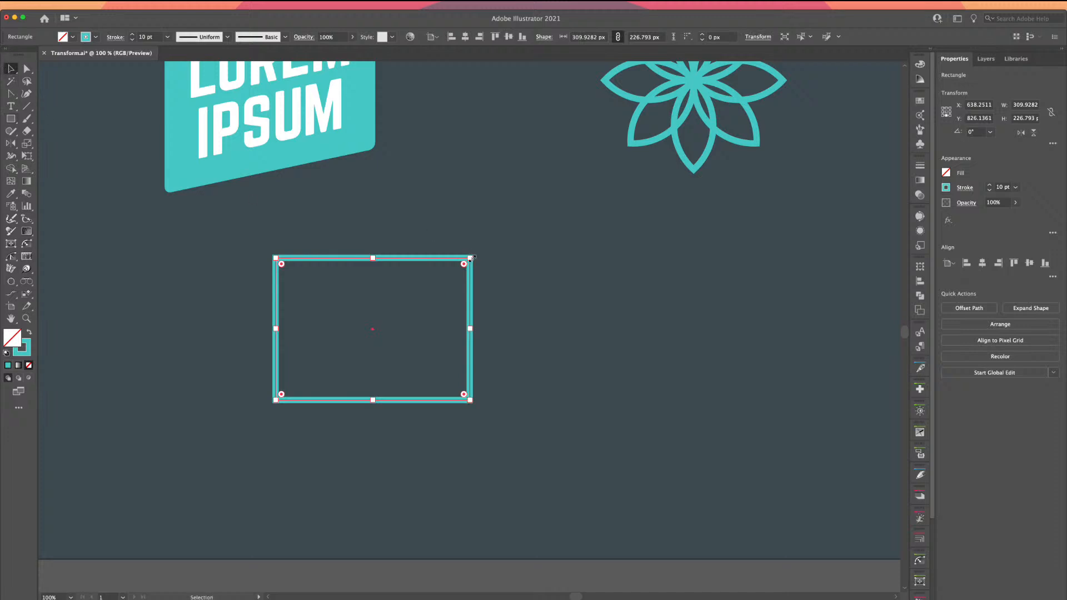
left_click_drag(470, 258, 483, 295)
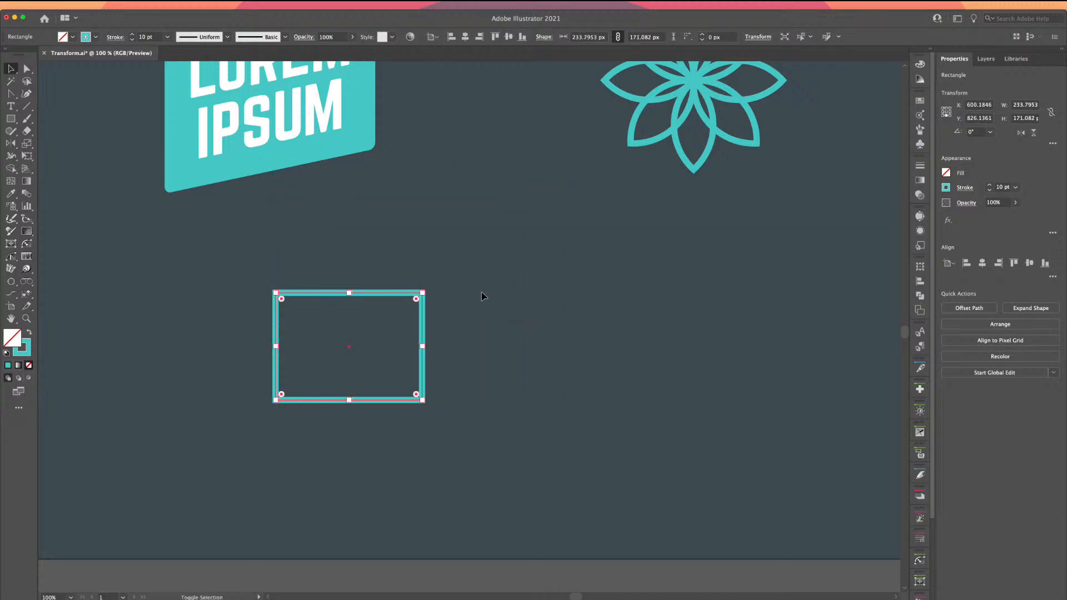
left_click(25, 70)
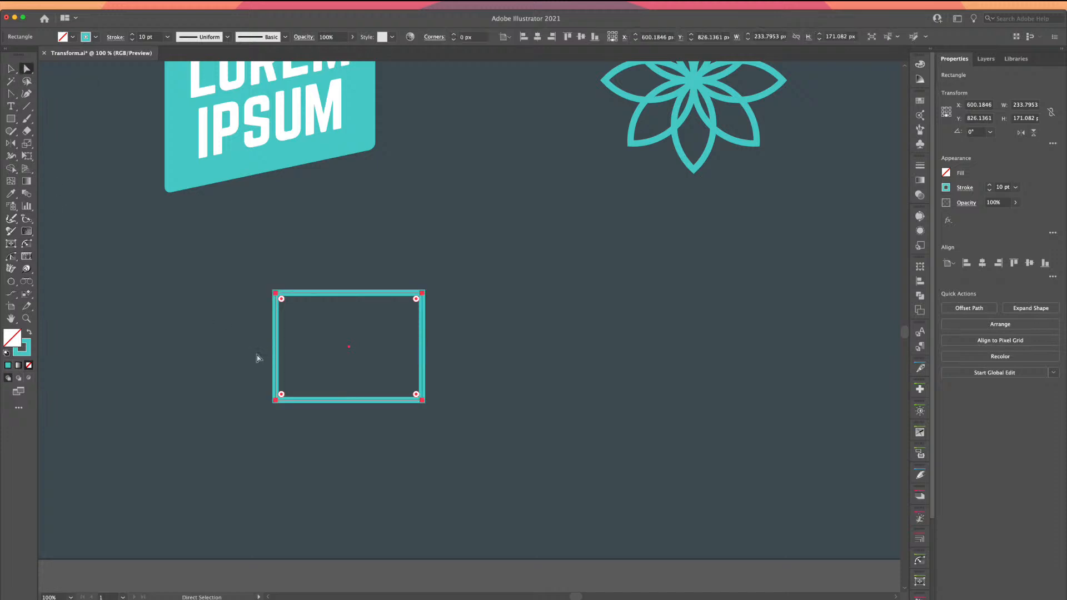
left_click_drag(235, 382, 532, 439)
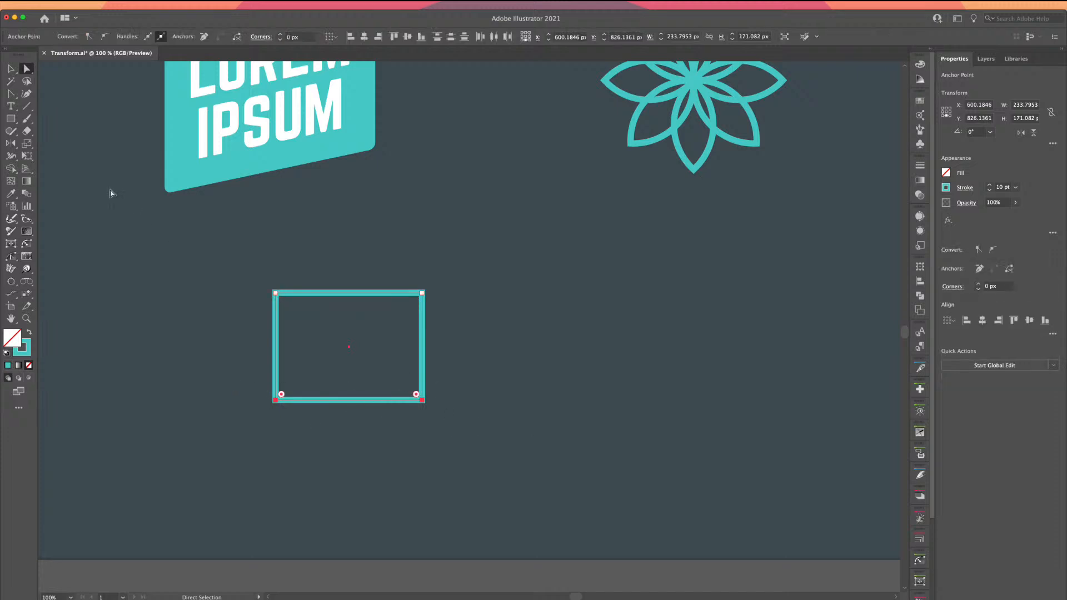
left_click(26, 144)
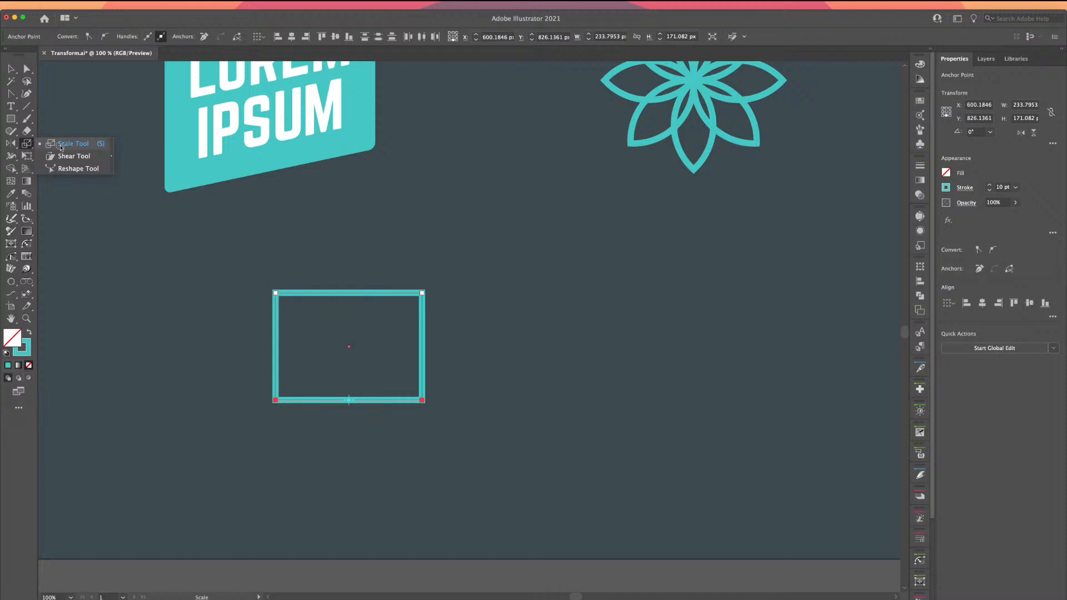
left_click(23, 144)
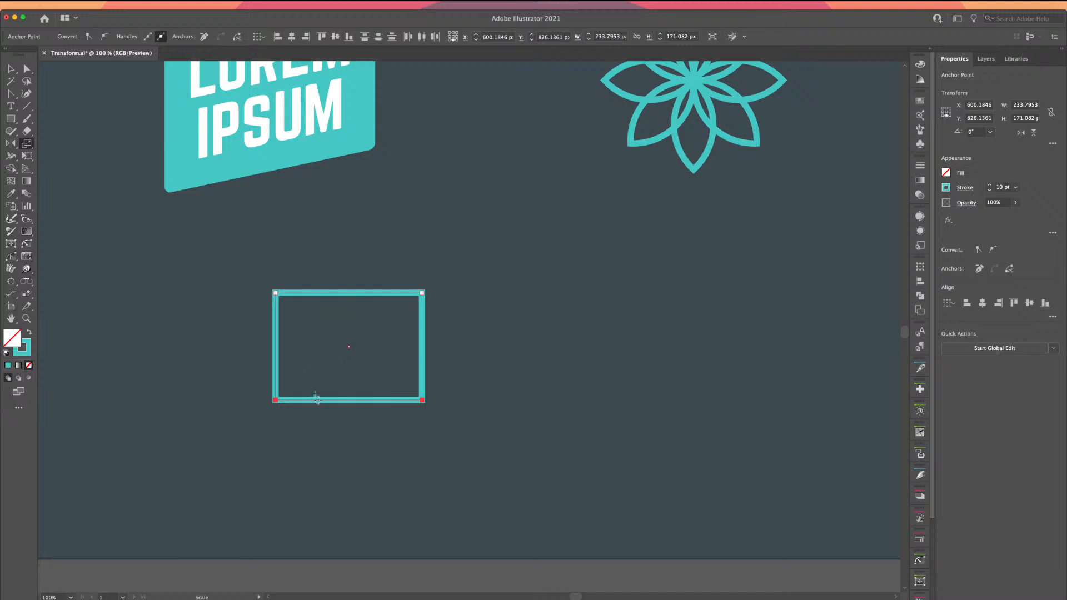
left_click(348, 400)
left_click_drag(275, 400, 222, 401)
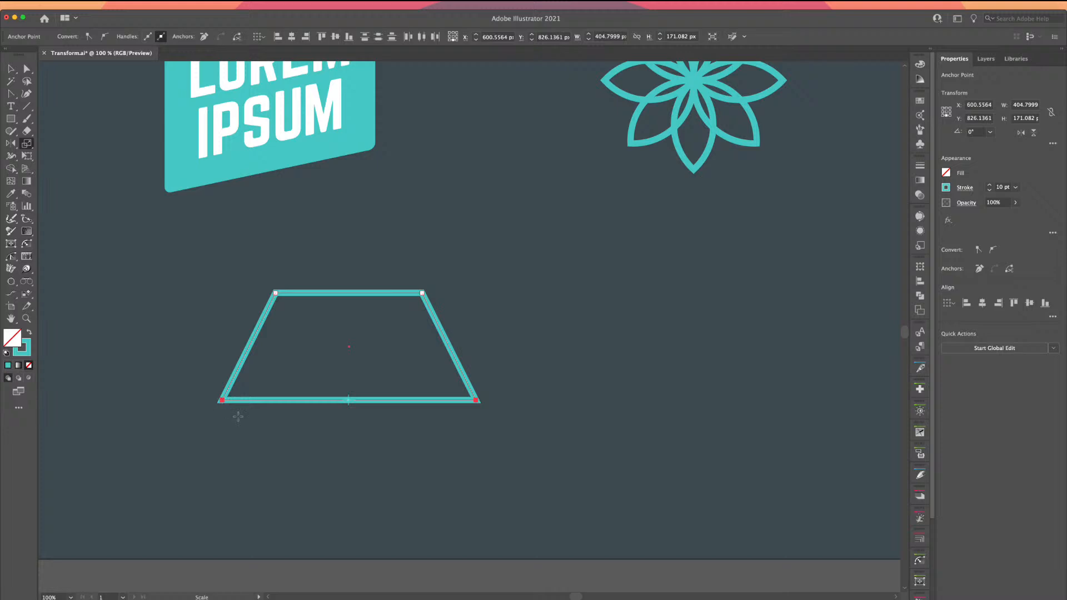
key("v")
left_click(129, 336)
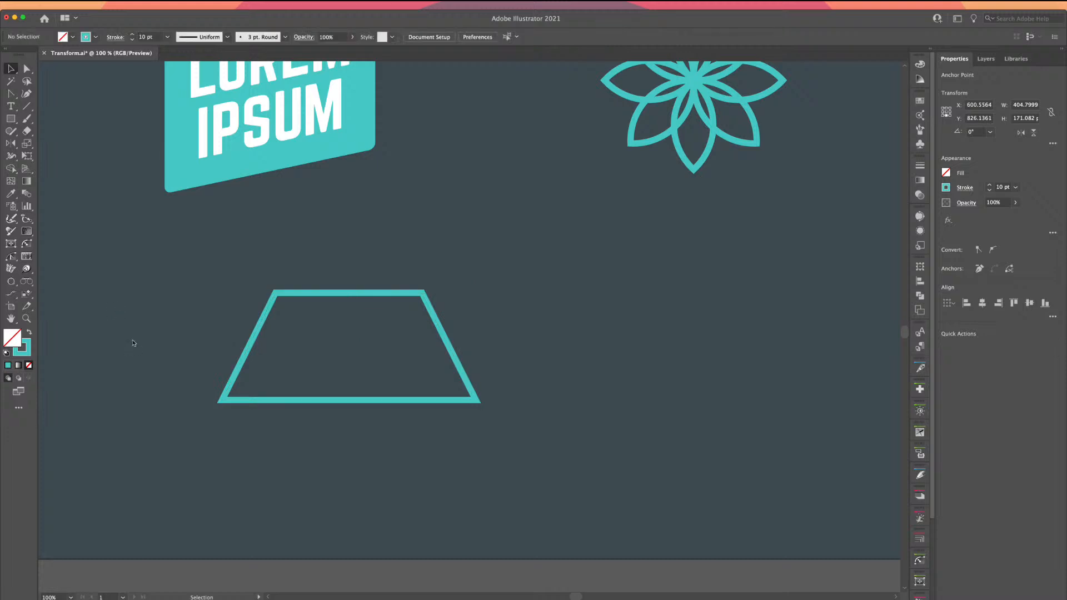
left_click_drag(323, 438, 321, 437)
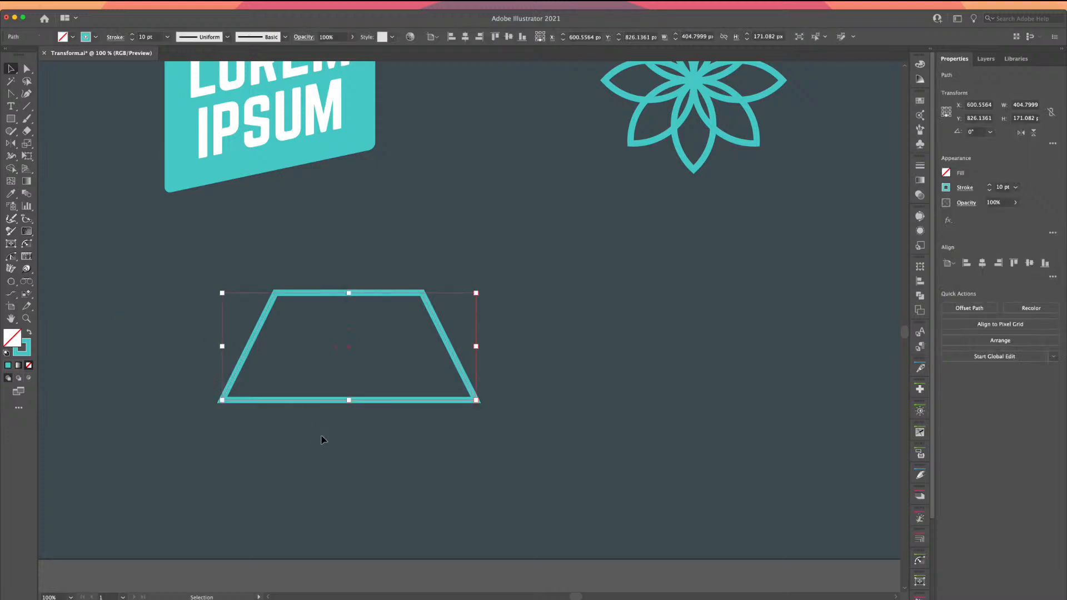
key("Delete")
Zoom in on the badge and select the whole LOREM IPSUM text object
left_click_drag(278, 219, 355, 409)
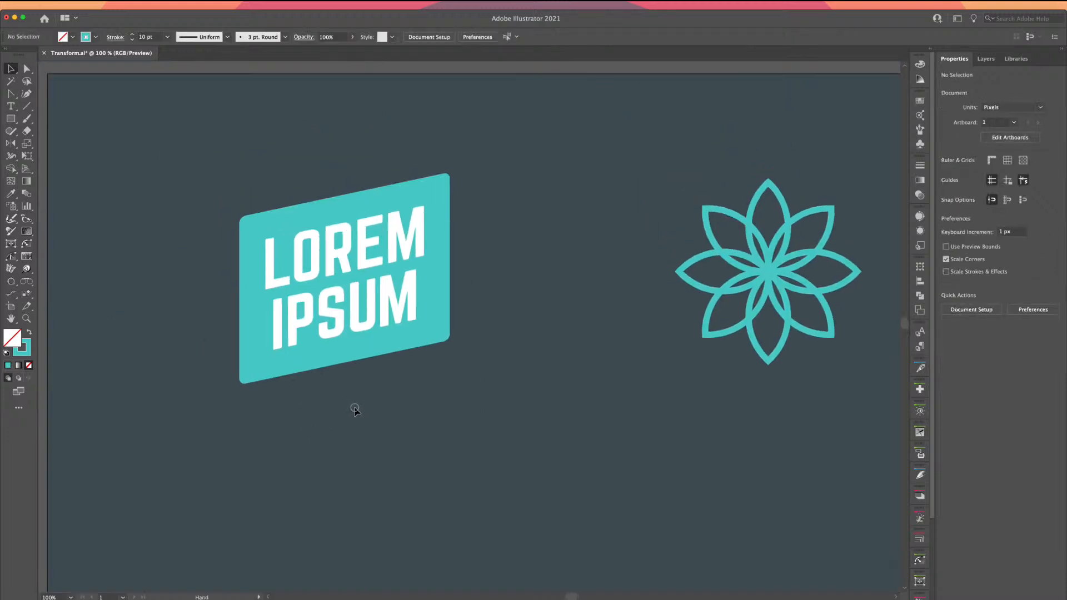
left_click(336, 330)
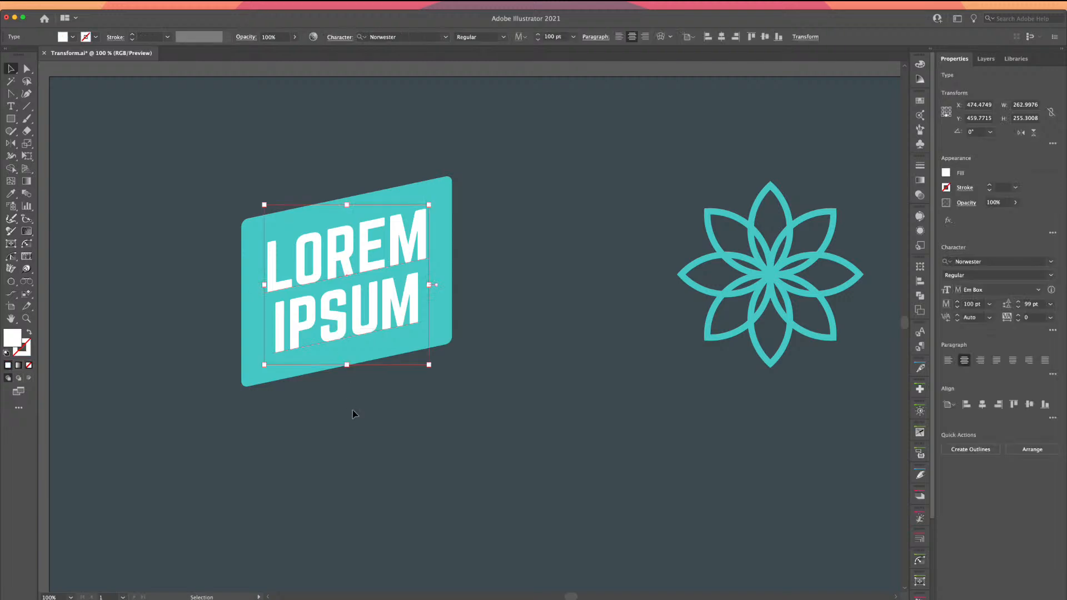
key("super+equal")
key("super+equal")
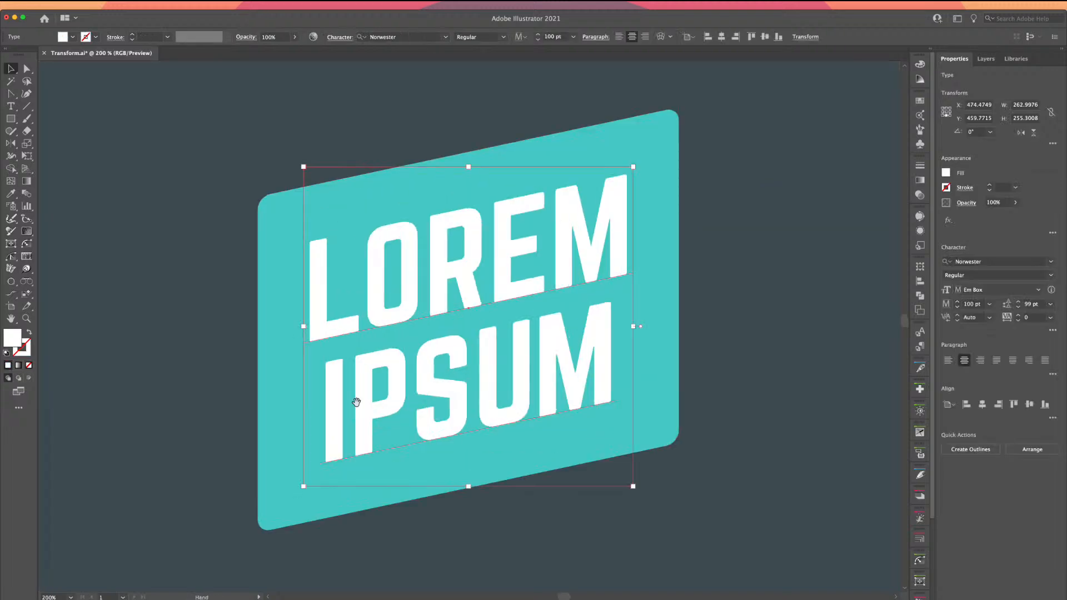
left_click_drag(355, 402, 259, 382)
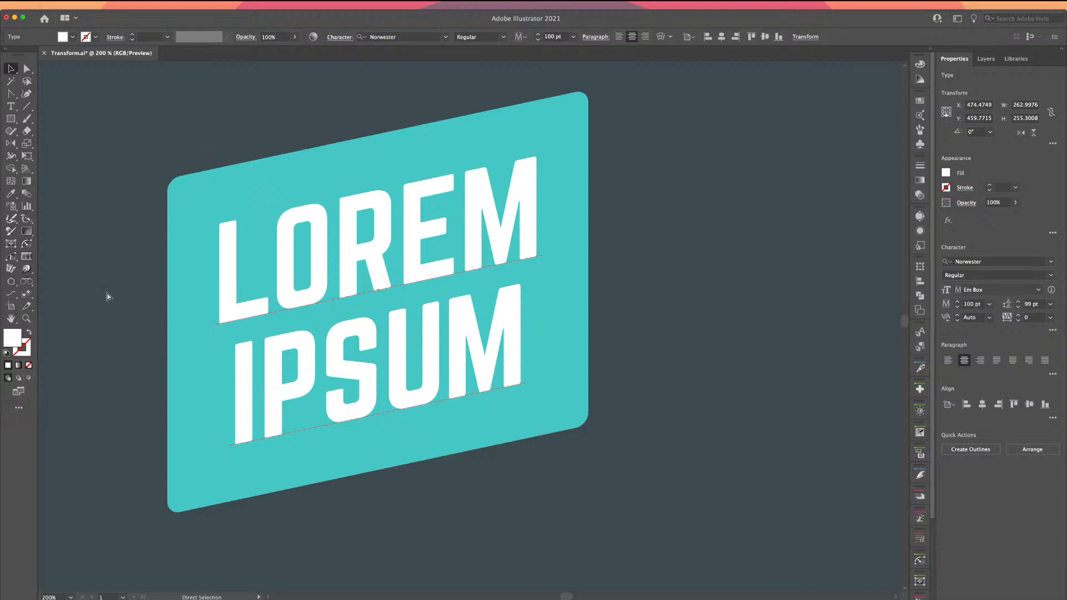
key("super+shift+b")
key("super+shift+b")
key("super+shift+b")
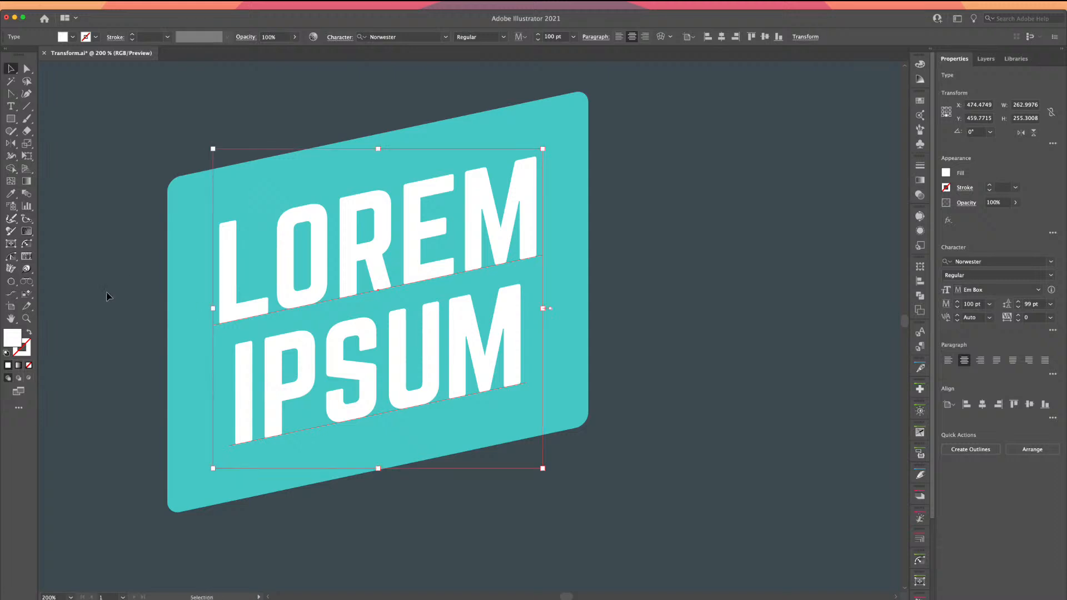
Stack Option-nudged text duplicates left and up, then offset the top copy 1 pt right and down
key("alt+shift+Left")
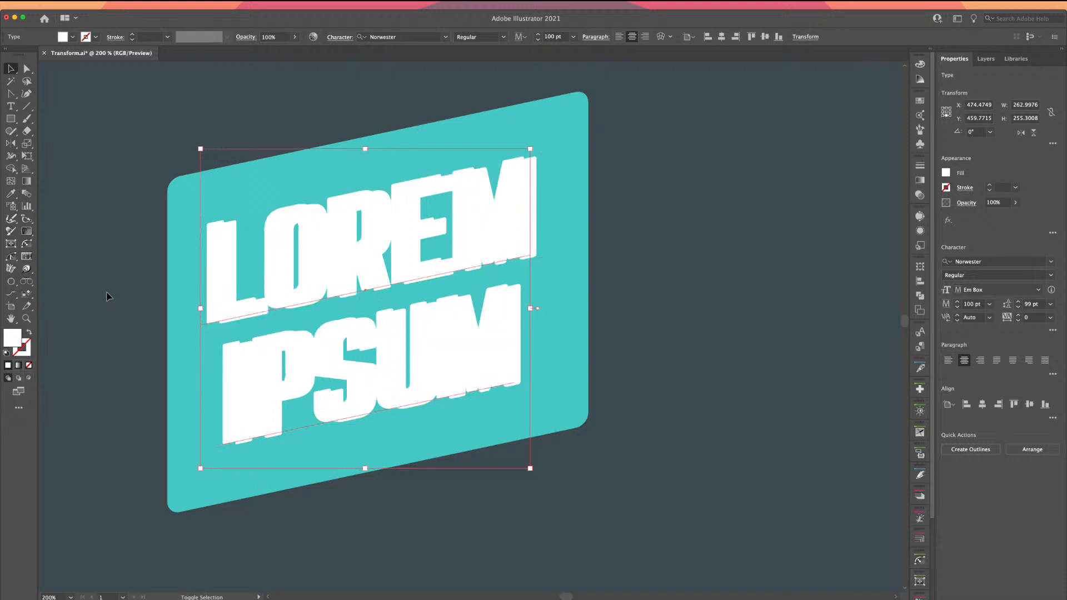
key("super+z")
key("alt+Left")
key("alt+Left")
key("alt+Left")
key("alt+Up")
key("alt+Up")
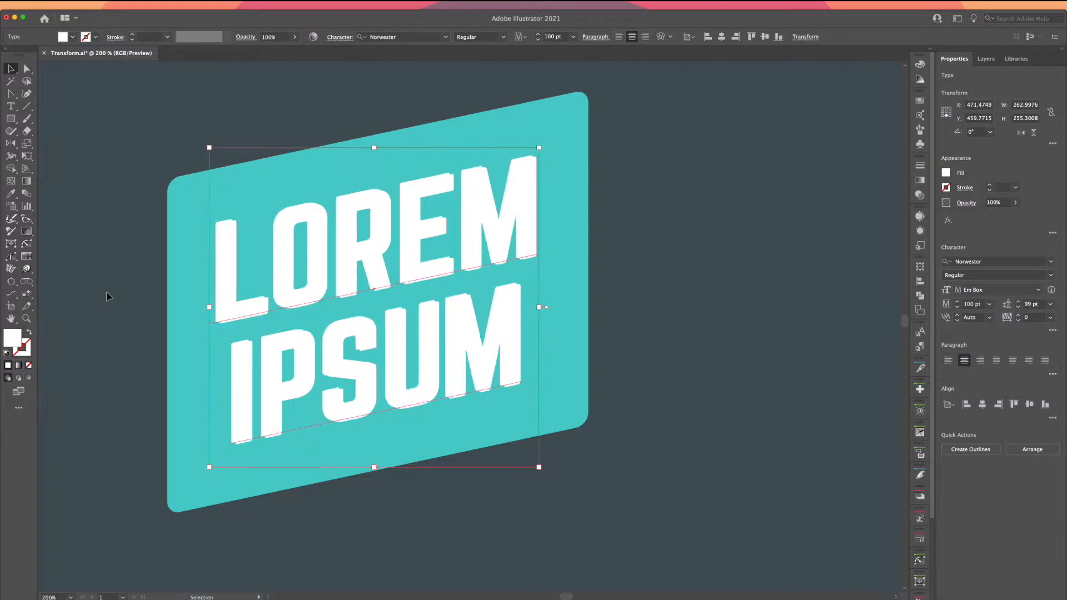
key("alt+Left")
key("alt+Right")
key("alt+Down")
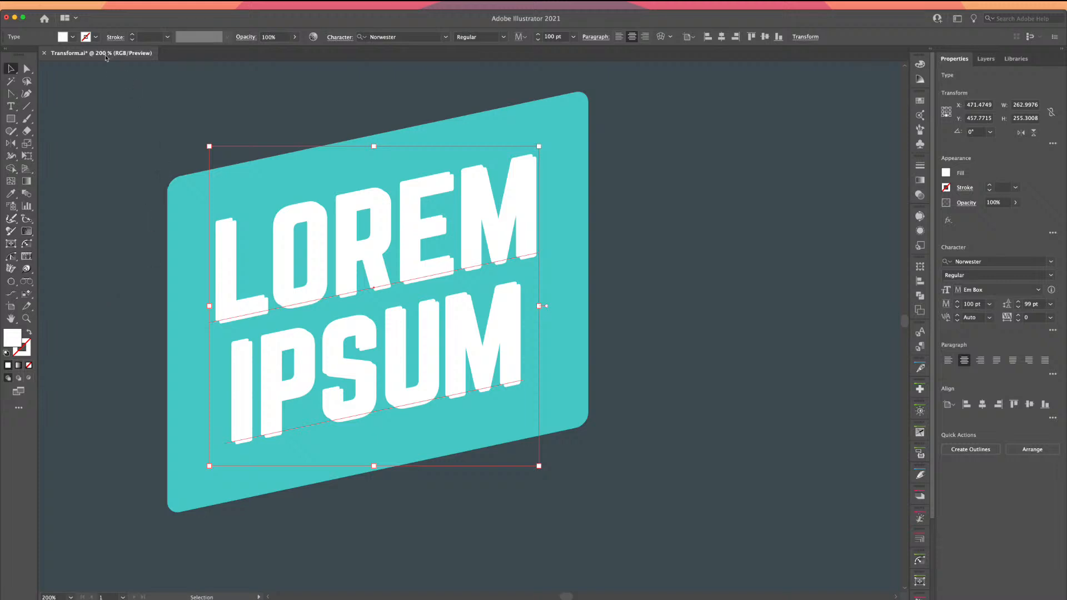
Fill the top text with the Basic Graphics_Lines 10 lpi 40% black line pattern, then close the library
left_click(73, 37)
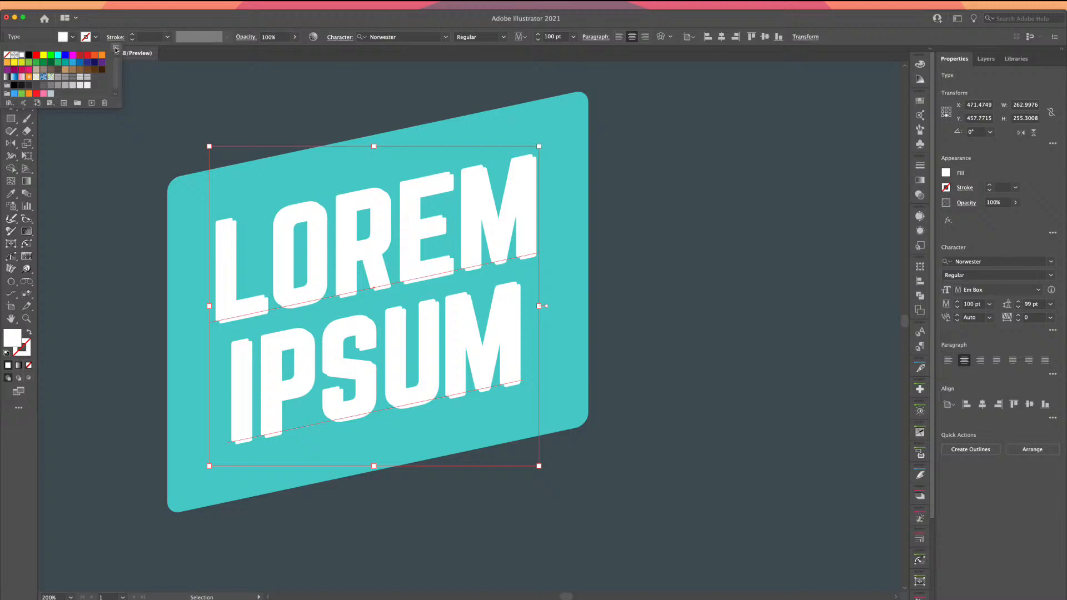
left_click(117, 48)
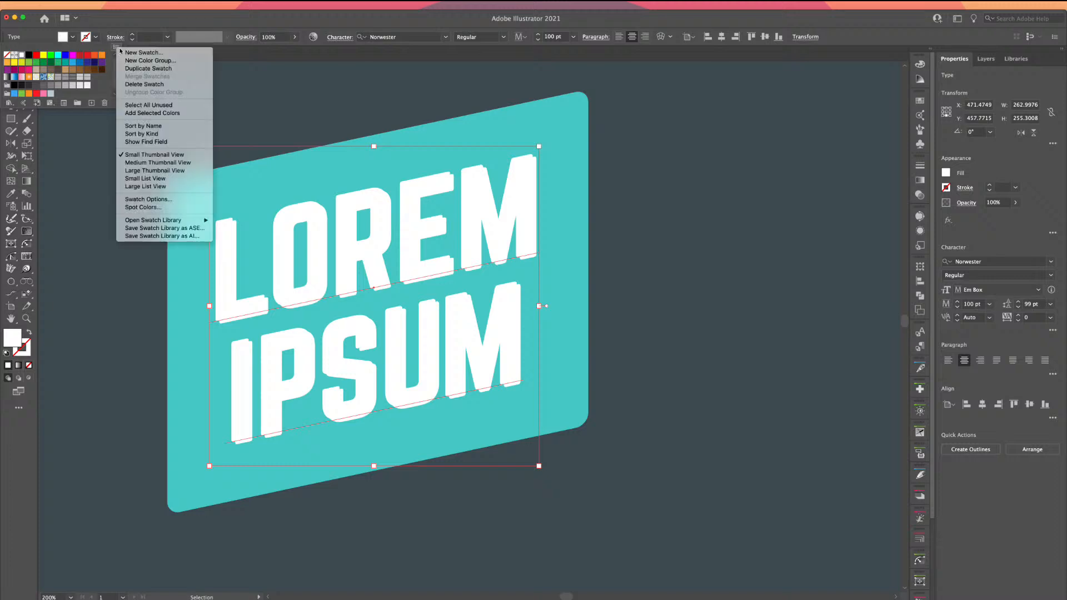
mouse_move(164, 222)
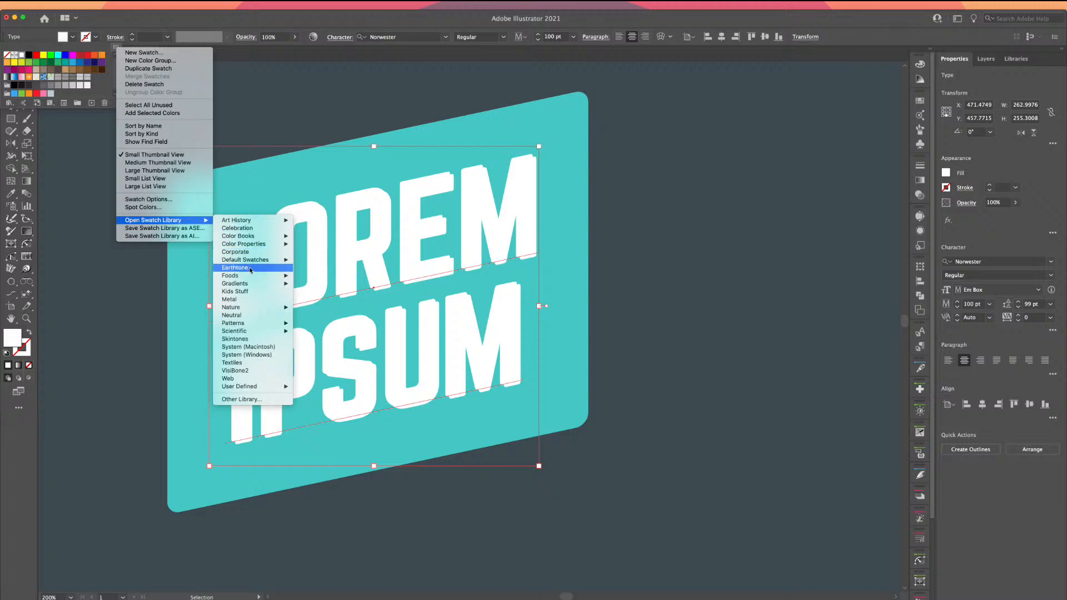
mouse_move(253, 327)
mouse_move(309, 325)
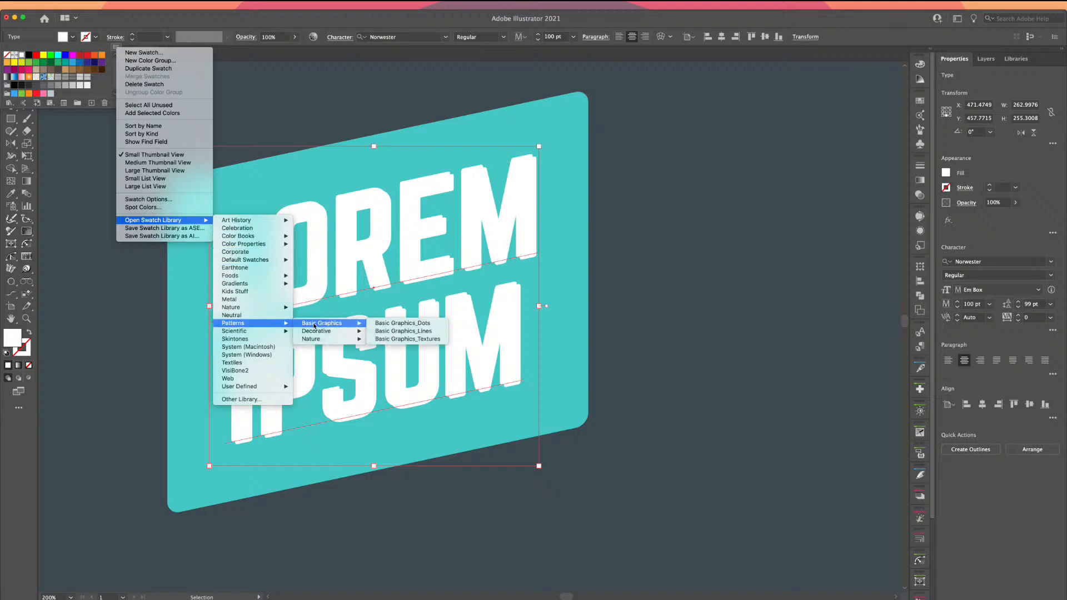
left_click(391, 332)
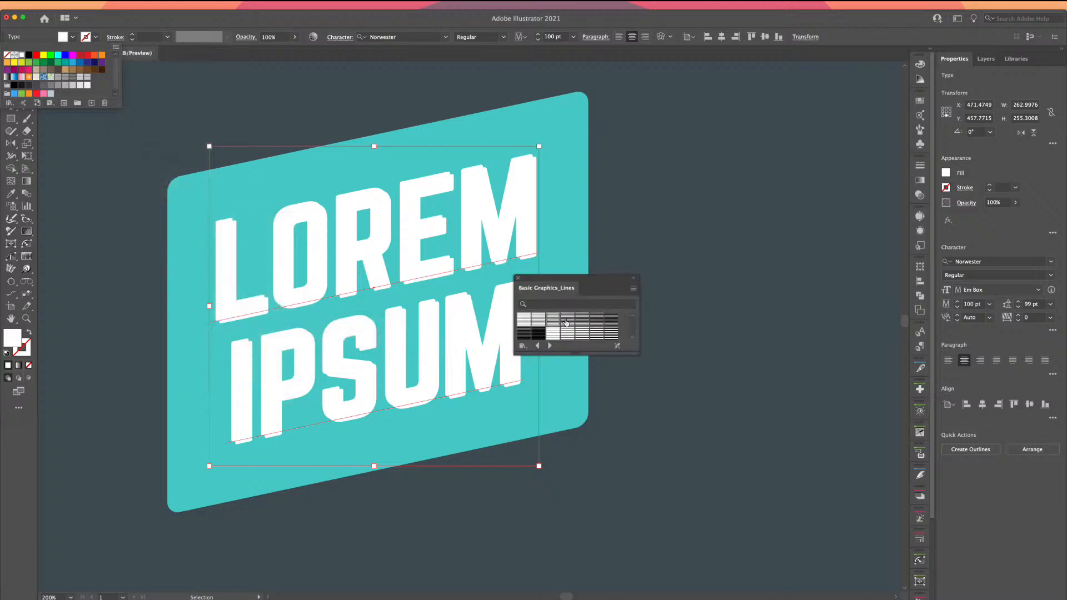
left_click(566, 323)
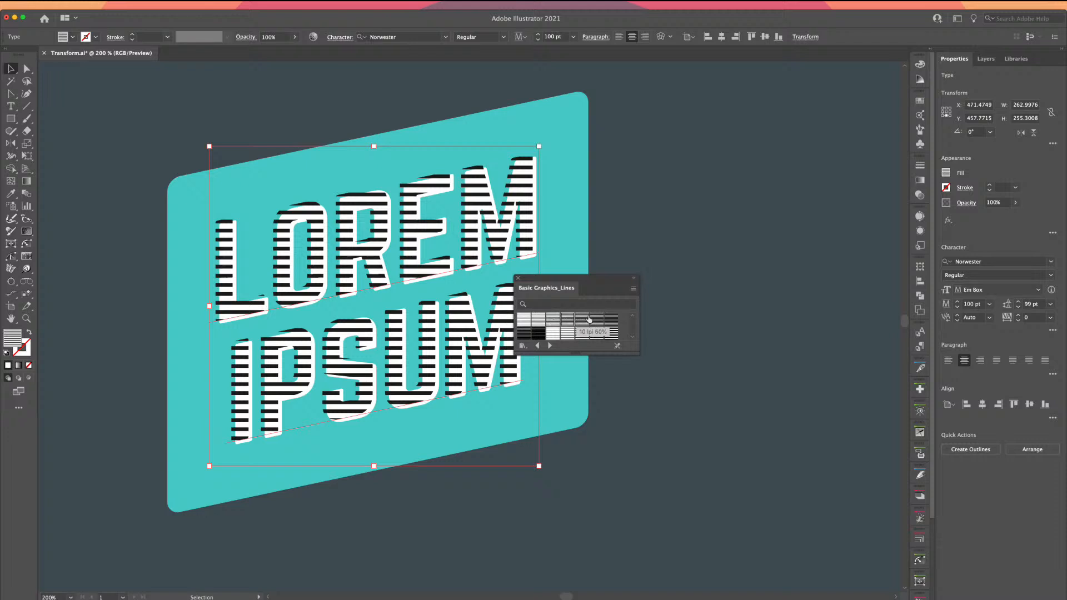
left_click(518, 279)
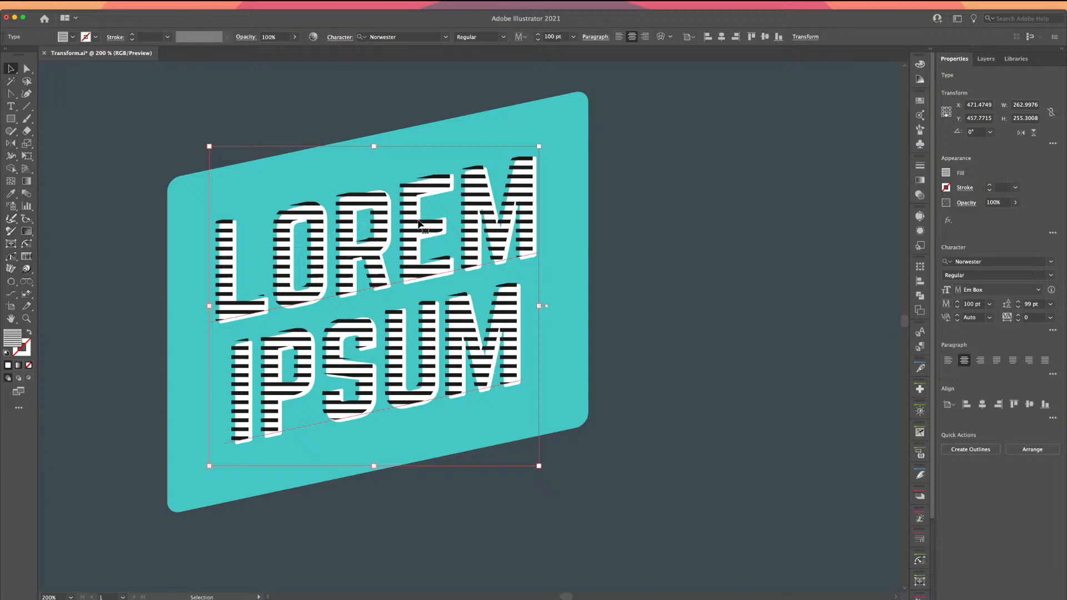
Scale only the LOREM IPSUM stripe pattern uniformly to 34%, leaving the letters unscaled
right_click(343, 234)
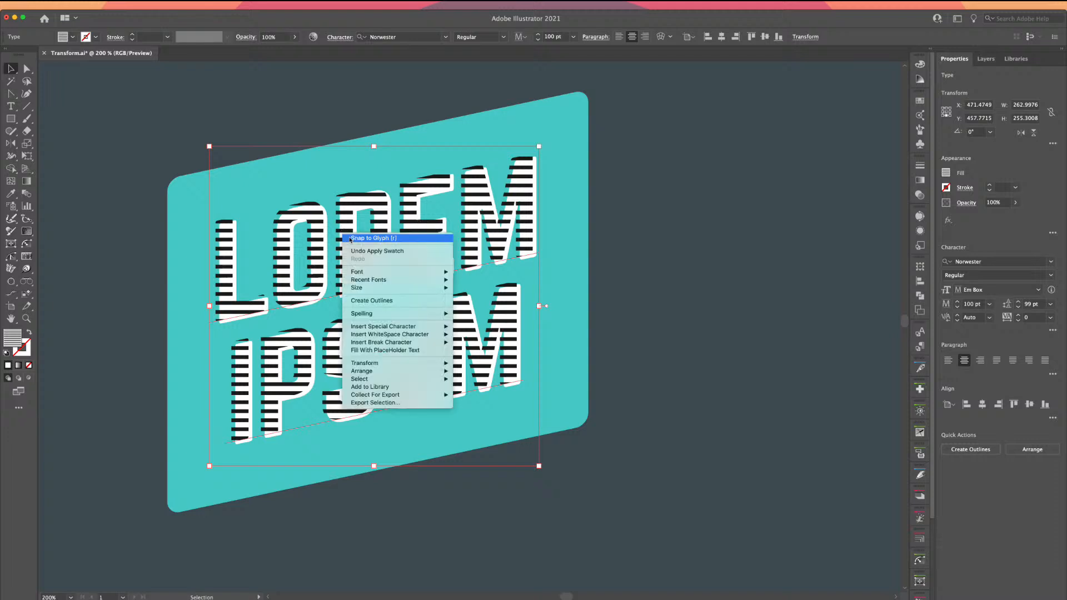
left_click(308, 268)
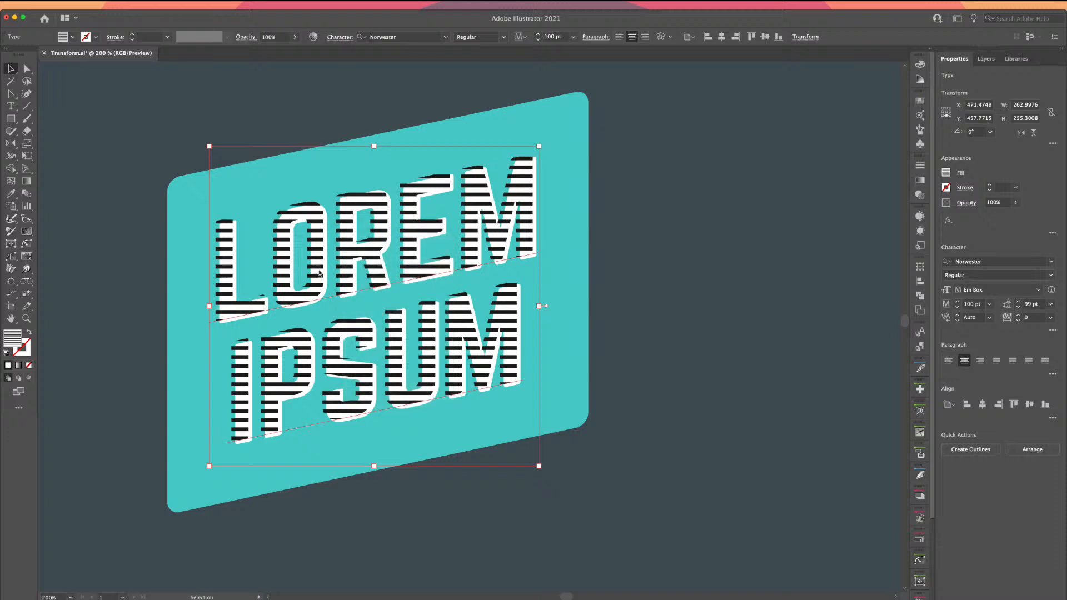
double_click(26, 145)
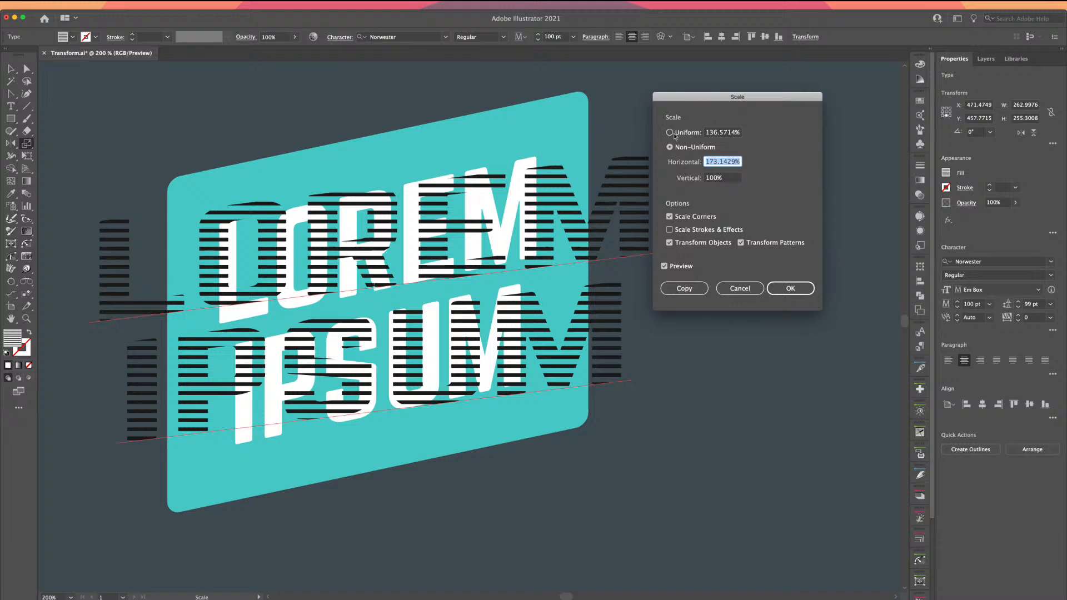
left_click(669, 133)
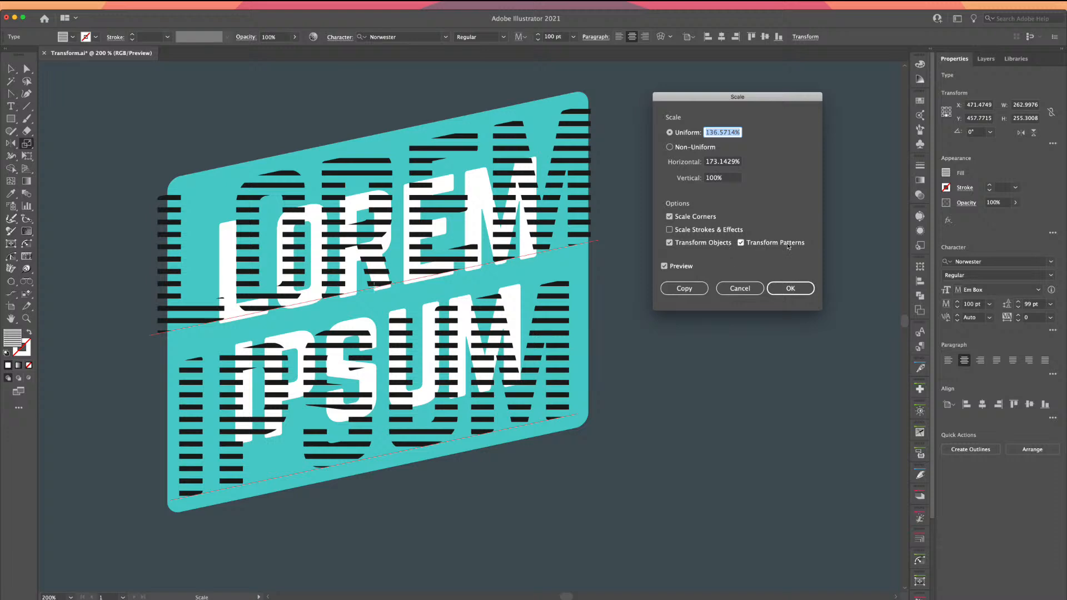
left_click(669, 243)
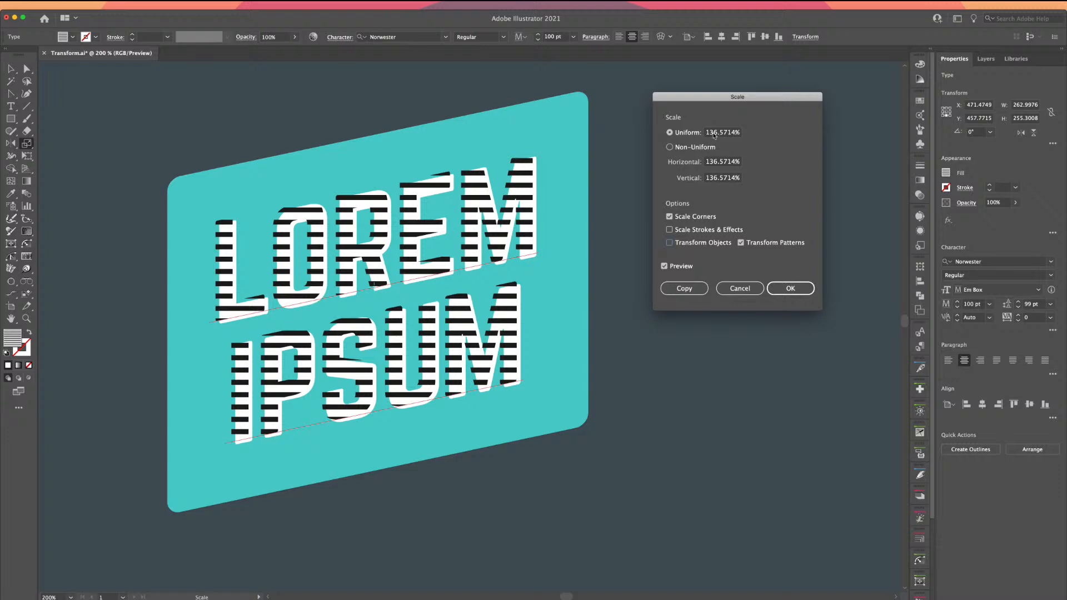
left_click(714, 134)
type("50")
key("Tab")
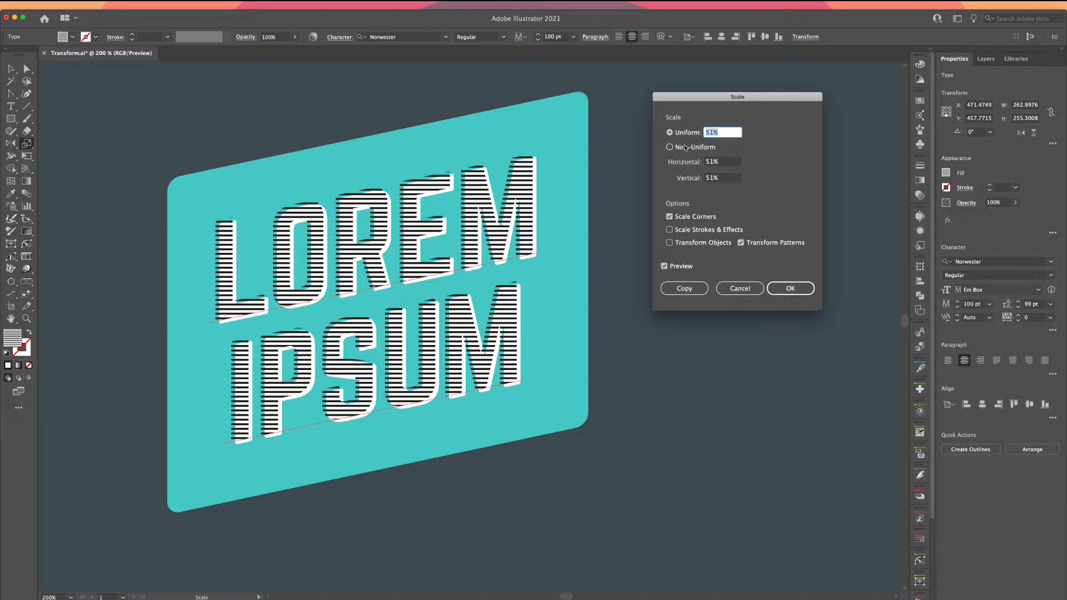
key("Down")
key("Down")
key("Down")
key("Down")
key("Down")
key("Down")
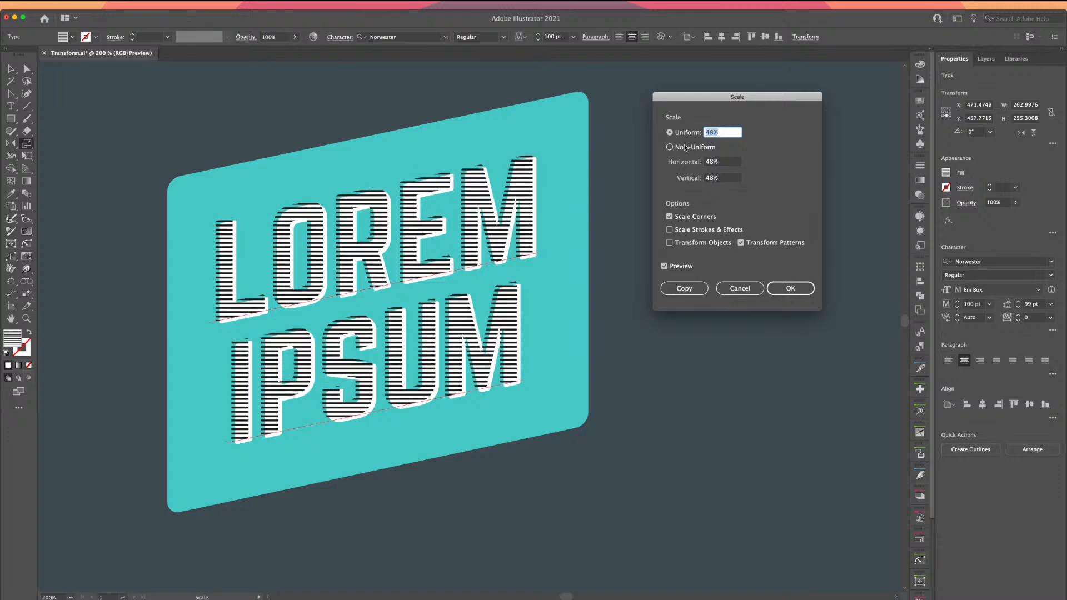
key("Down")
key("Down")
key("Down")
key("Down")
key("Down")
key("Down")
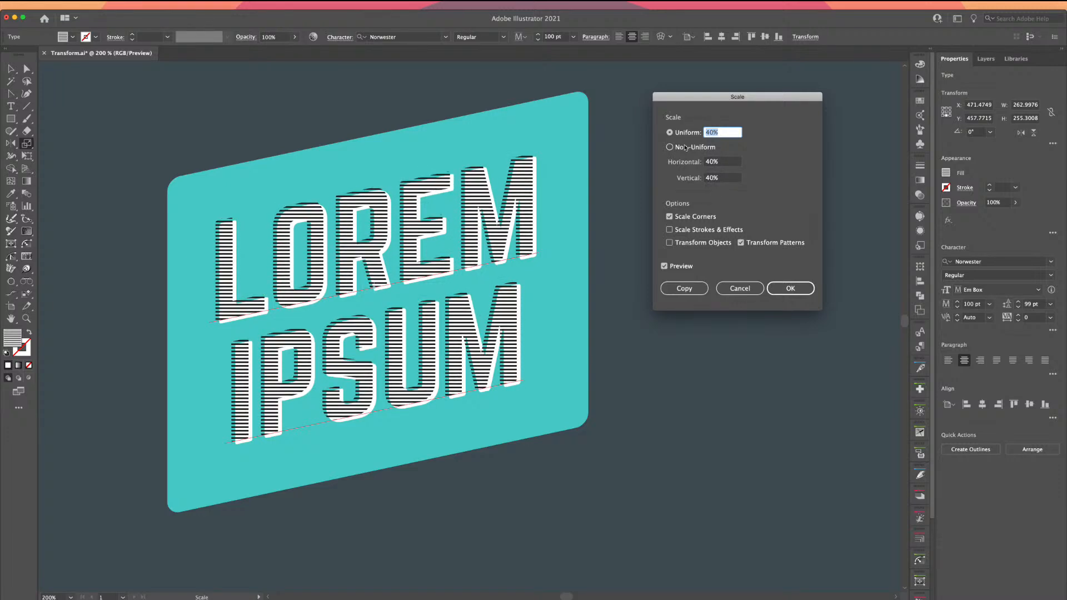
key("Down")
key("Down")
key("Down")
key("Down")
key("Down")
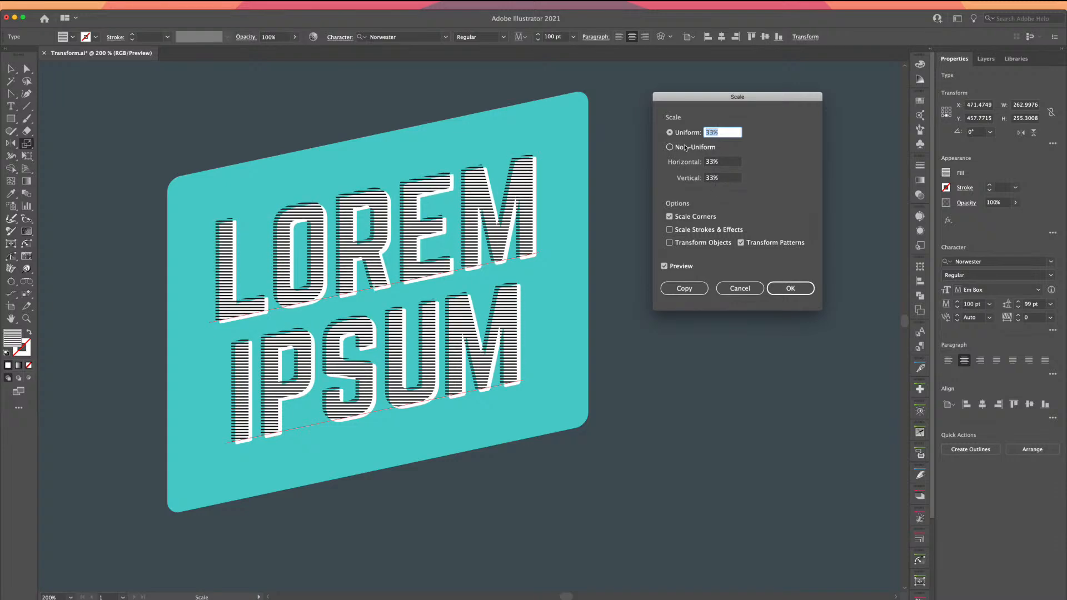
key("Up")
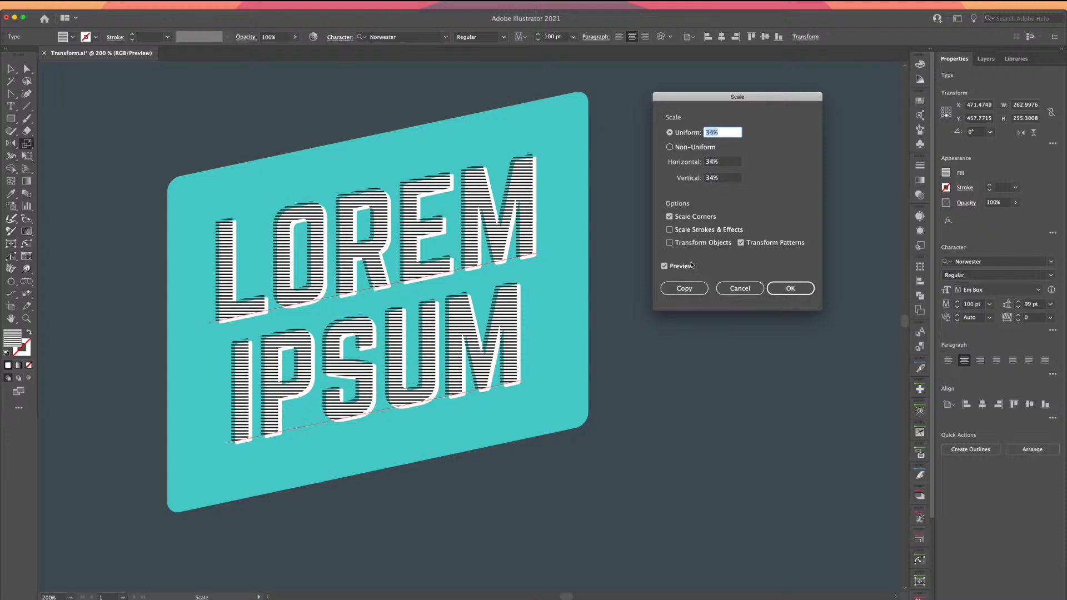
left_click(784, 290)
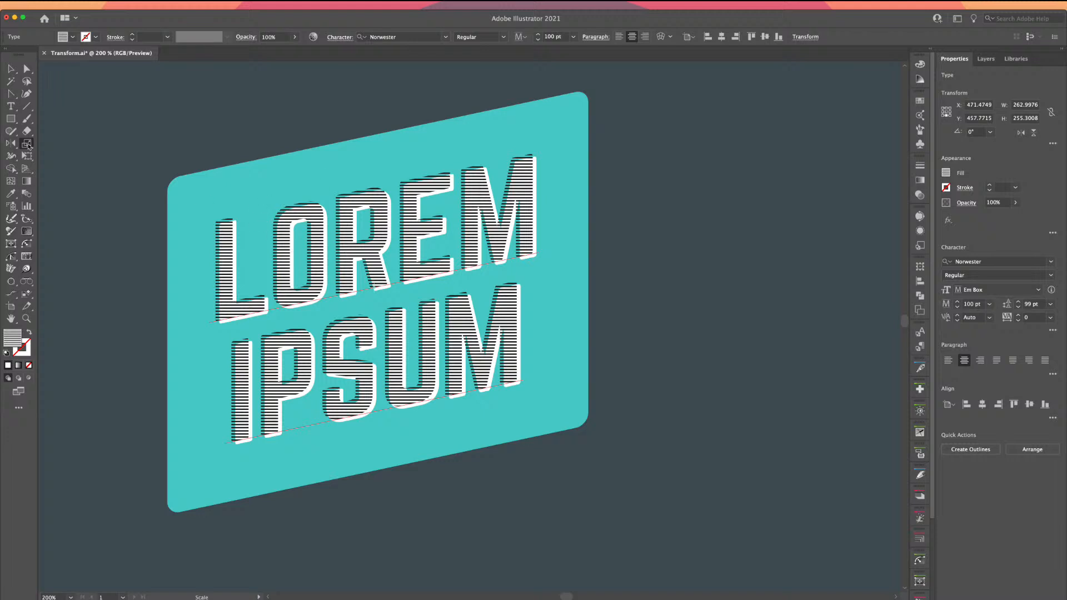
Rotate only the stripe pattern inside the LOREM IPSUM text by 45°
left_click_drag(11, 143, 41, 145)
double_click(10, 144)
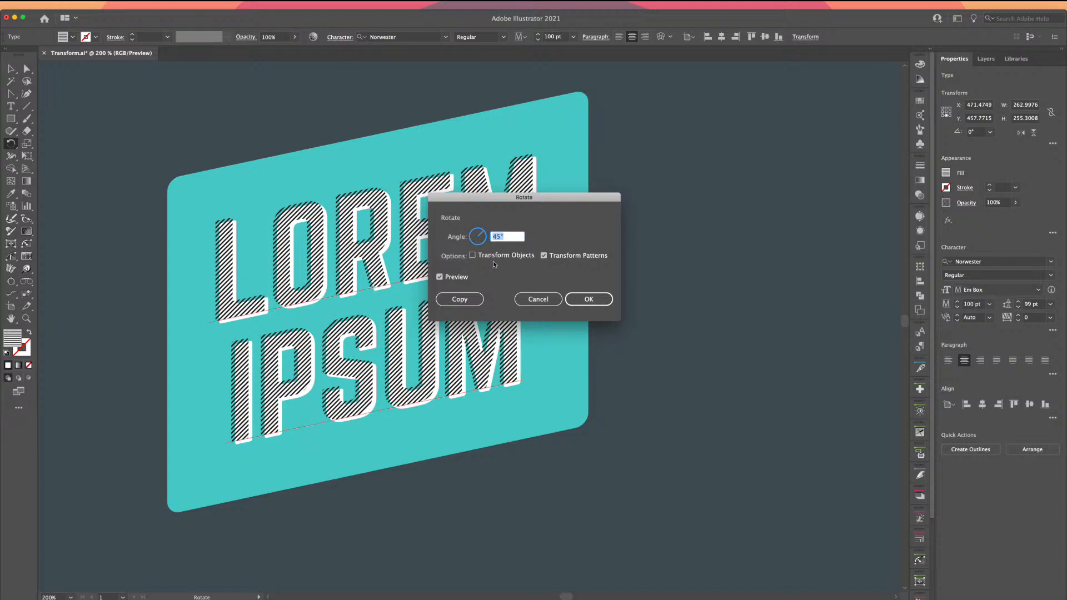
left_click_drag(469, 197, 593, 179)
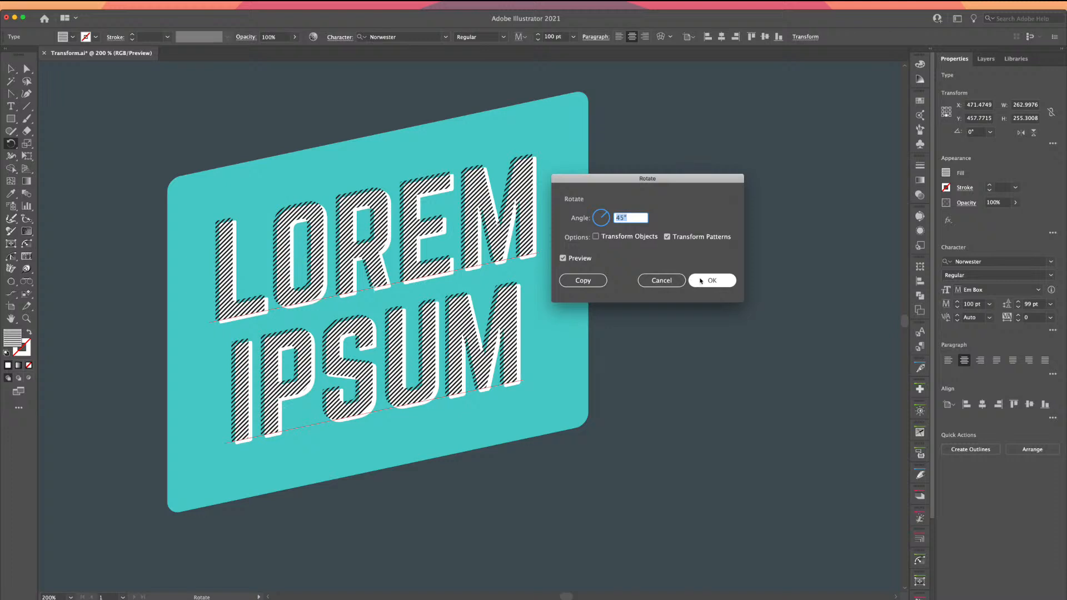
left_click(702, 281)
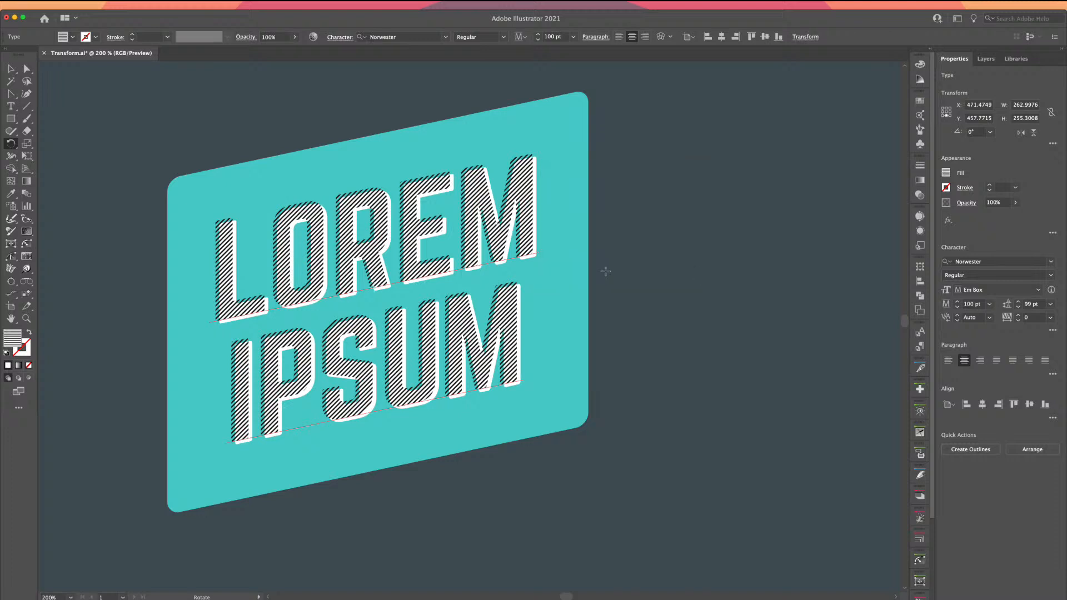
Deselect everything and zoom out to 50%, centering the artboard with badge and star
key("v")
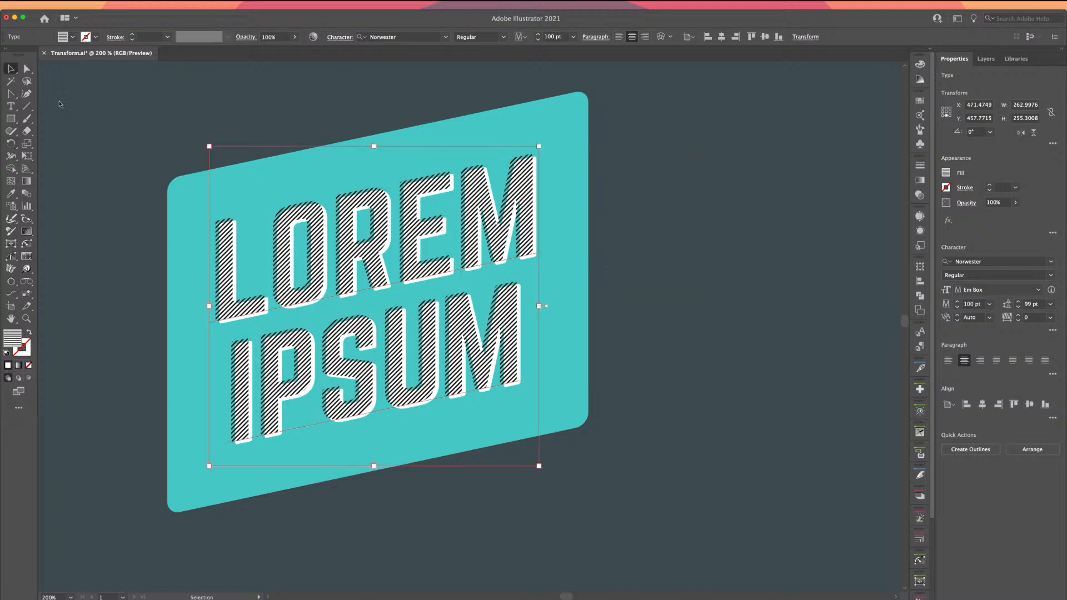
left_click(118, 135)
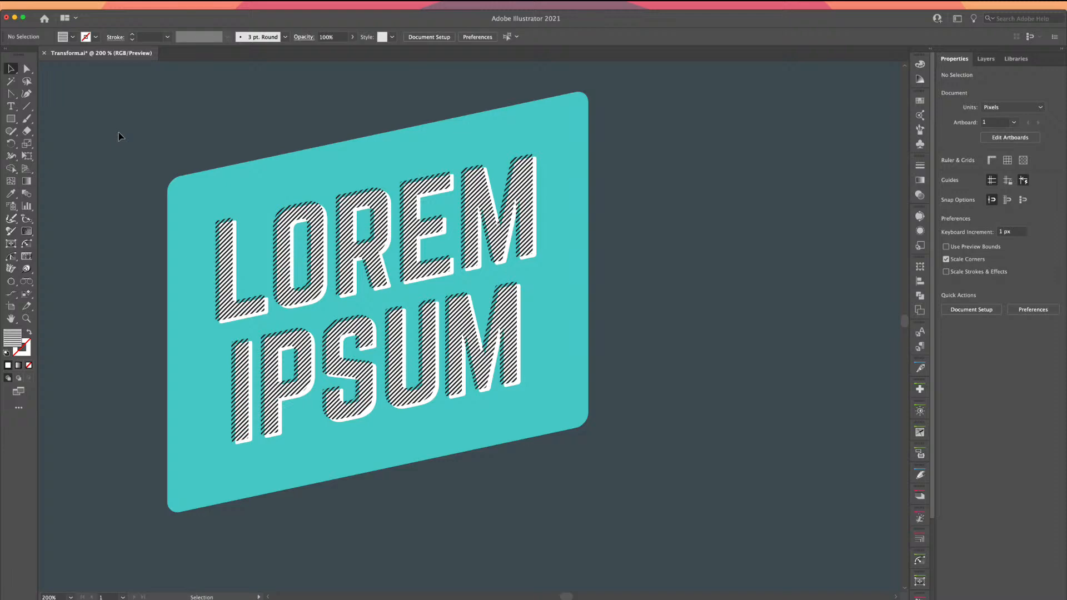
key("super+minus")
key("super+minus")
key("super+minus")
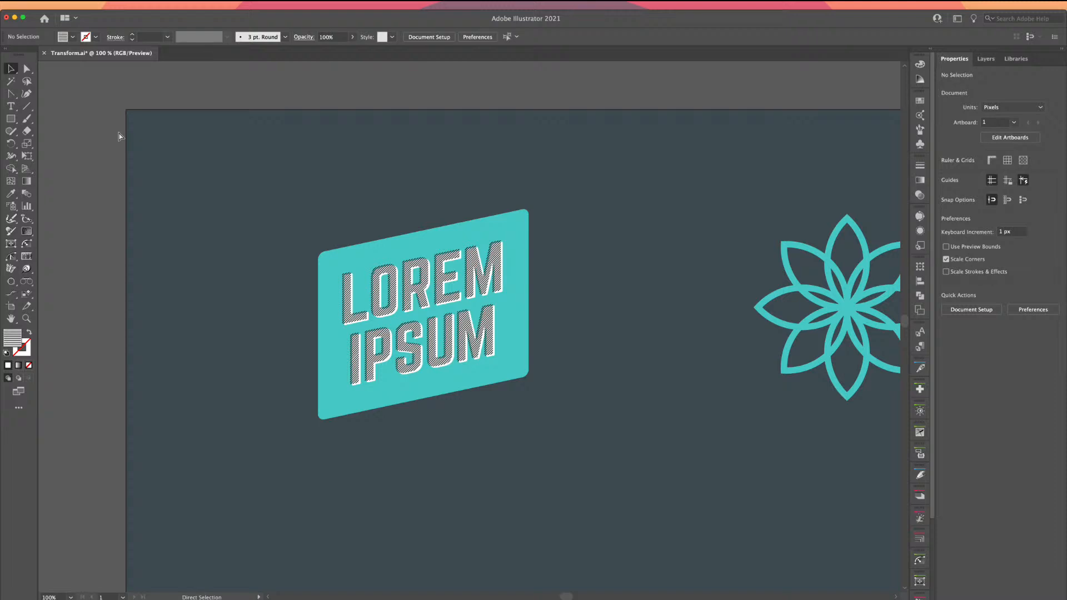
key("super+minus")
key("space")
left_click_drag(412, 245, 260, 195)
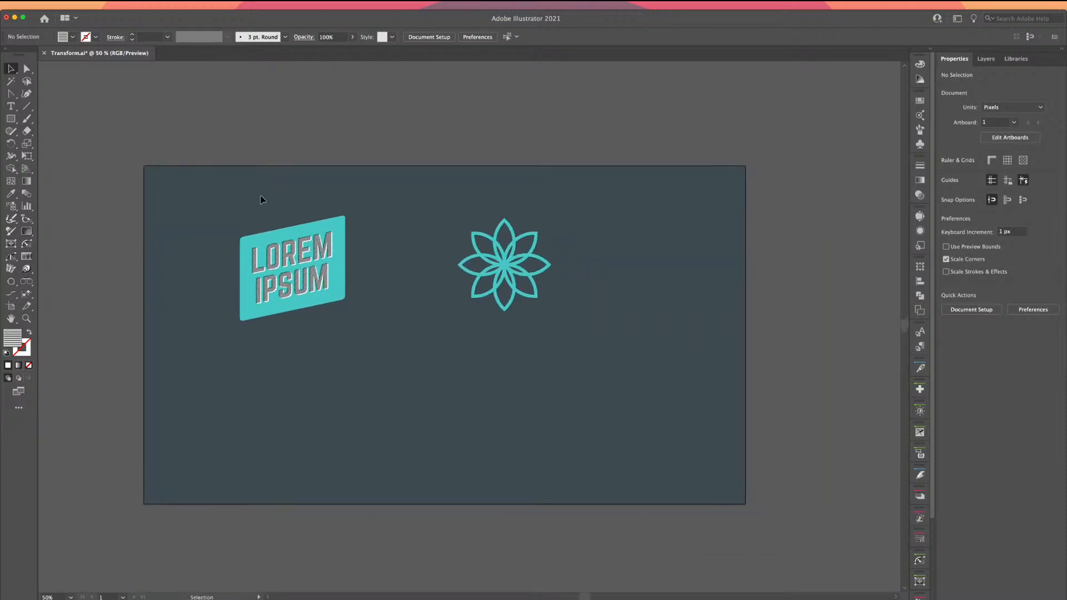